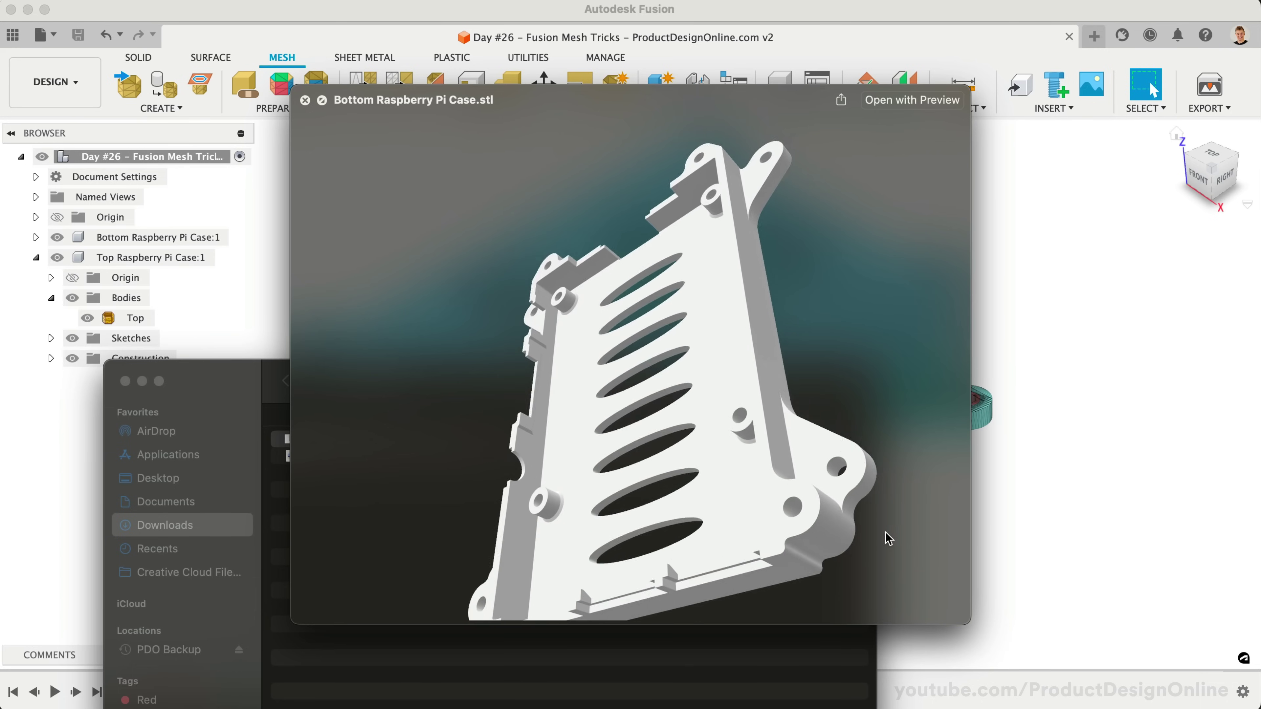
- Open the Day #26 Fusion Mesh Tricks design in the home isometric view of both case meshes
drag(883, 535, 920, 577)
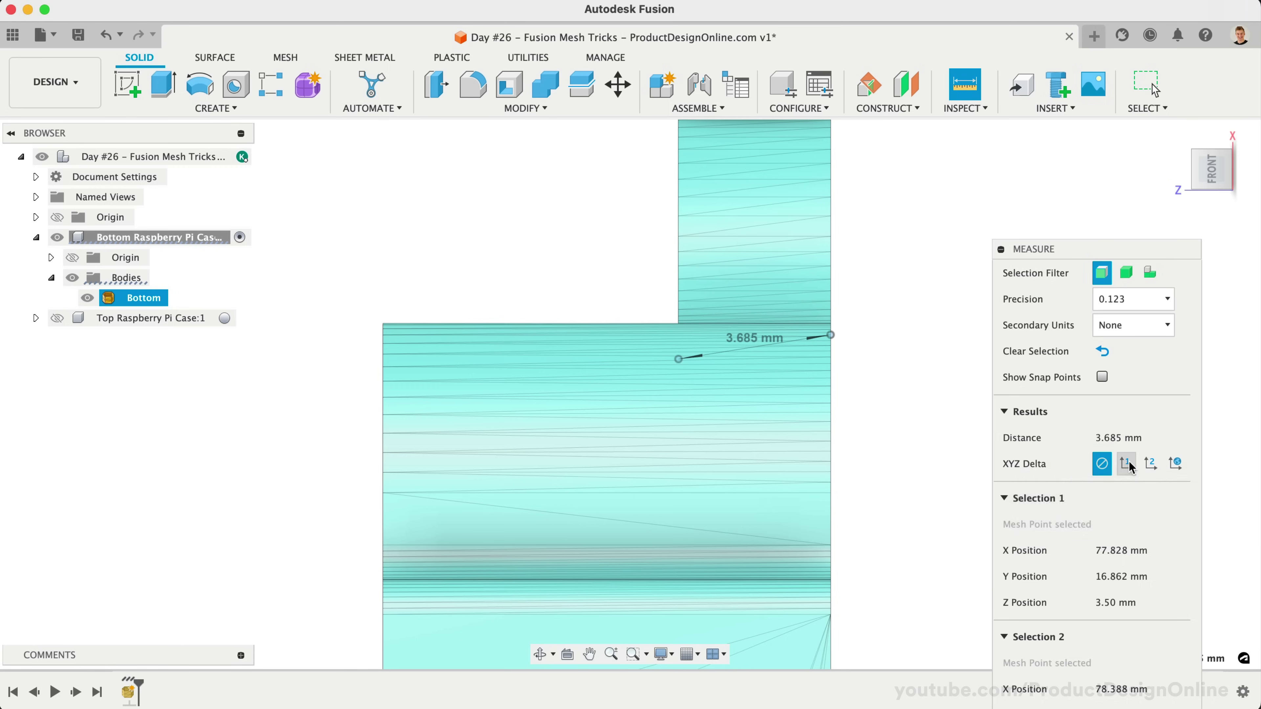
click(1127, 464)
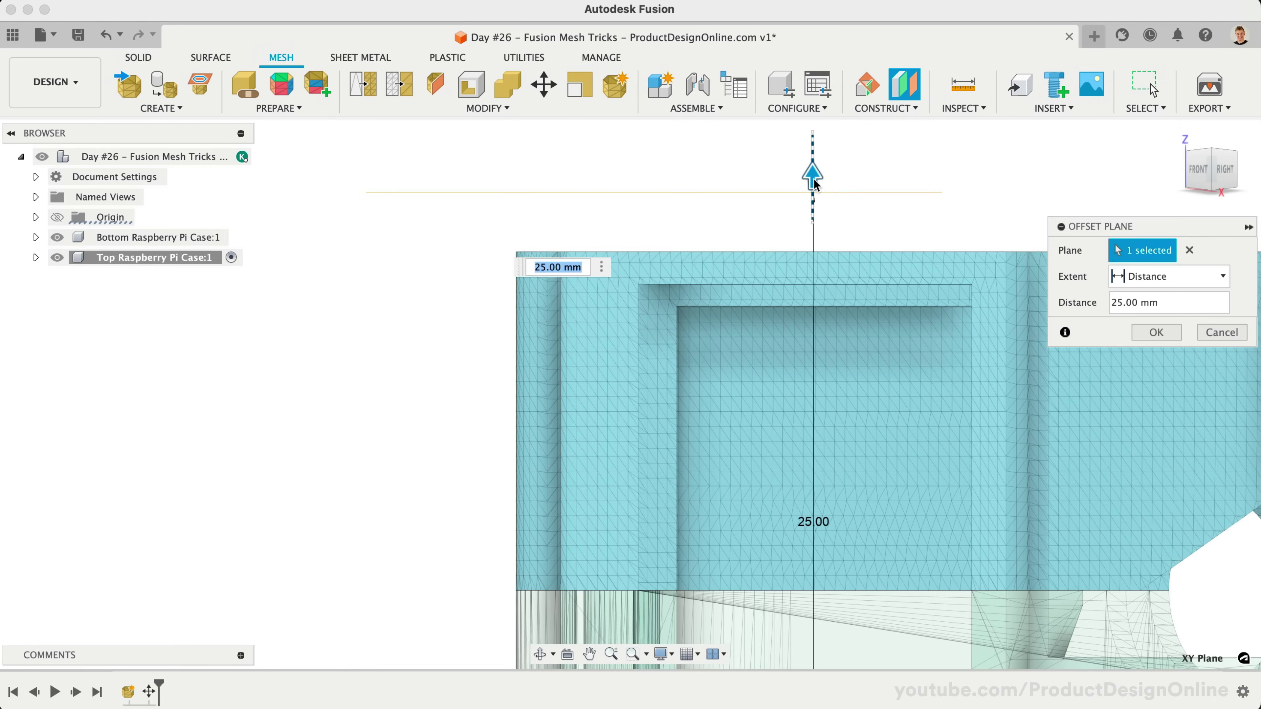
drag(811, 174, 808, 257)
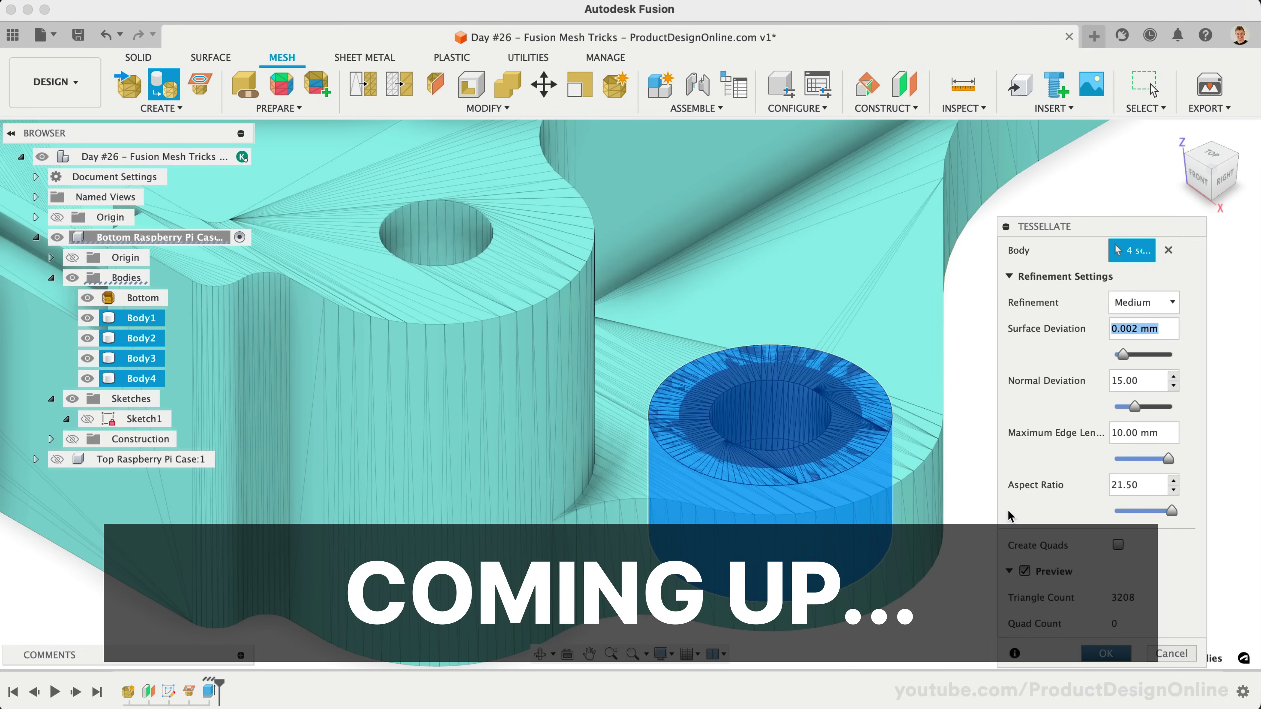
key(Return)
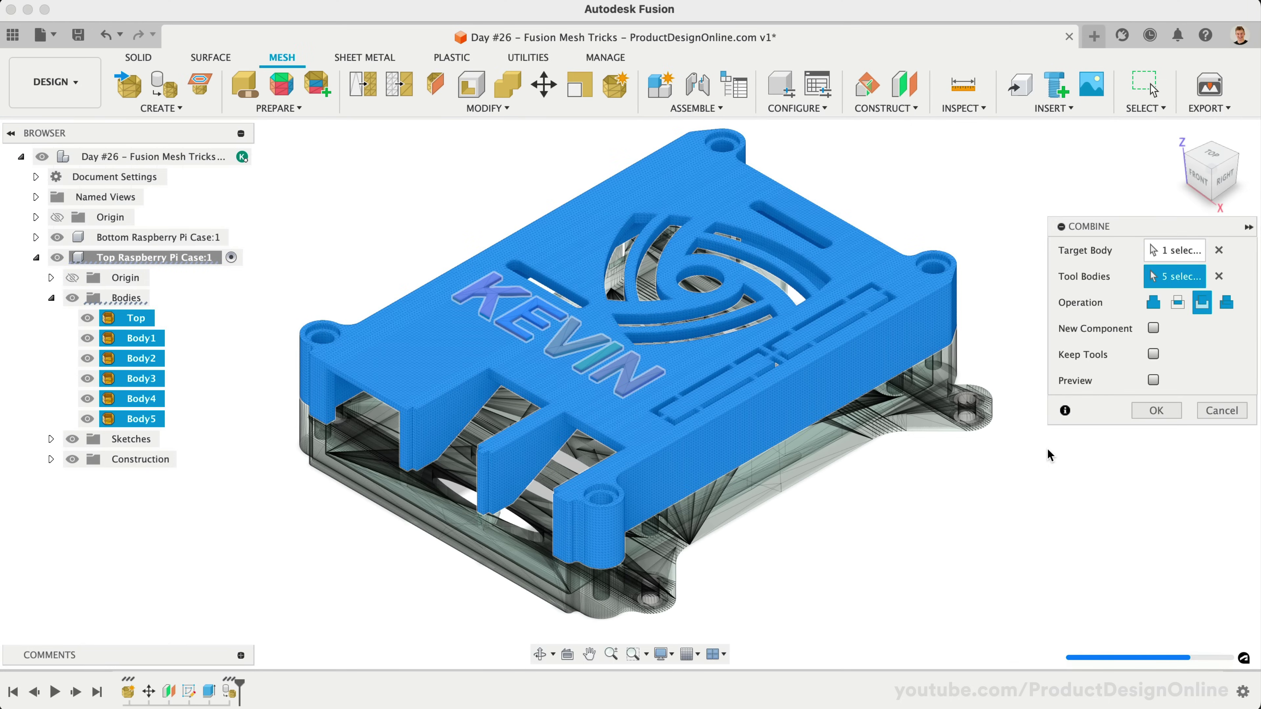
key(Return)
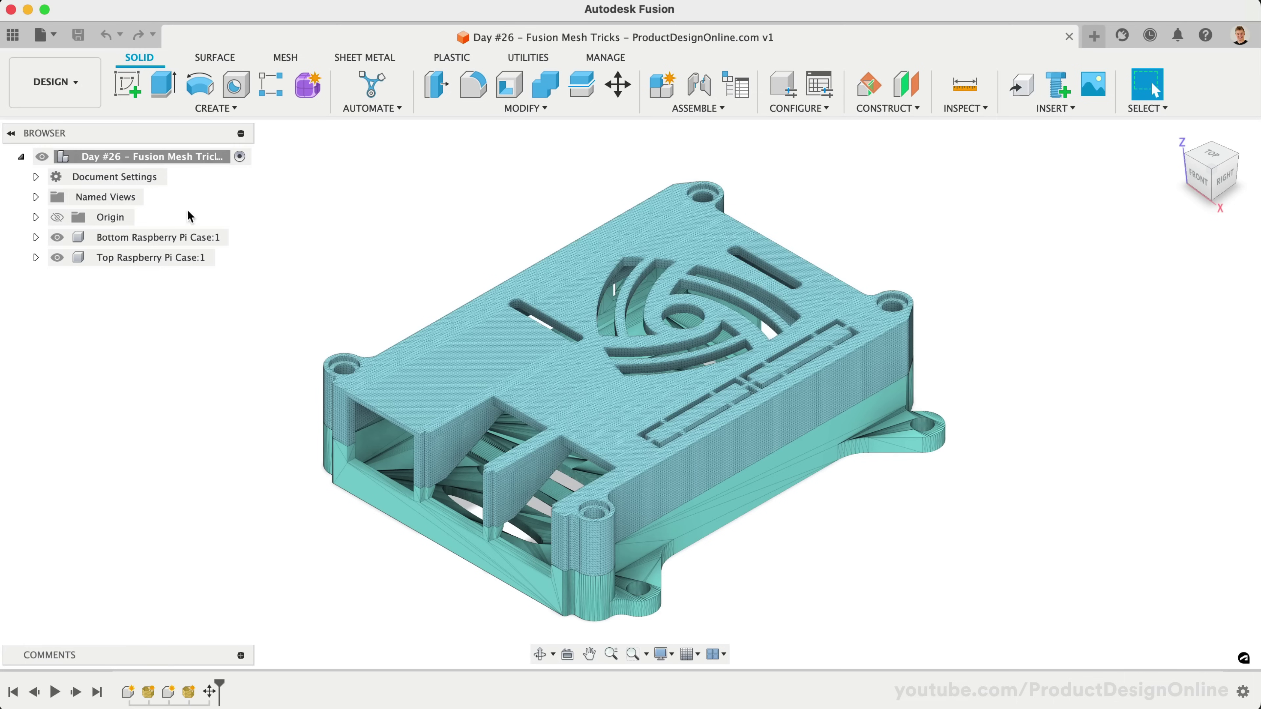
- Activate Bottom Raspberry Pi Case:1, hide the top case, and expand its Bodies folder
click(240, 238)
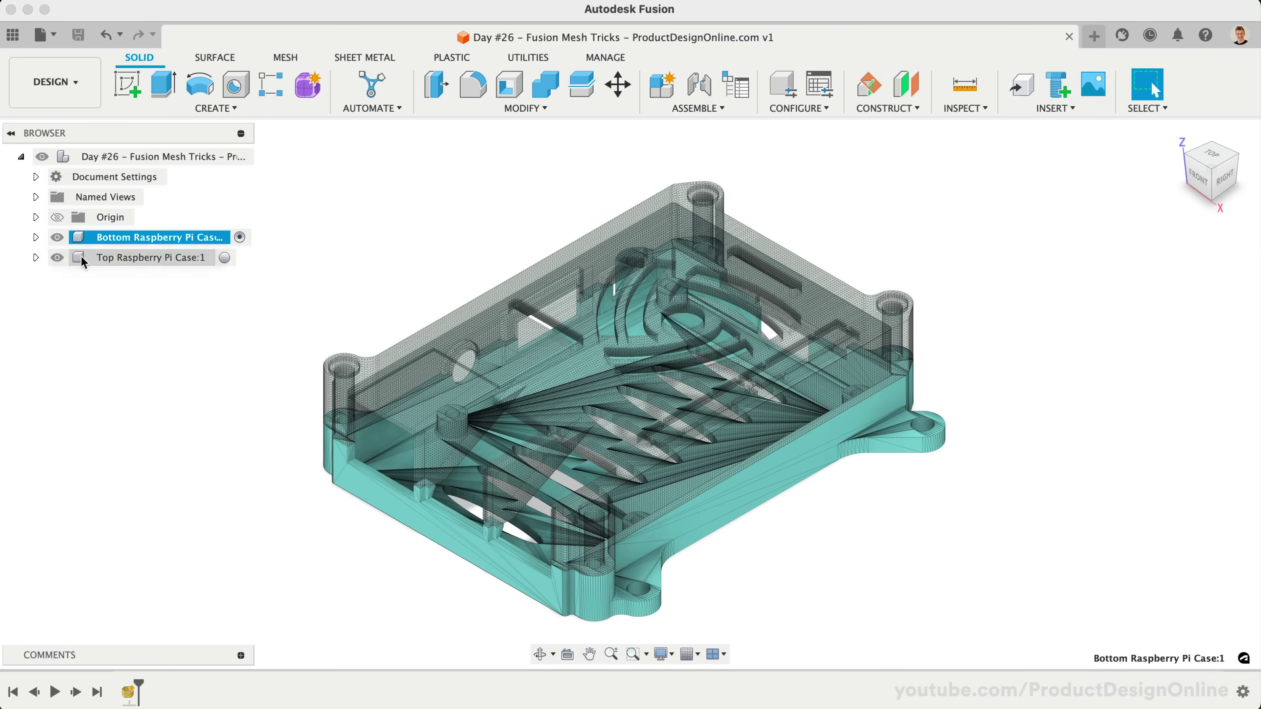
click(57, 257)
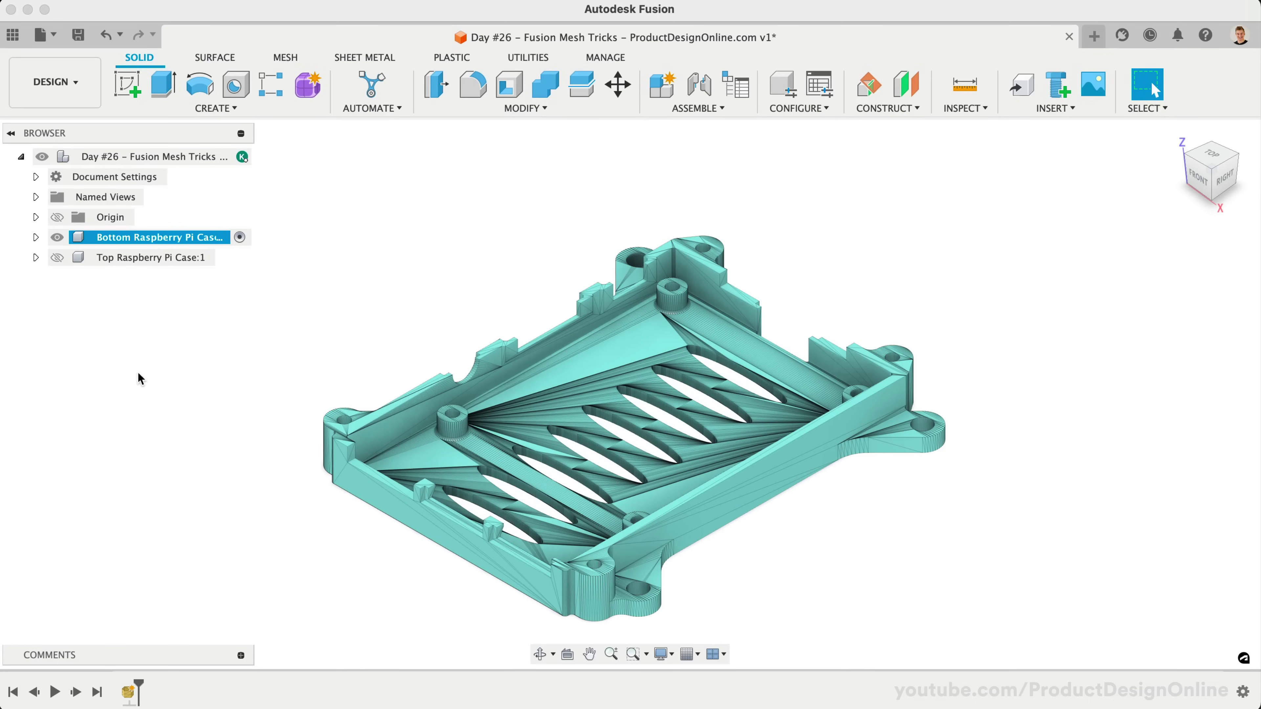
click(34, 238)
click(48, 277)
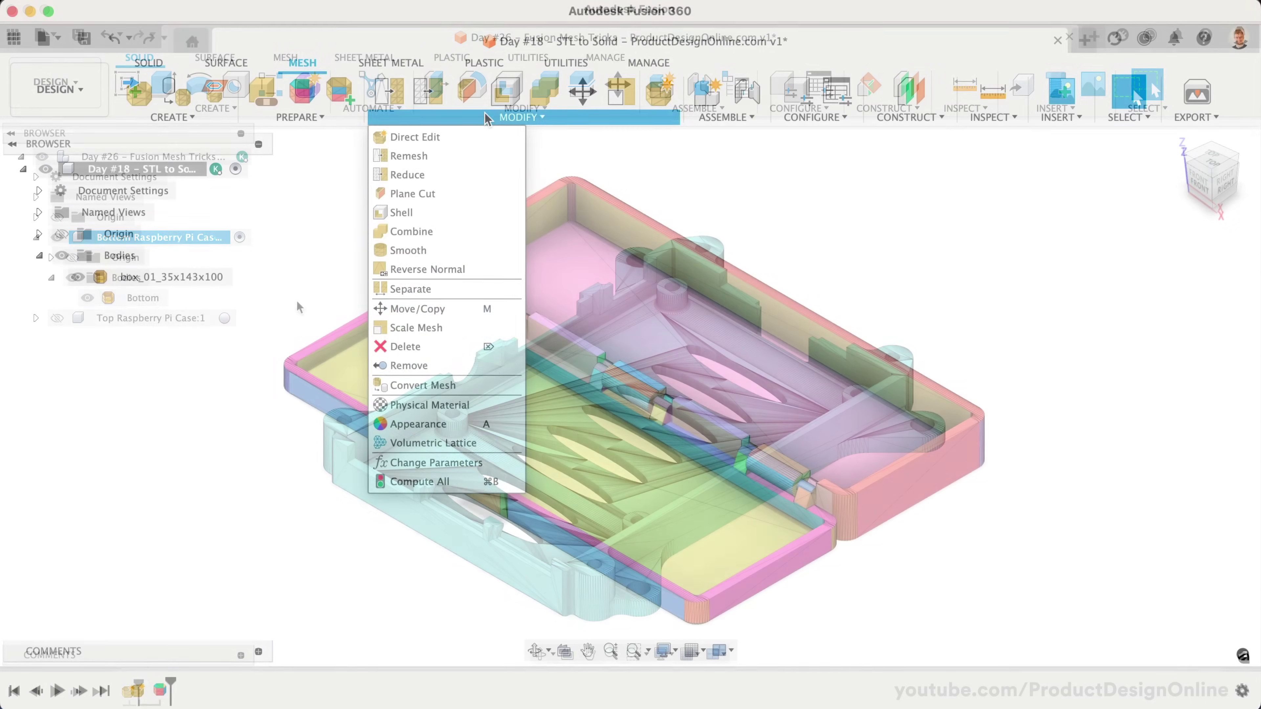
- Convert the box_01_35x143x100 mesh body into a solid with Convert Mesh
click(457, 385)
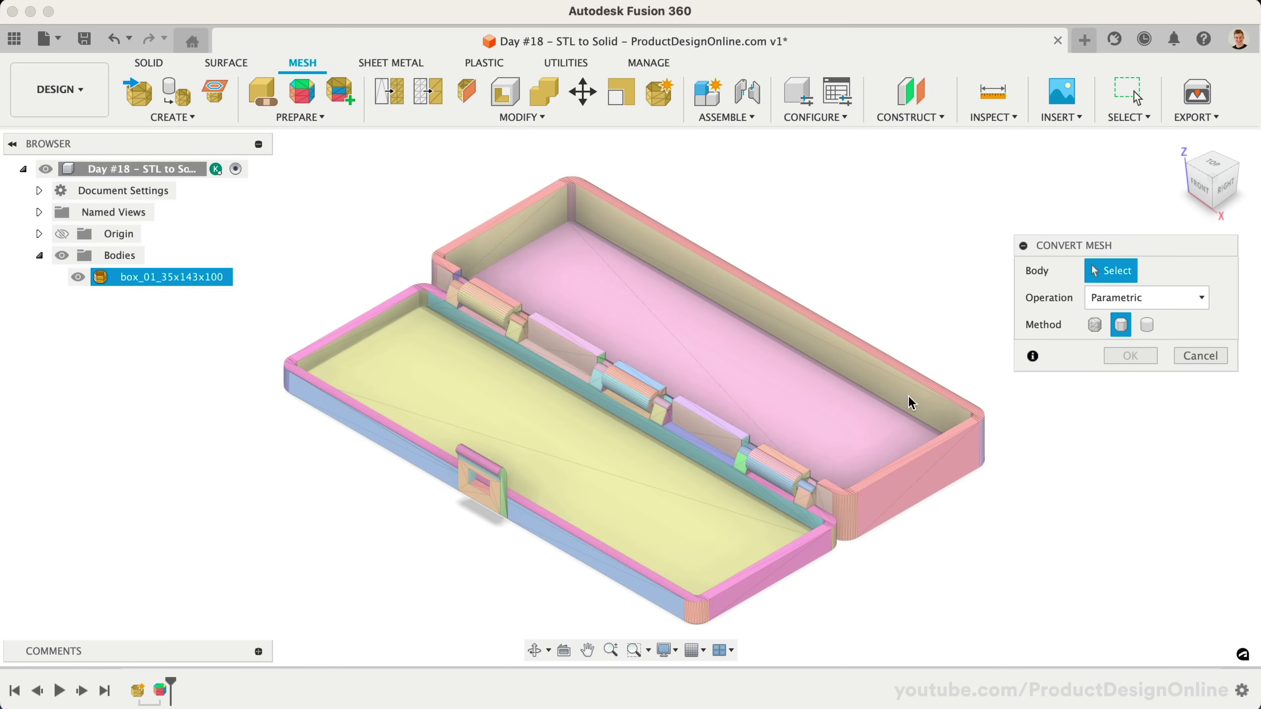
click(945, 400)
click(1112, 356)
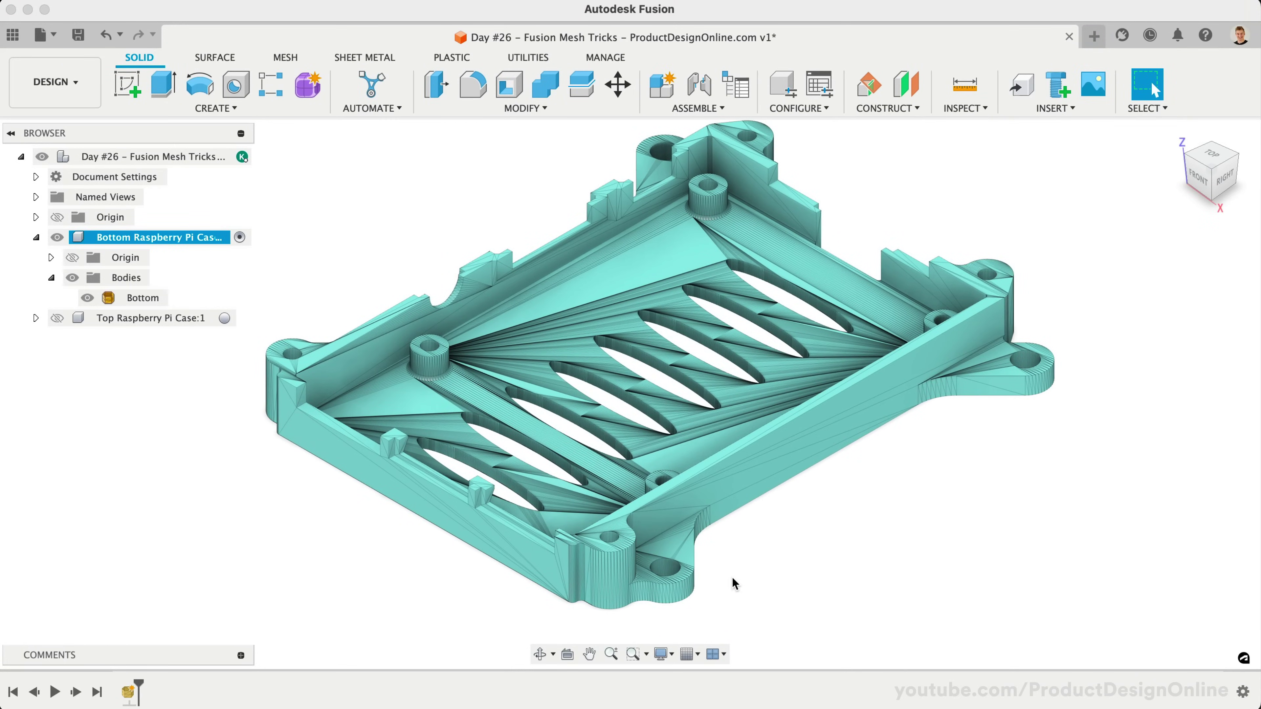
- Select the Bottom mesh body and zoom in on its corner tab
click(668, 570)
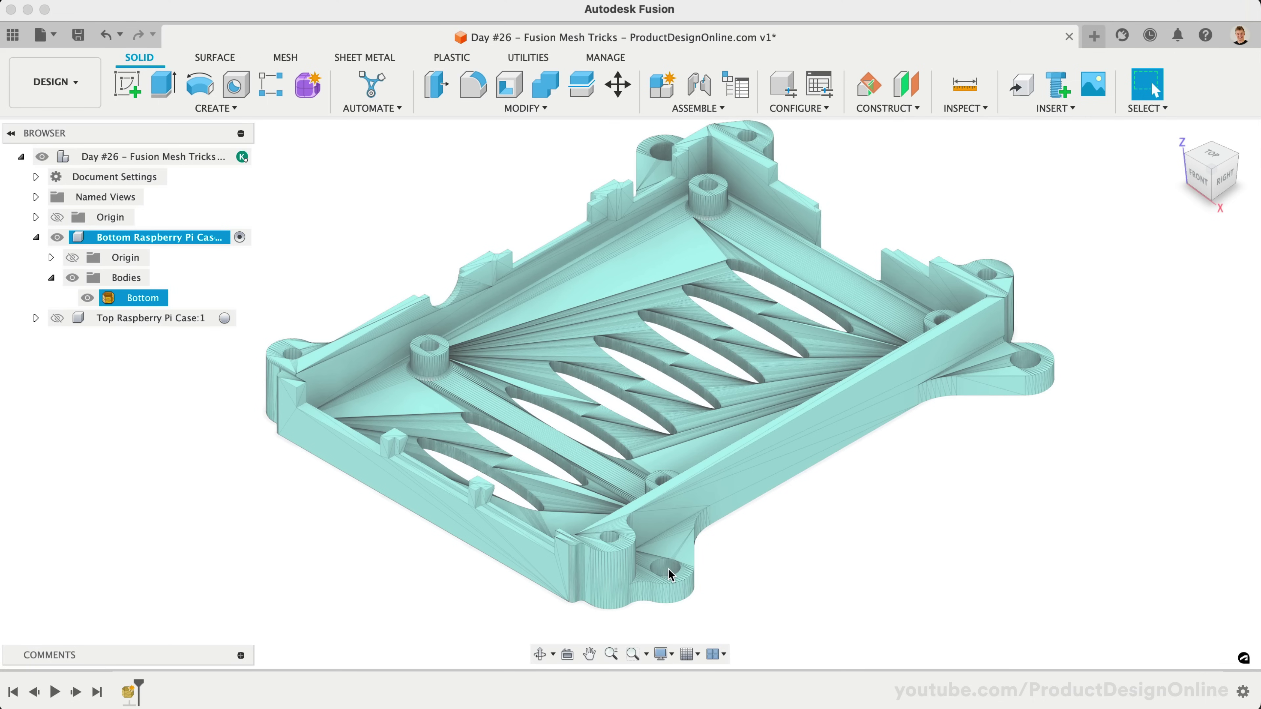
click(724, 564)
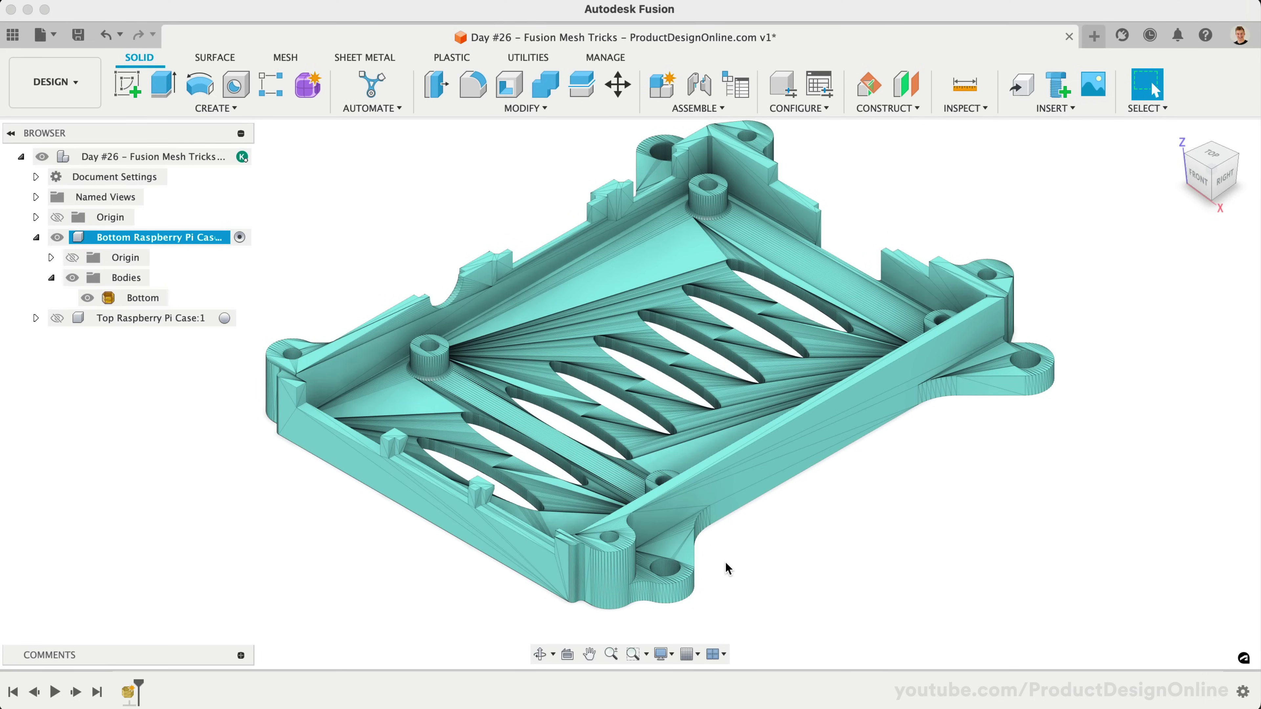
click(686, 555)
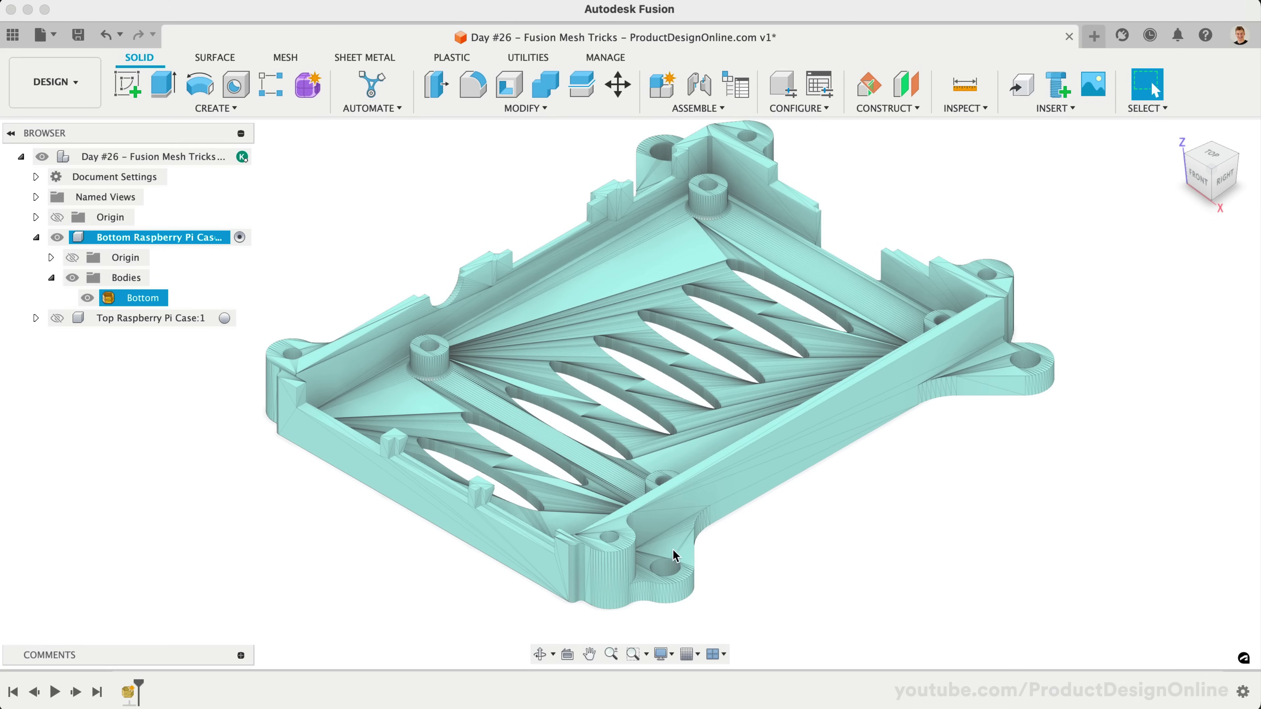
click(844, 153)
click(765, 268)
scroll(768, 262, down, 3)
scroll(711, 446, up, 5)
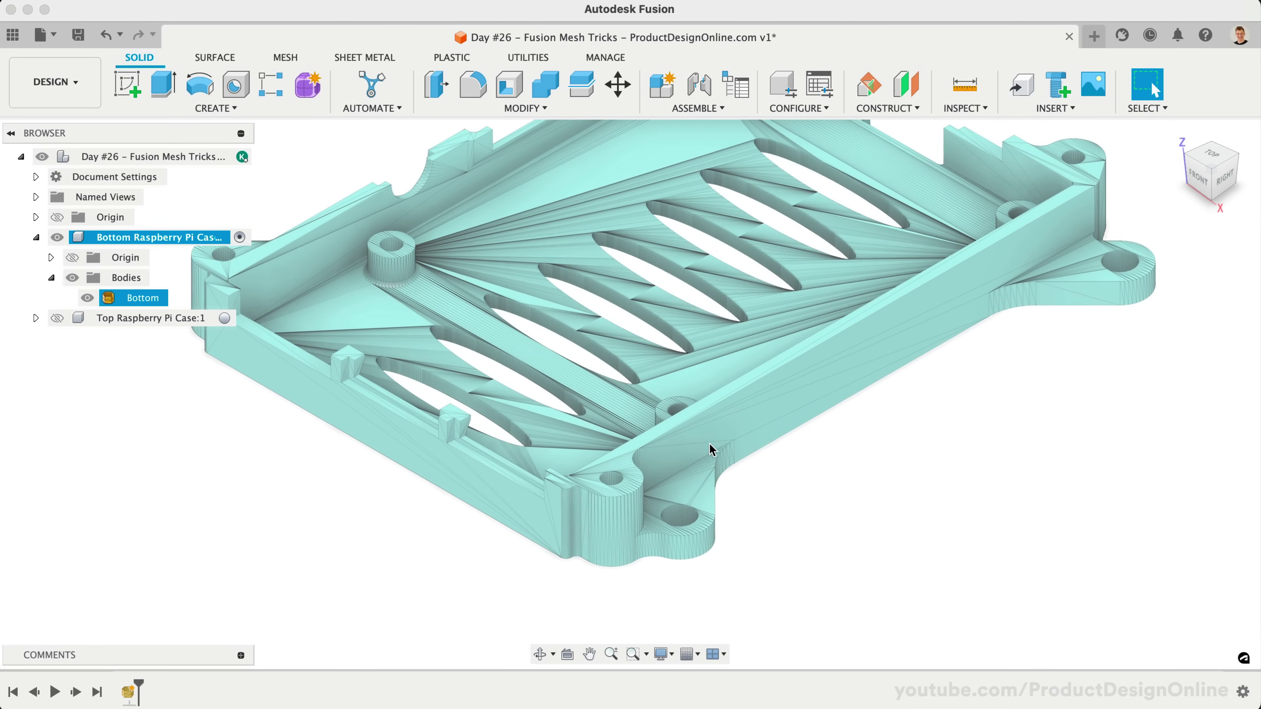
- Measure between two mesh points on the bottom case's corner step, giving 3.685 mm
click(964, 85)
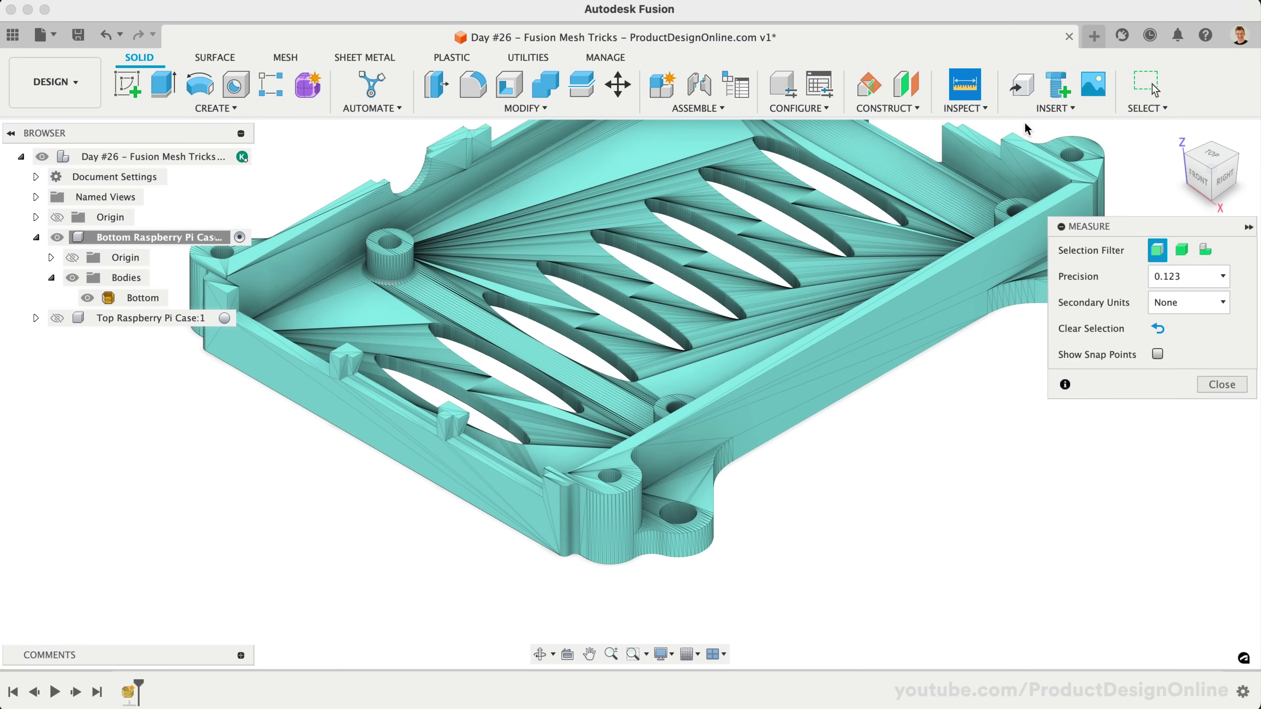
drag(1070, 247, 1067, 260)
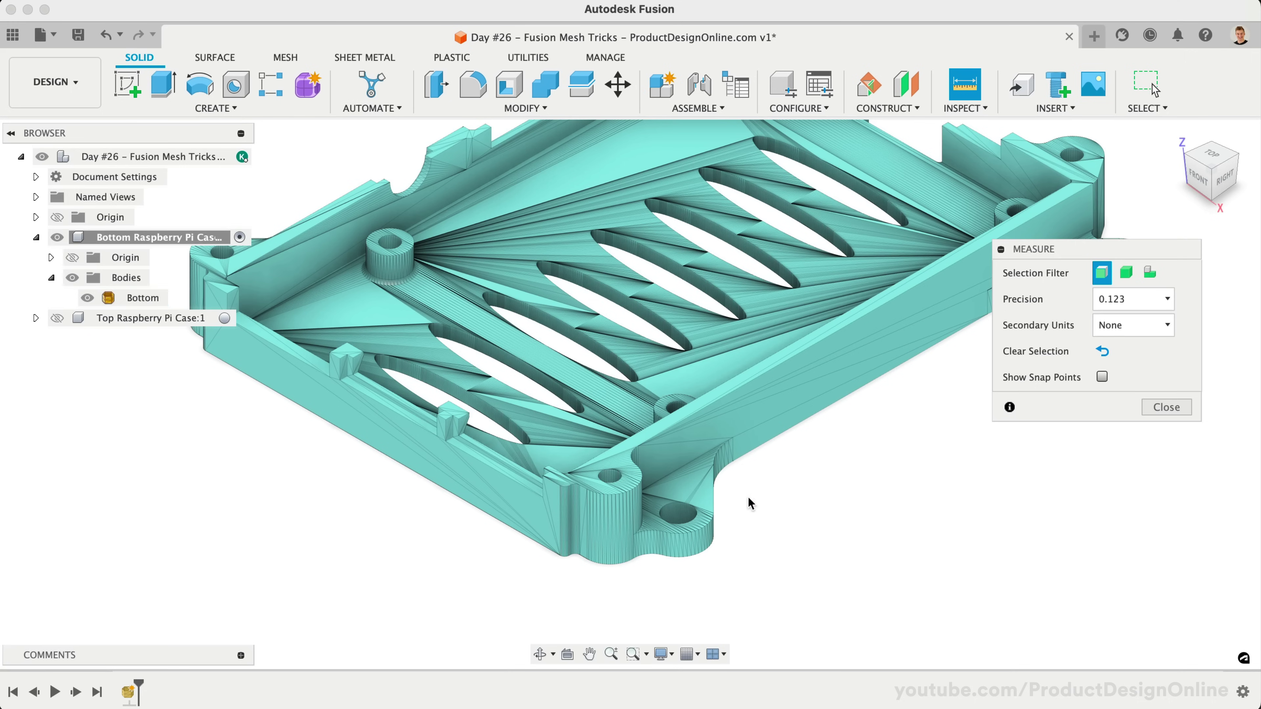
click(693, 495)
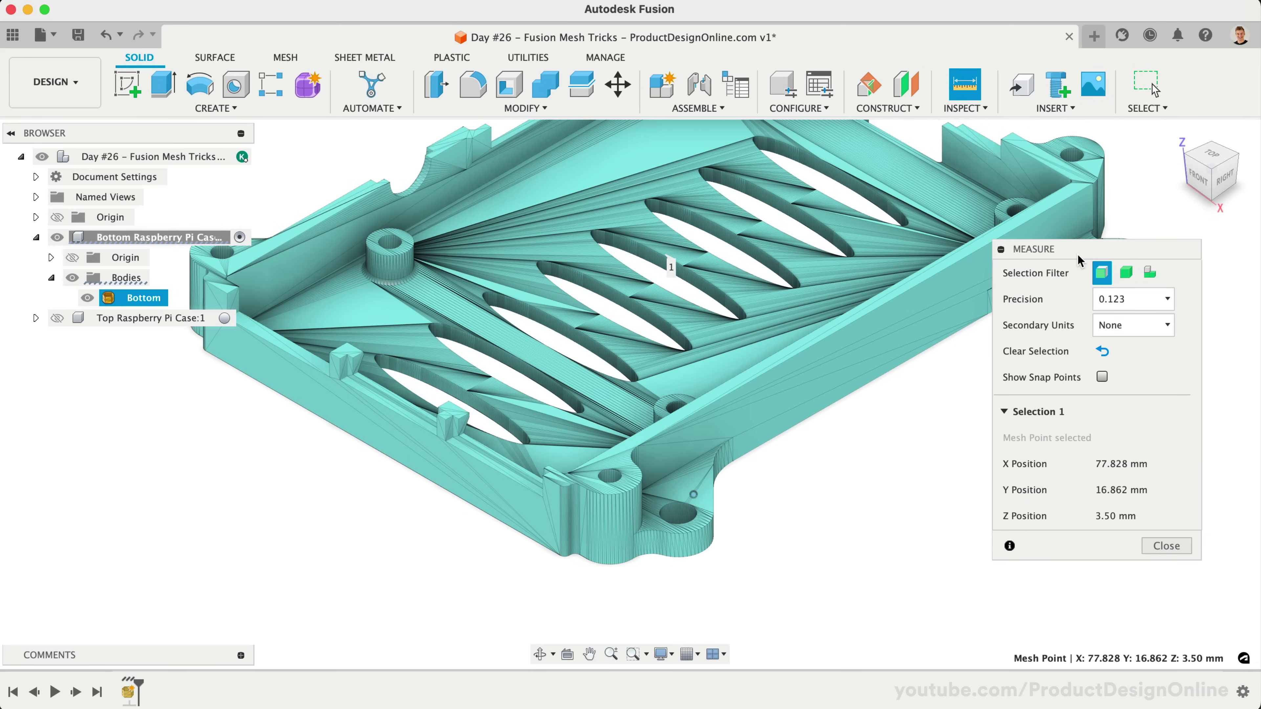
click(1211, 176)
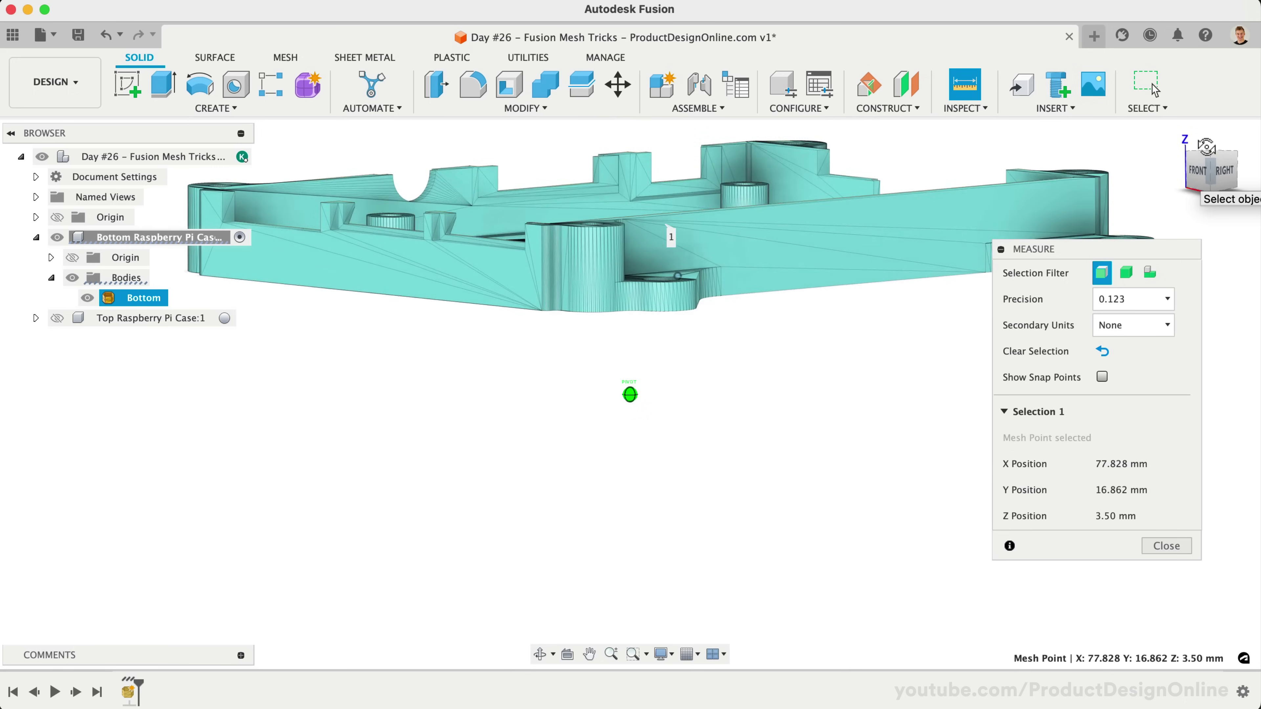
mouse_move(670, 298)
shift+middle_down()
mouse_move(670, 237)
mouse_move(777, 270)
shift+middle_up()
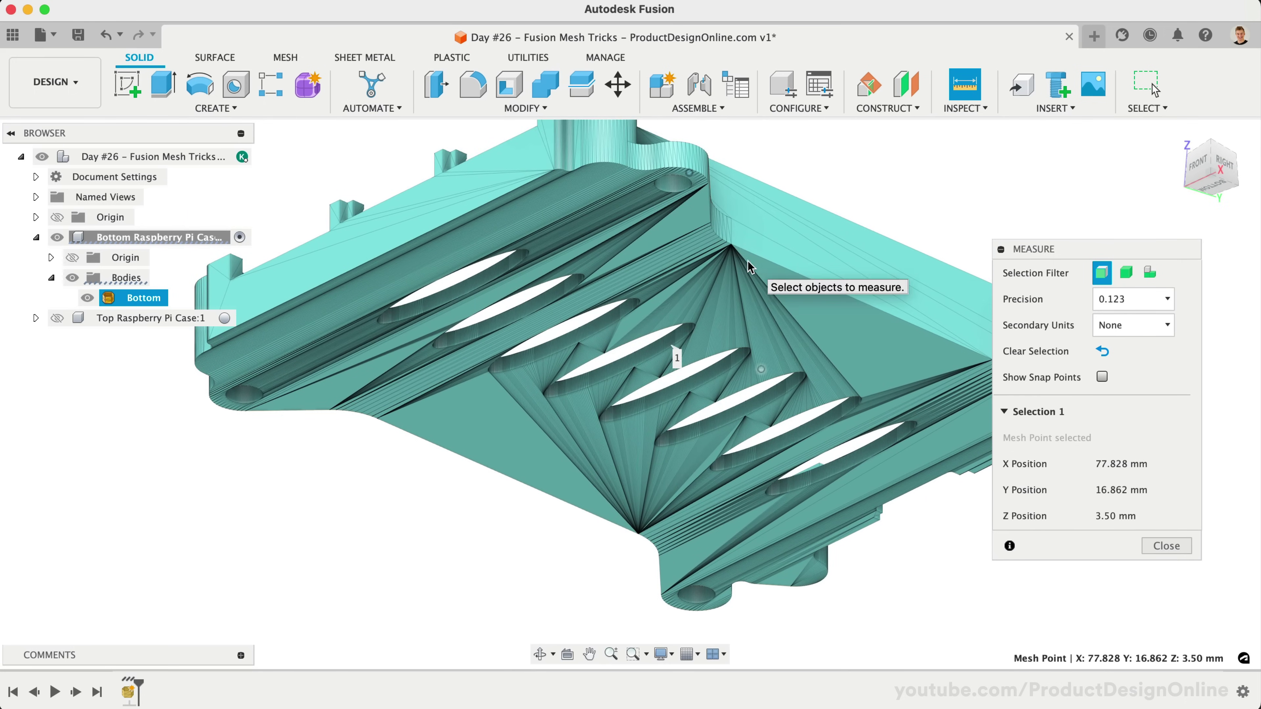
click(696, 198)
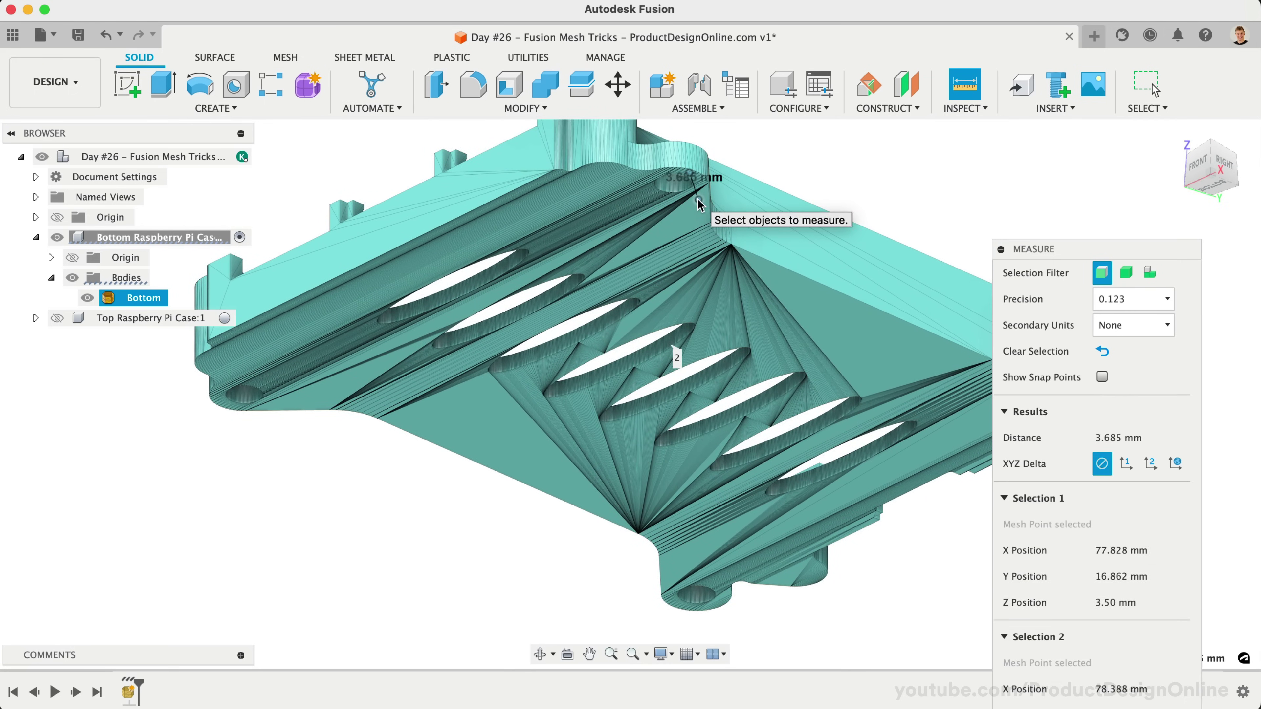
- In Front view, show the measurement's XYZ deltas: X 0.559, Y 1.01, Z -3.50 mm
click(1196, 165)
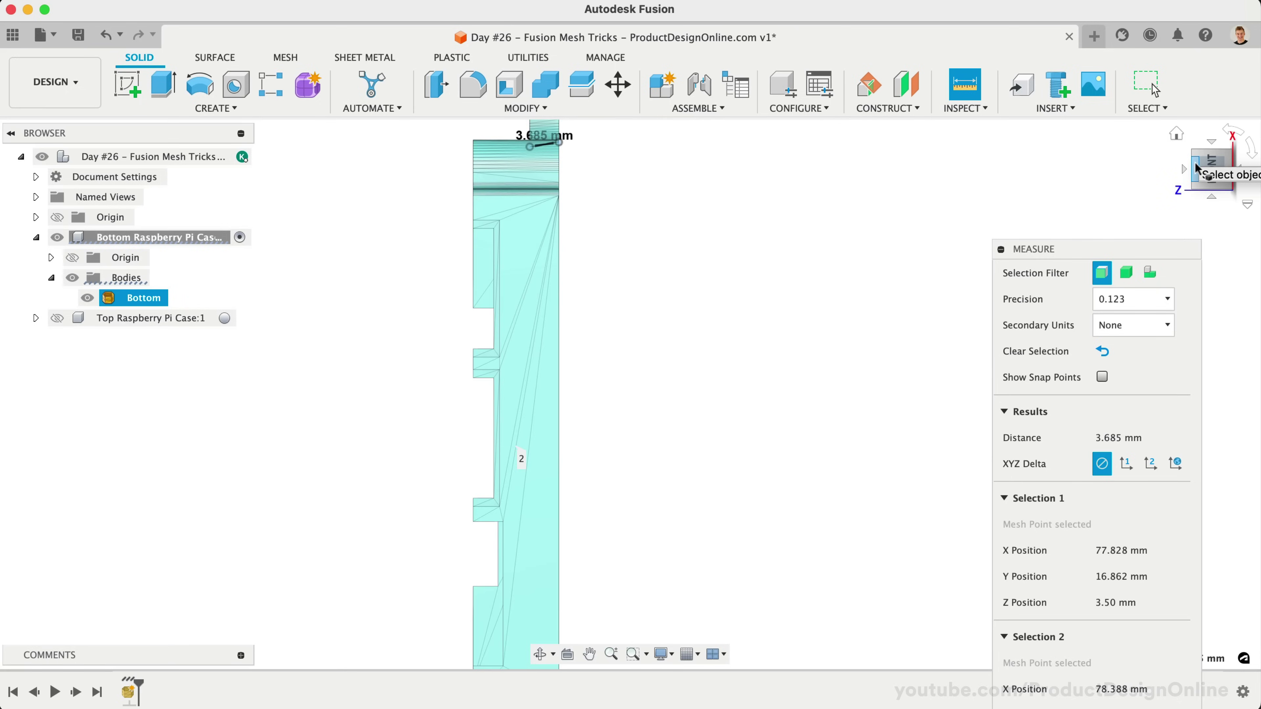
scroll(715, 279, up, 5)
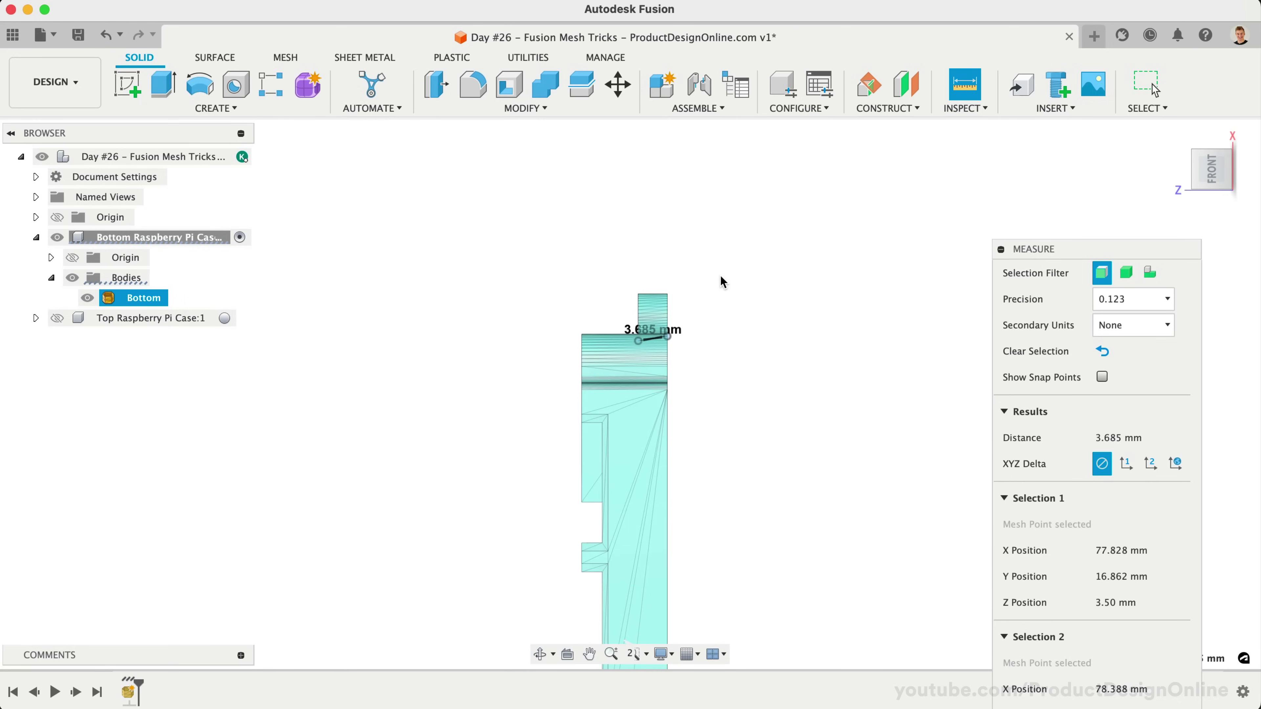
scroll(729, 264, up, 5)
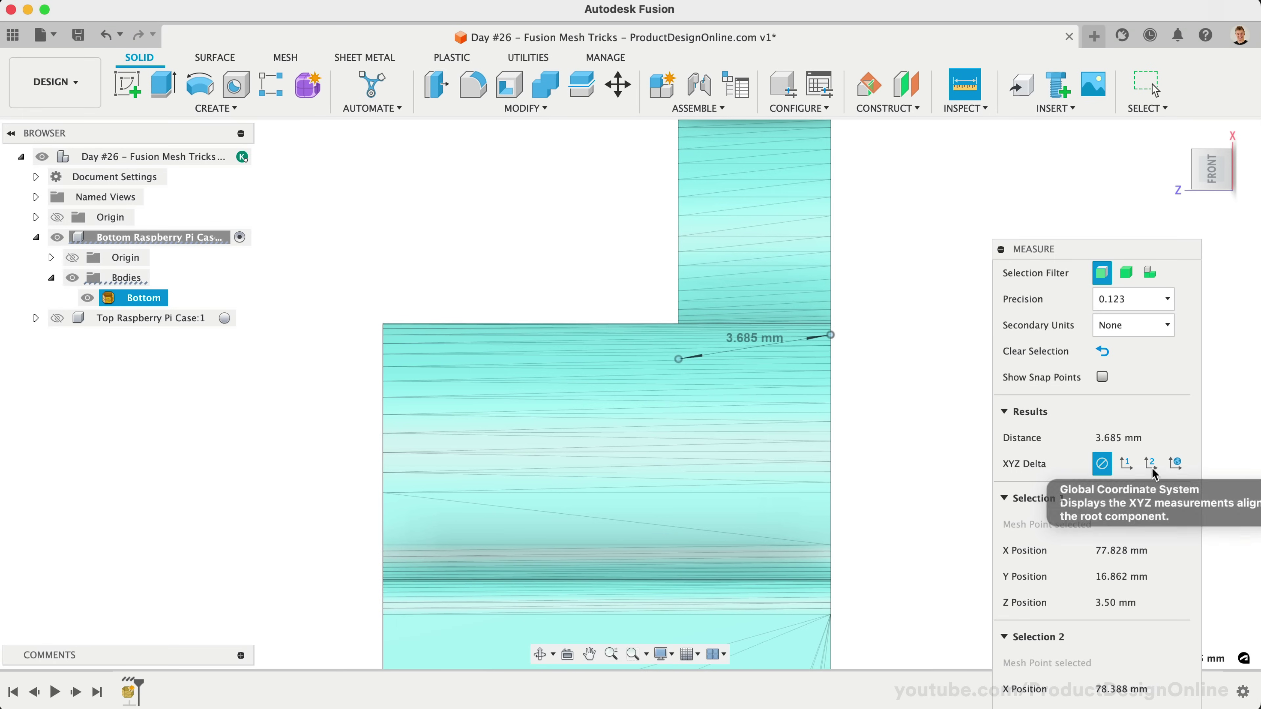
click(1125, 464)
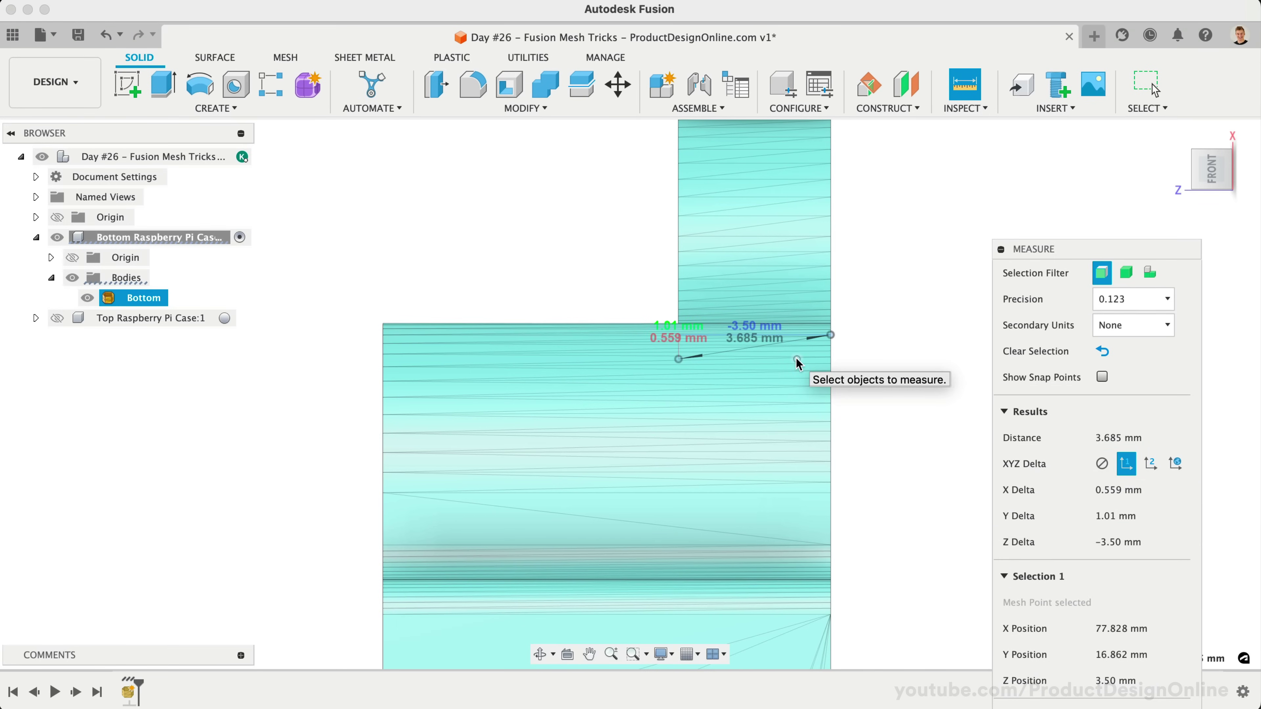
scroll(802, 360, up, 3)
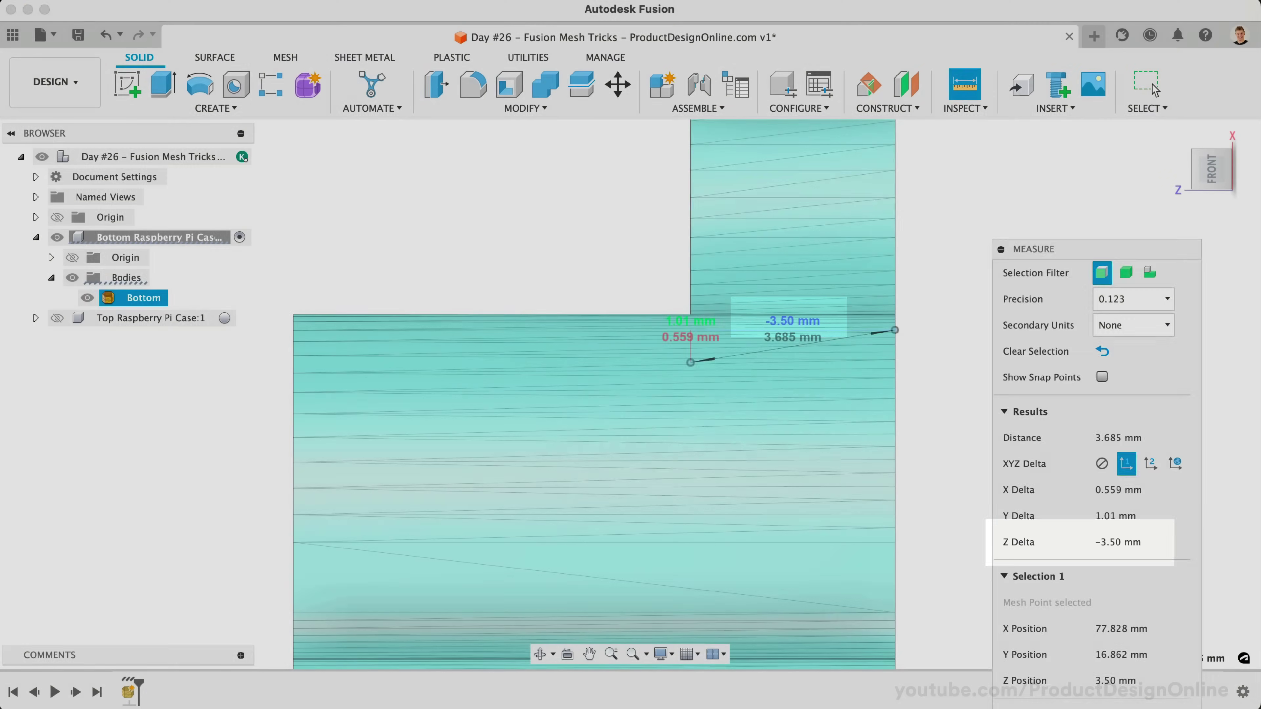
- Create an offset construction plane 3.5 mm above the bottom case's XY plane
key(Escape)
click(1176, 134)
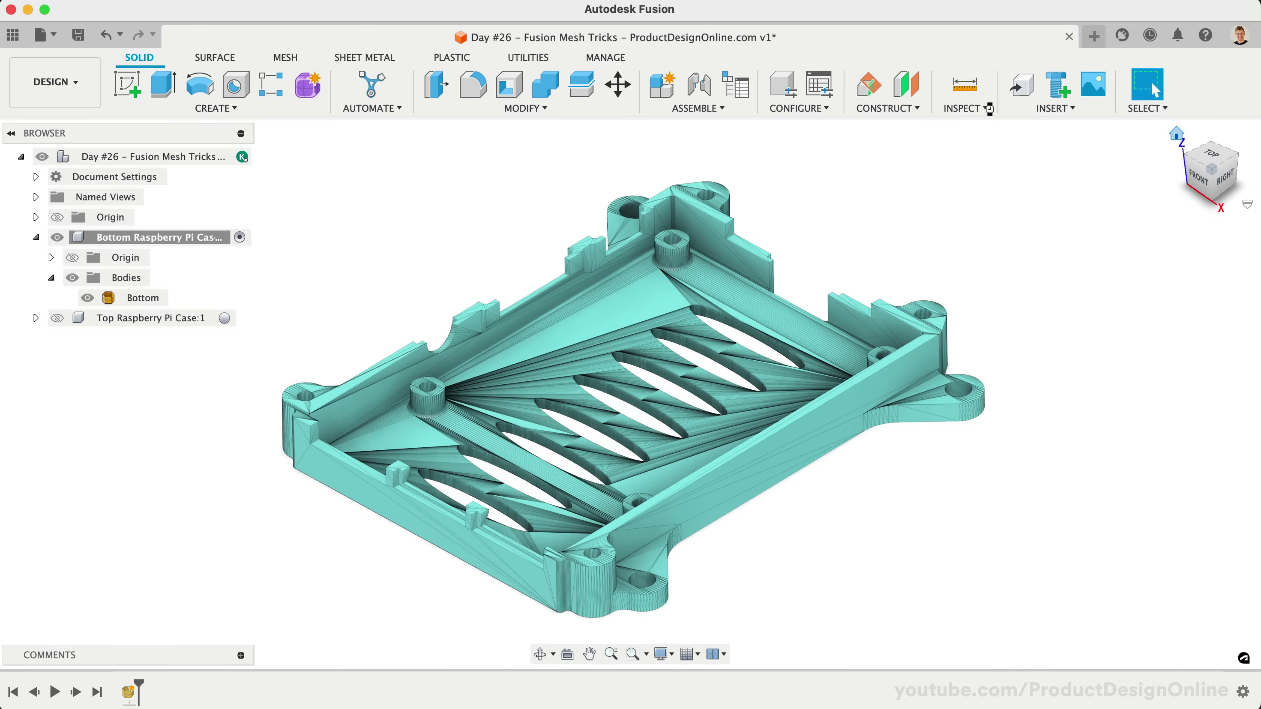
click(907, 89)
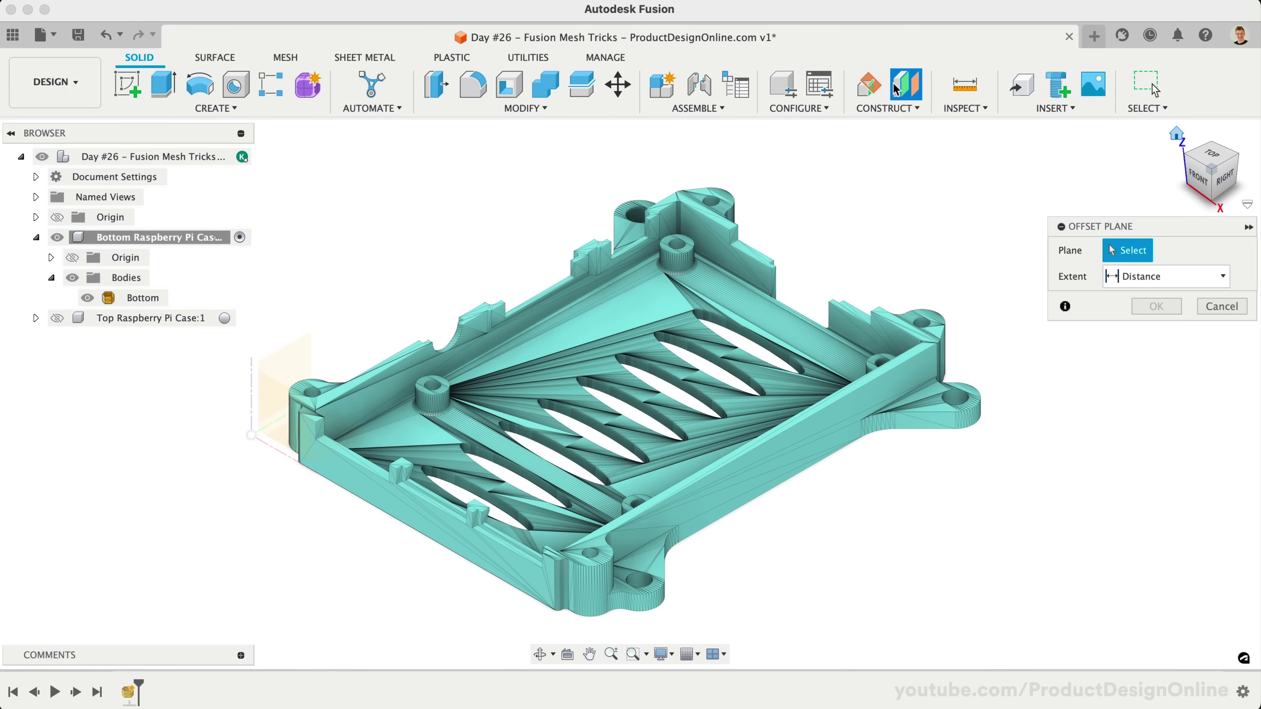
click(69, 257)
click(50, 257)
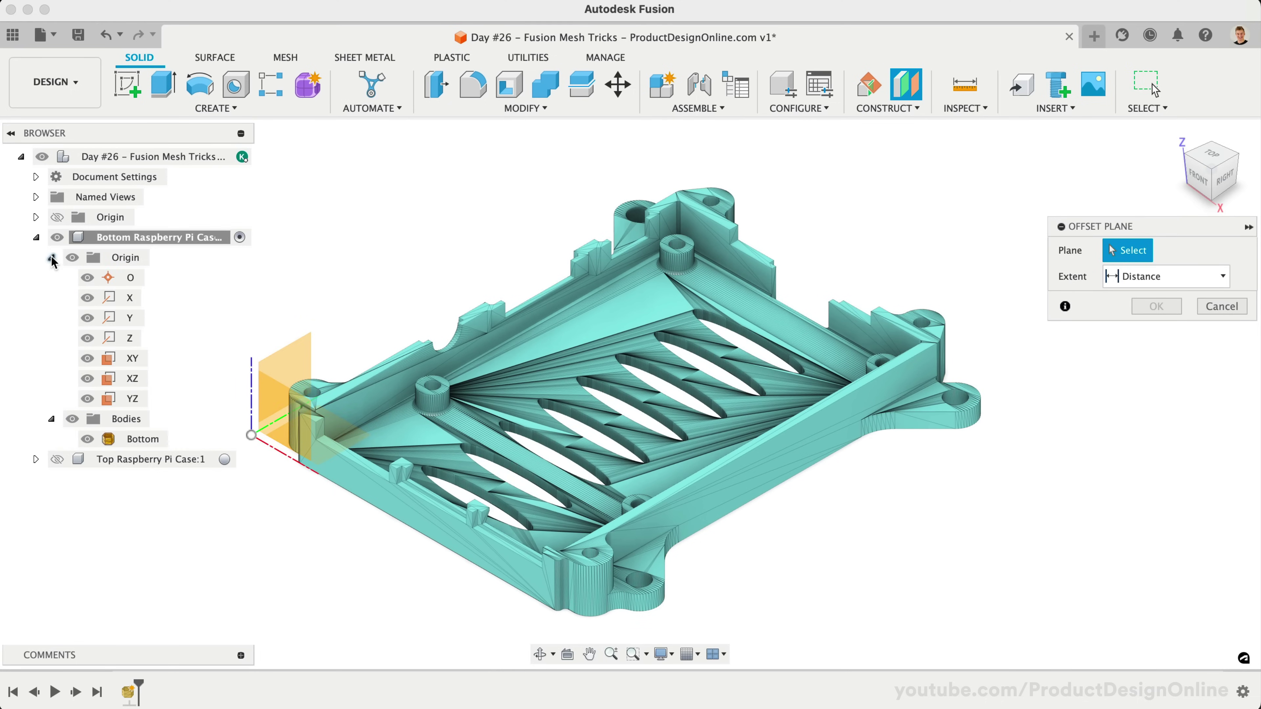
click(123, 360)
text(3.)
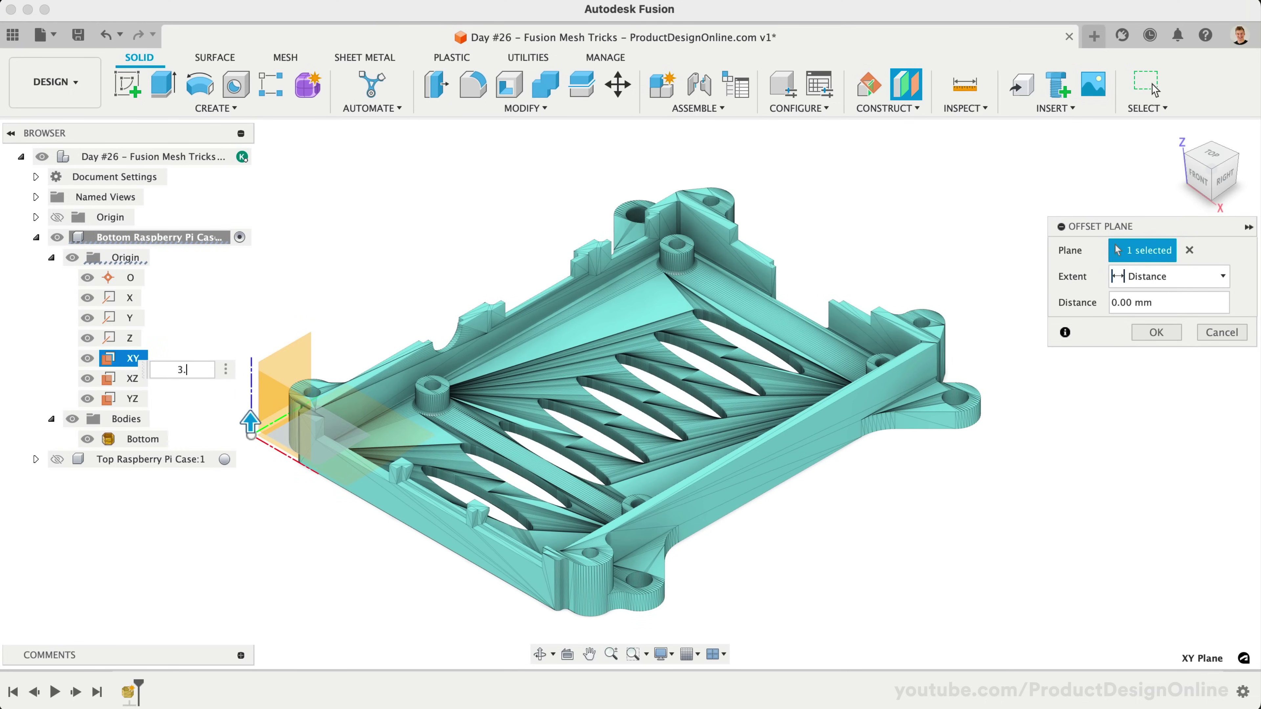
text(5)
key(Return)
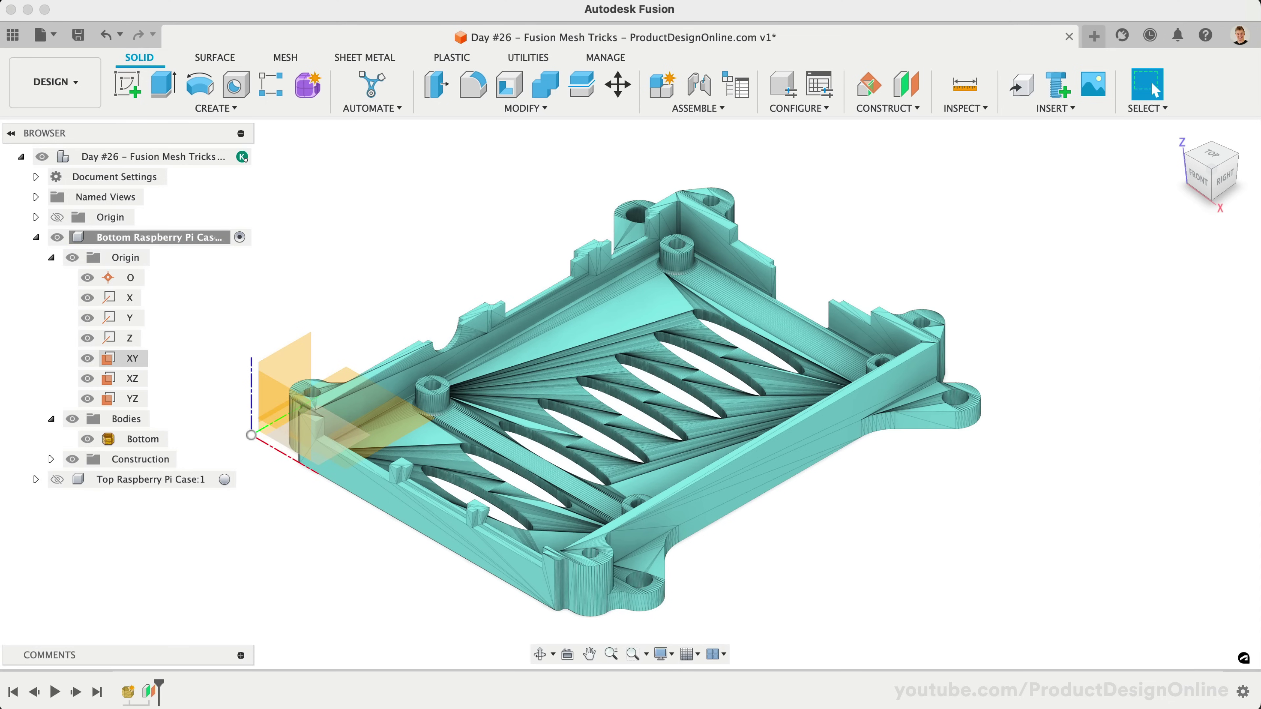
- Hide the origin planes and enlarge the construction plane to extend under the whole case
click(72, 257)
click(50, 257)
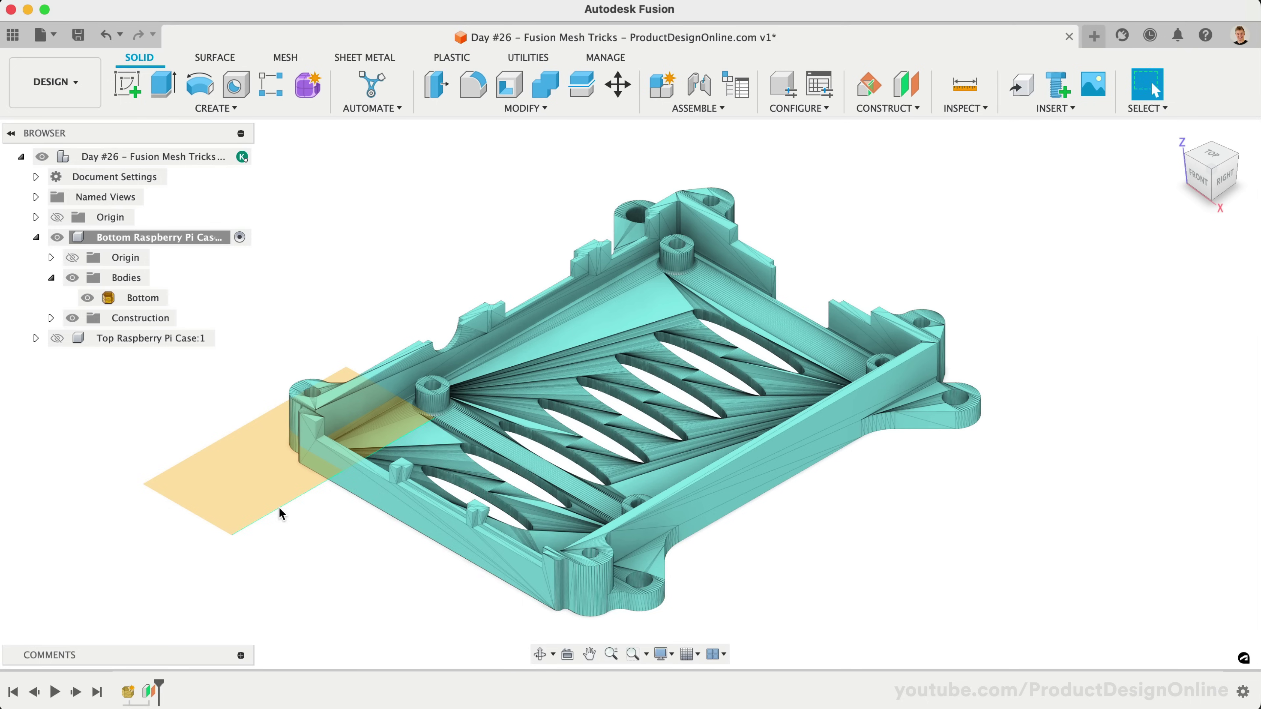
drag(279, 507, 990, 313)
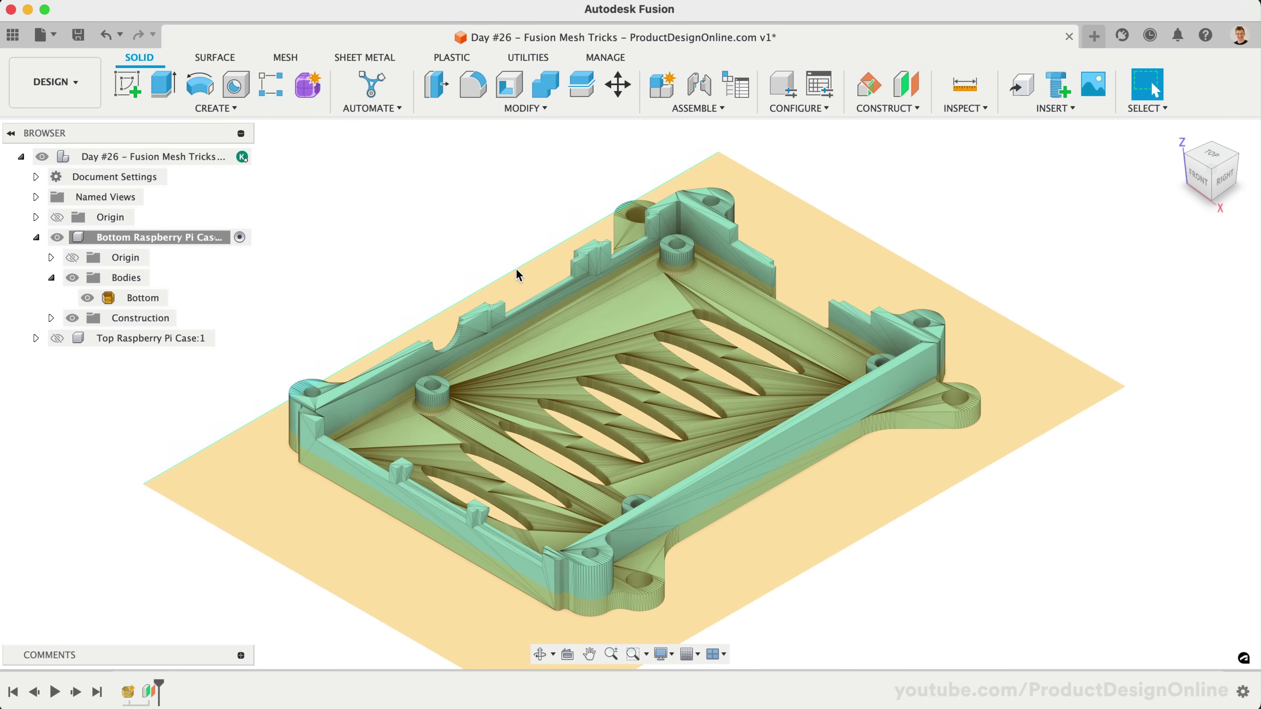
scroll(433, 252, down, 2)
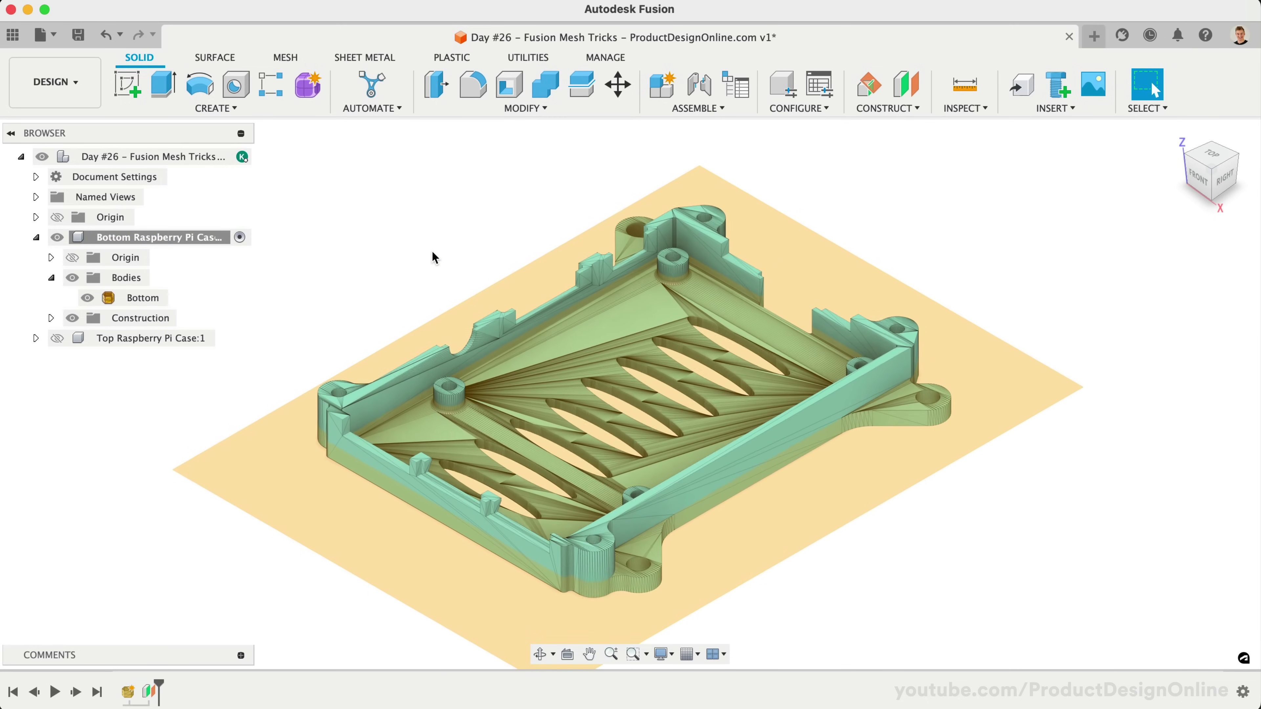
scroll(432, 250, down, 1)
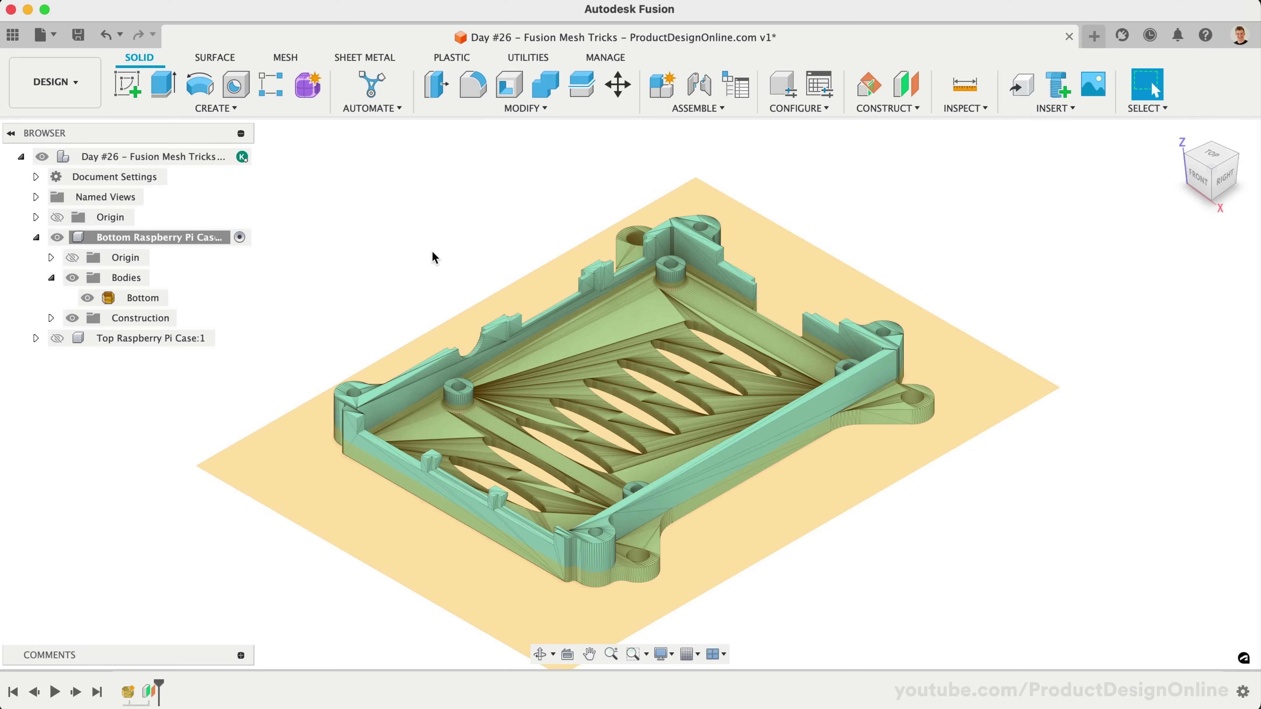
- Start a mesh section sketch of Bottom along the offset construction plane
click(285, 57)
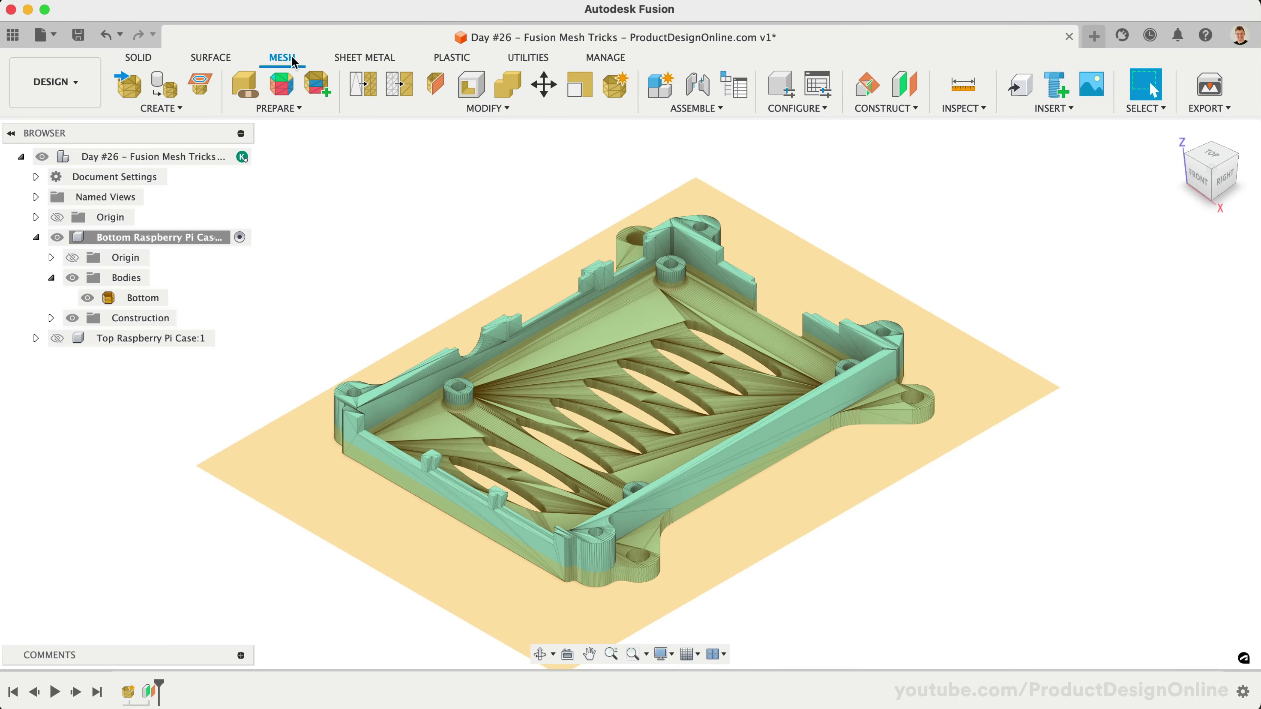
click(205, 108)
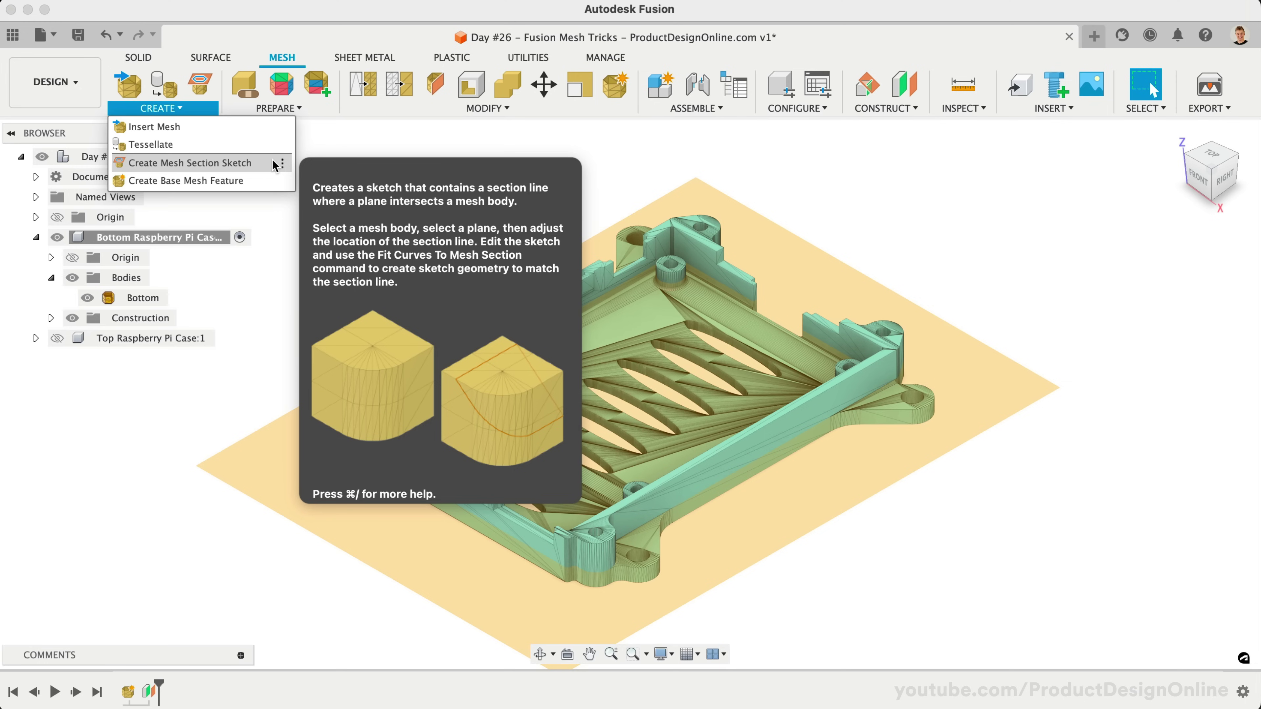
click(273, 164)
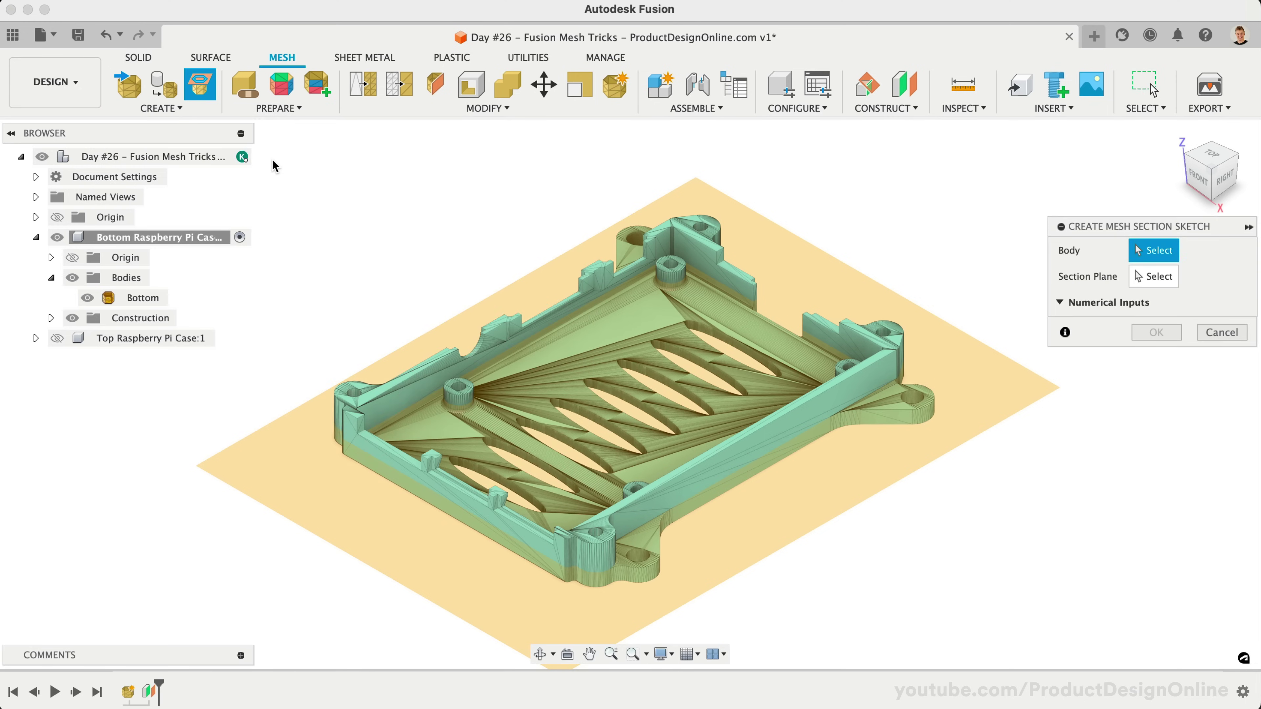
scroll(378, 219, down, 3)
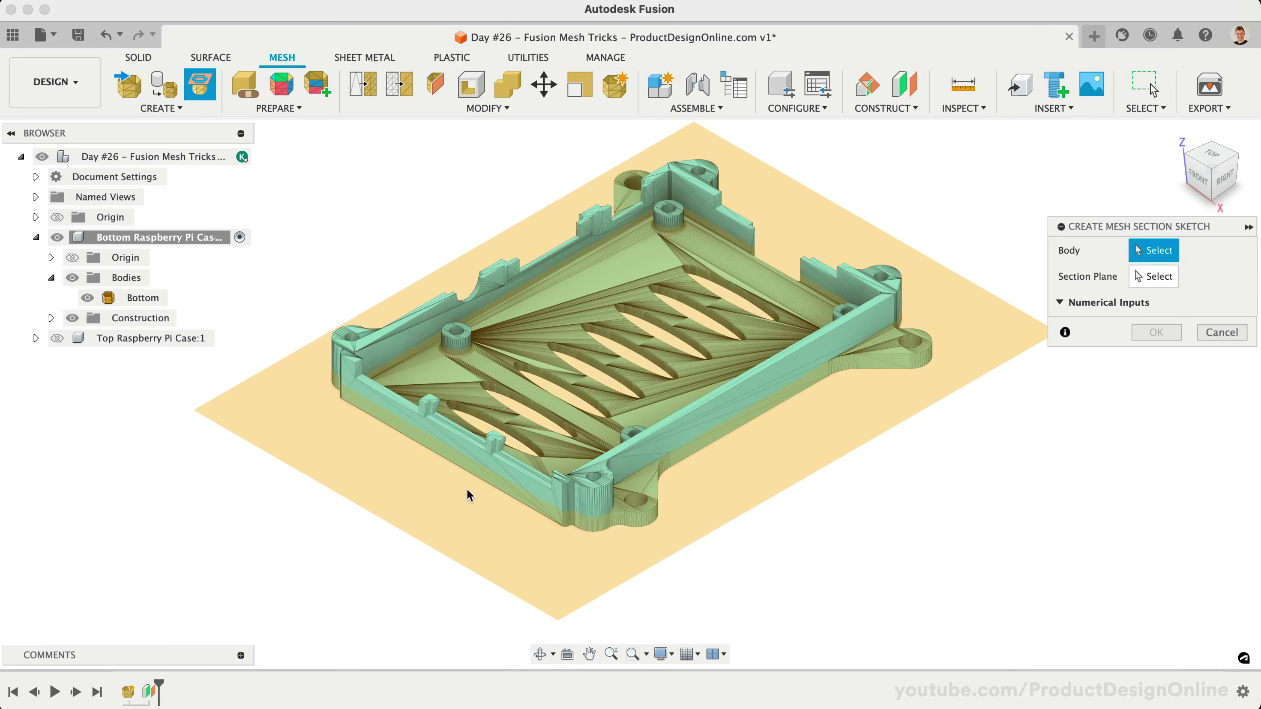
click(636, 407)
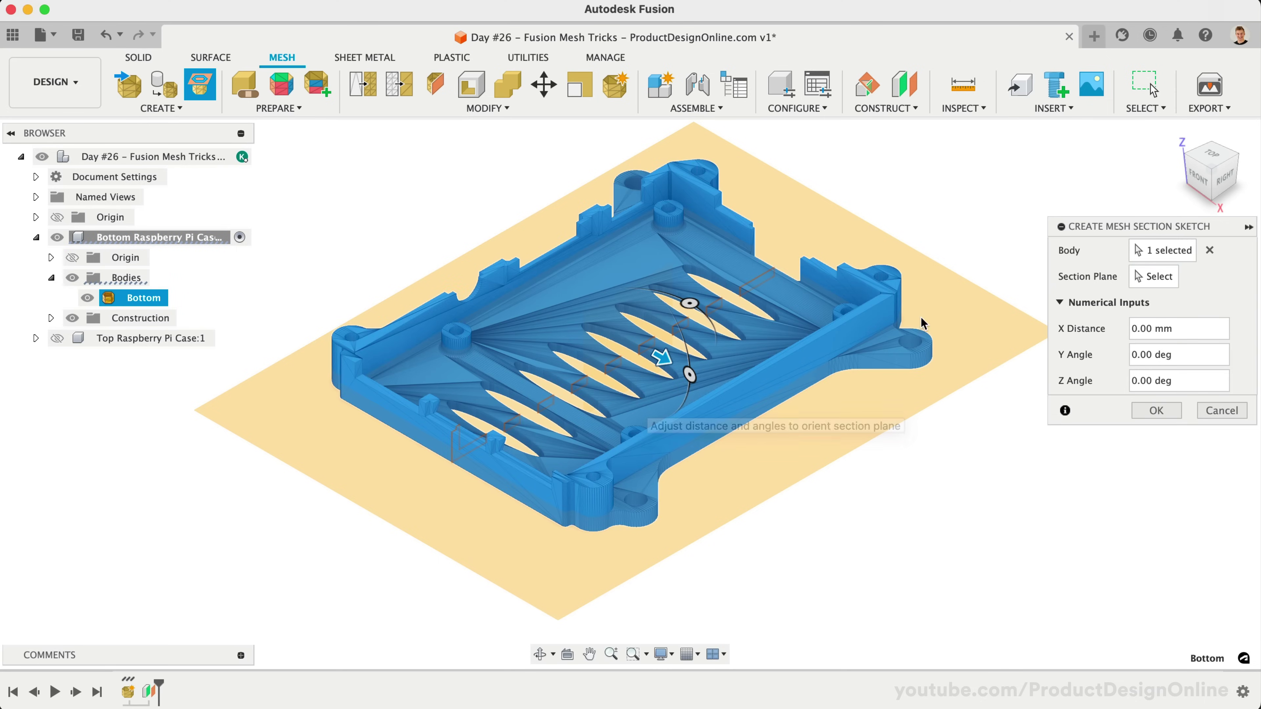
click(1150, 274)
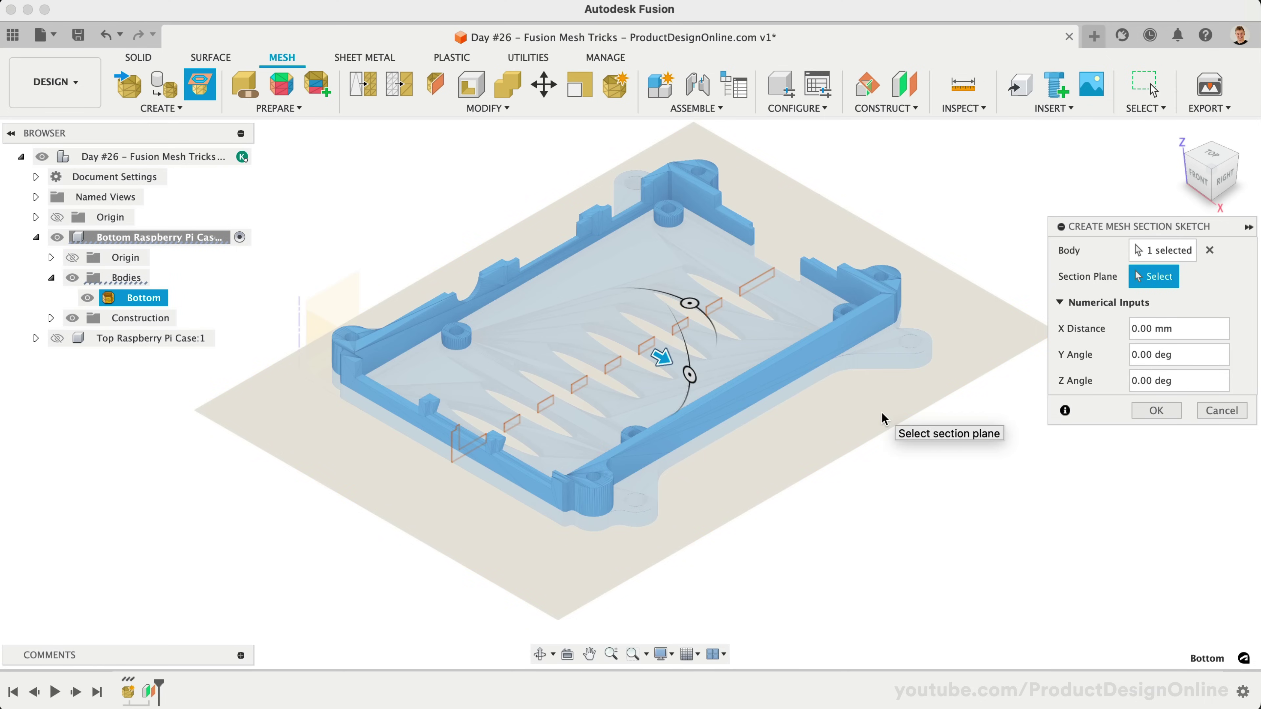
click(853, 422)
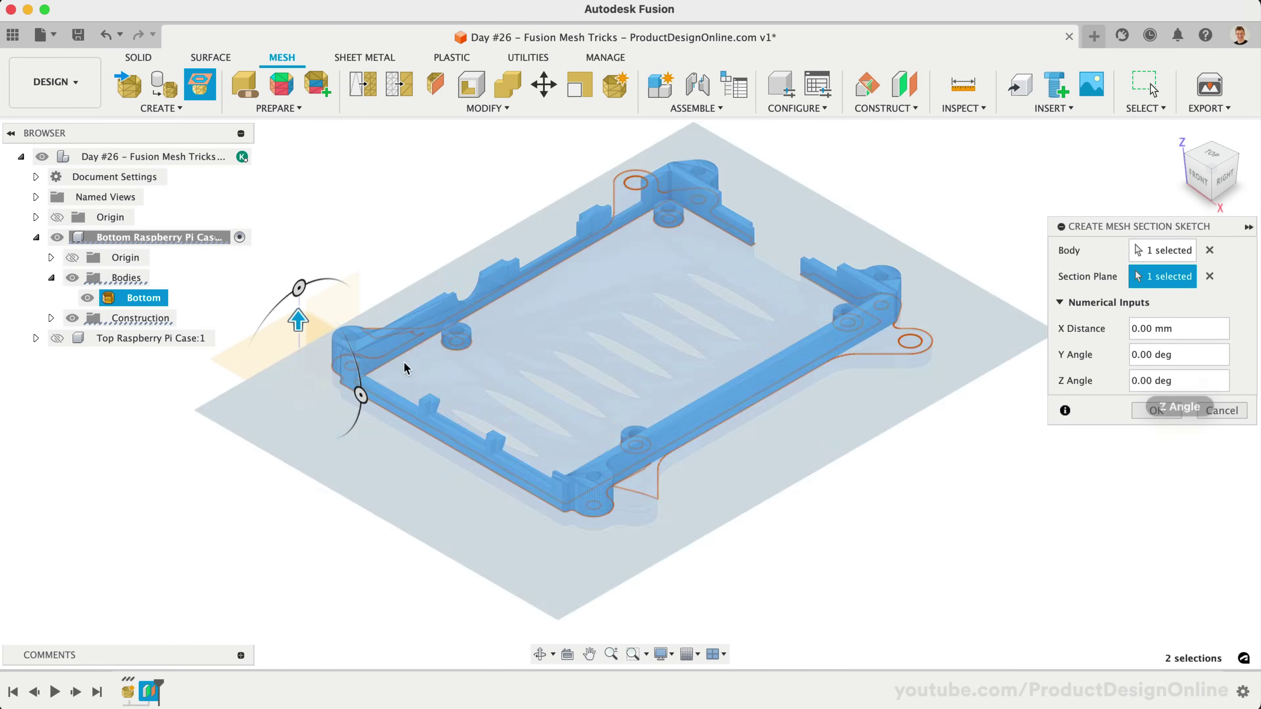
- Shift the section -0.5 mm, finish Sketch1, and hide the construction plane
drag(297, 320, 300, 337)
double_click(1144, 328)
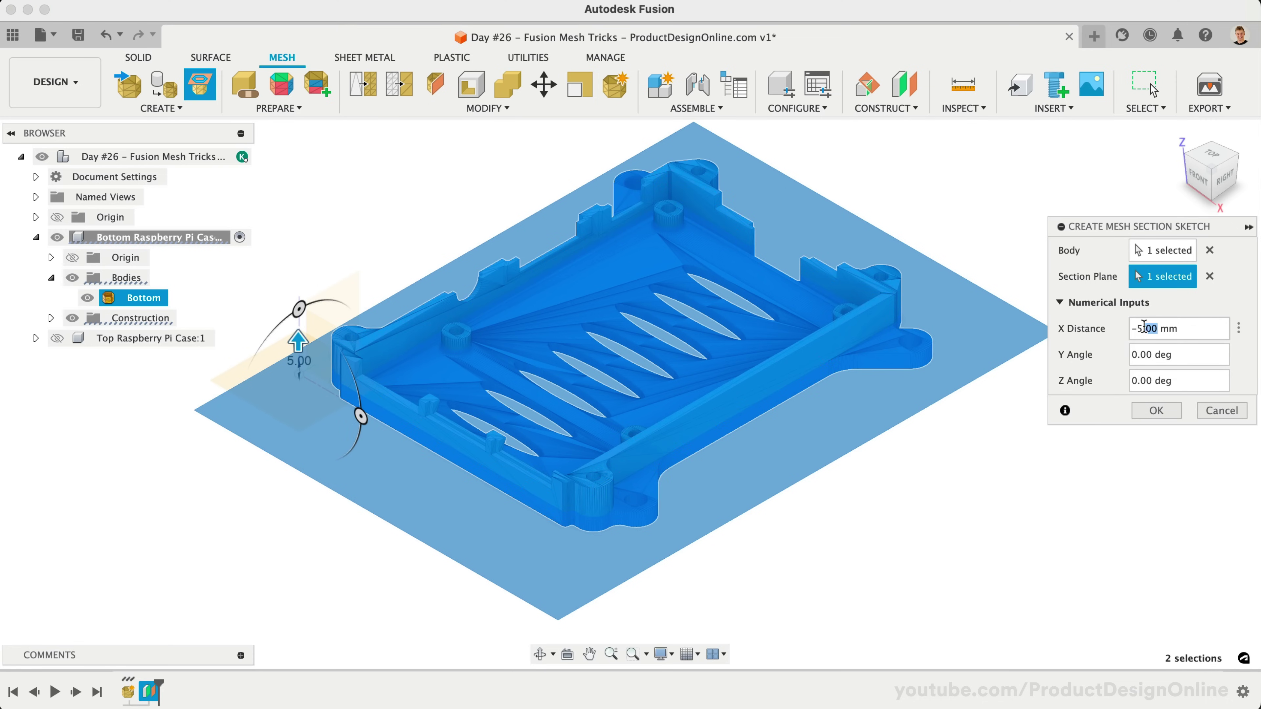
text(.5)
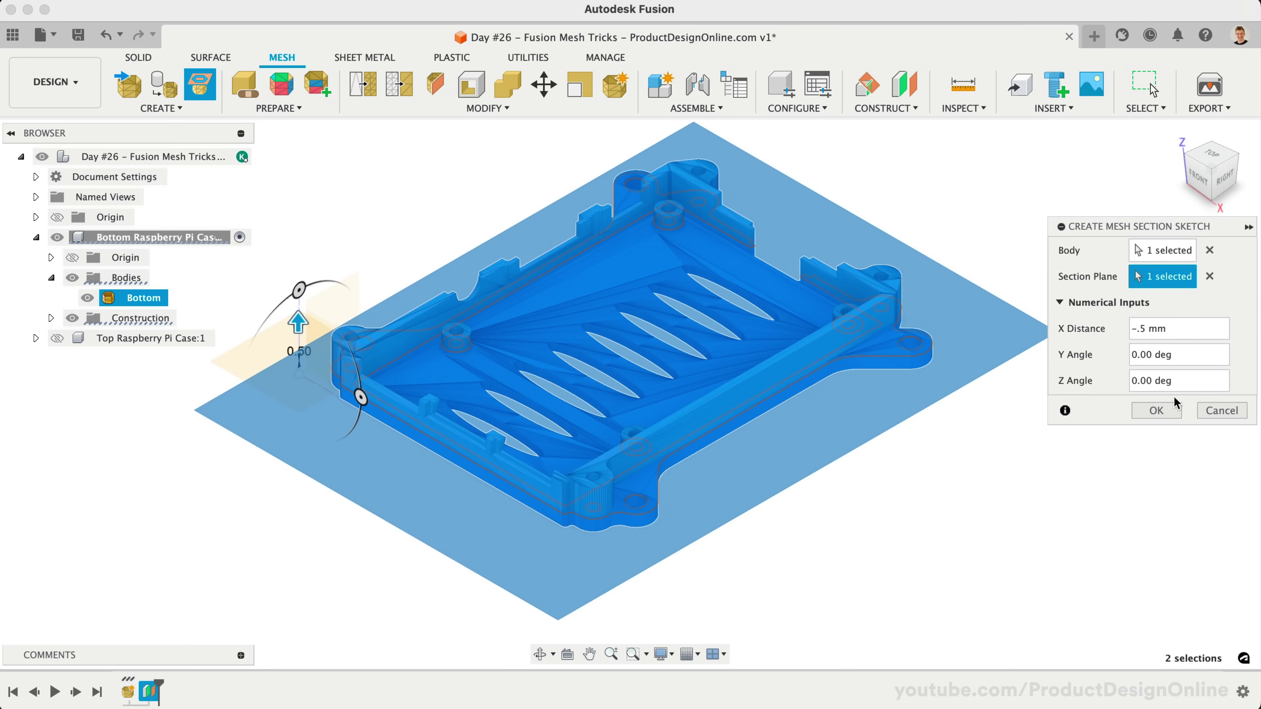
click(1165, 411)
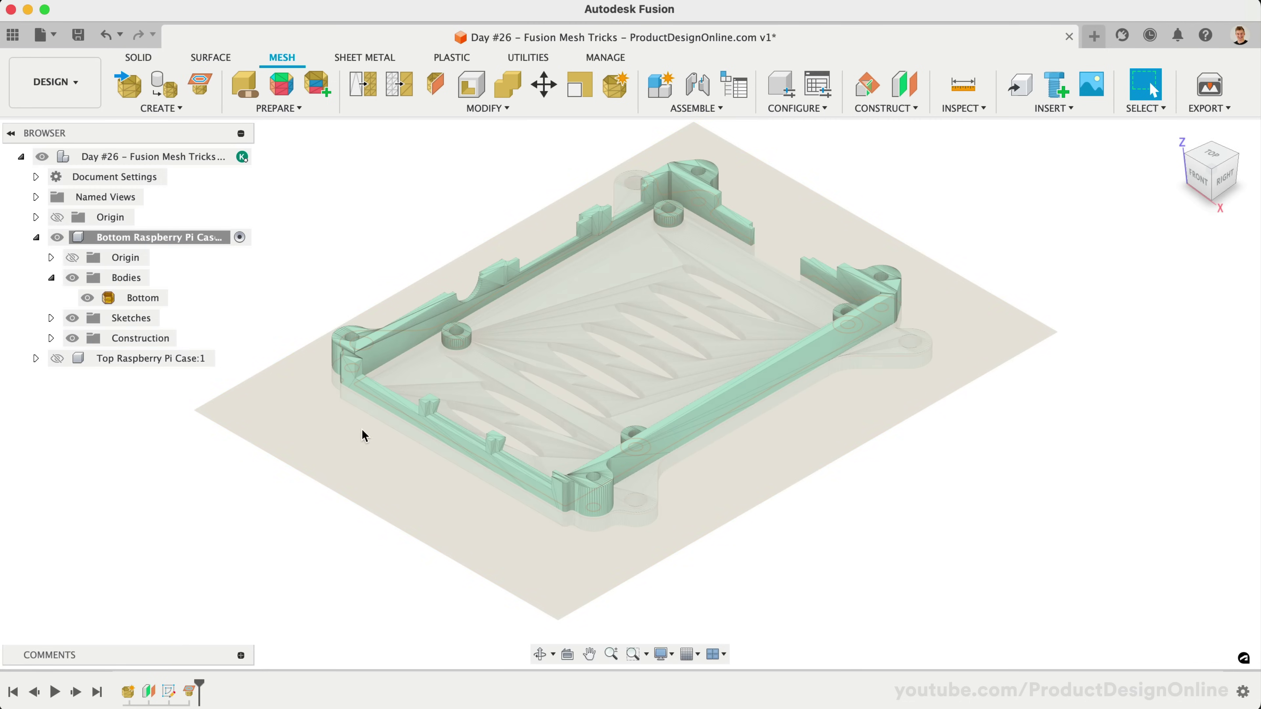
click(72, 338)
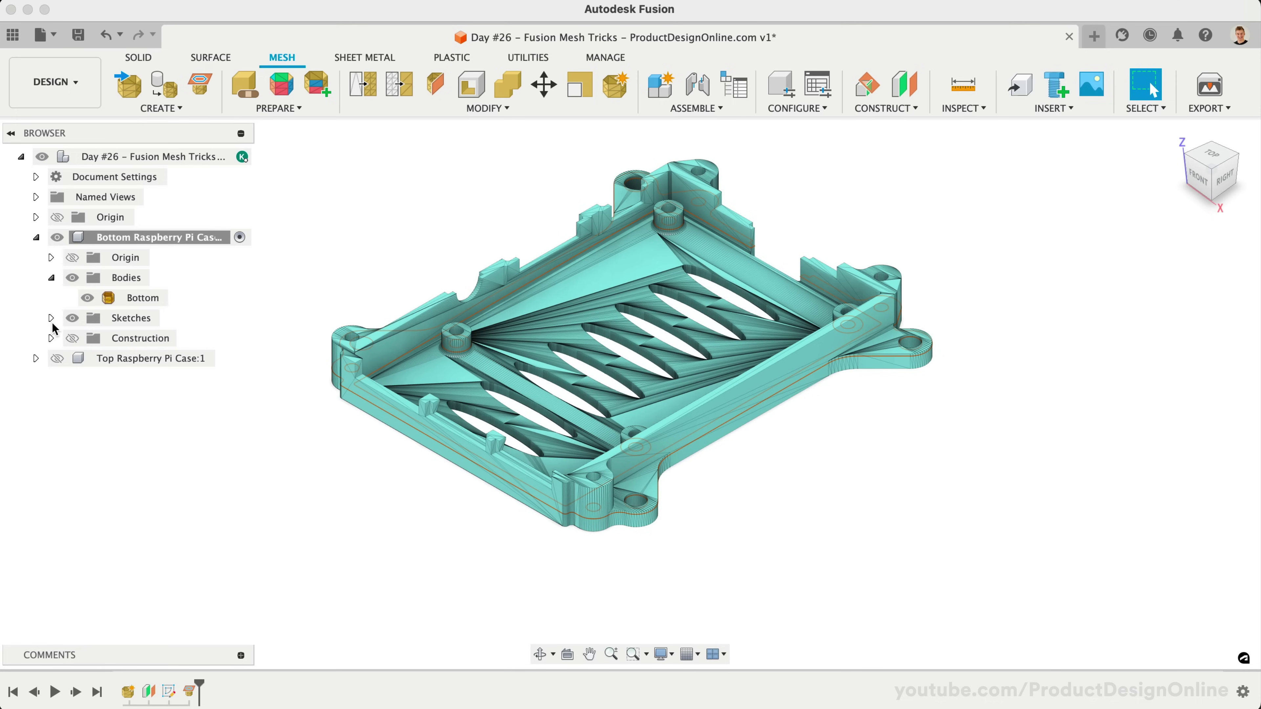
click(51, 318)
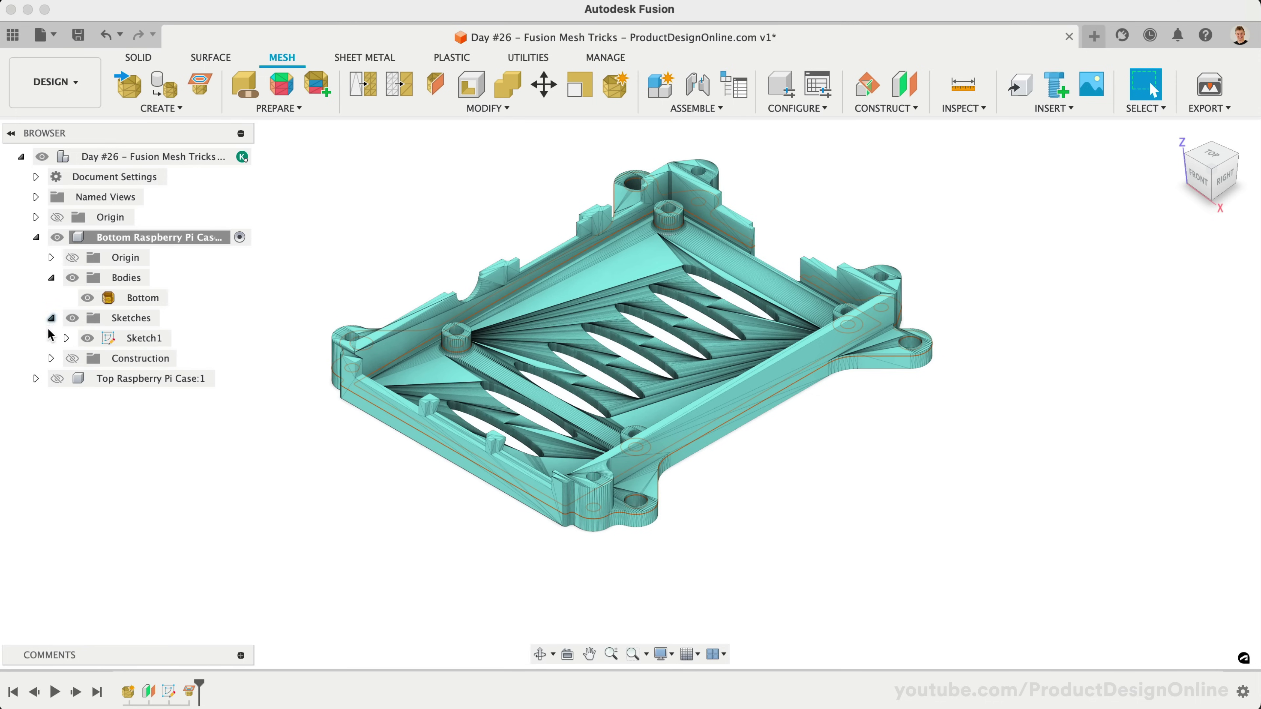
- Edit Sketch1 with the Bottom mesh hidden, leaving only the MeshSection1 outline curves
double_click(140, 341)
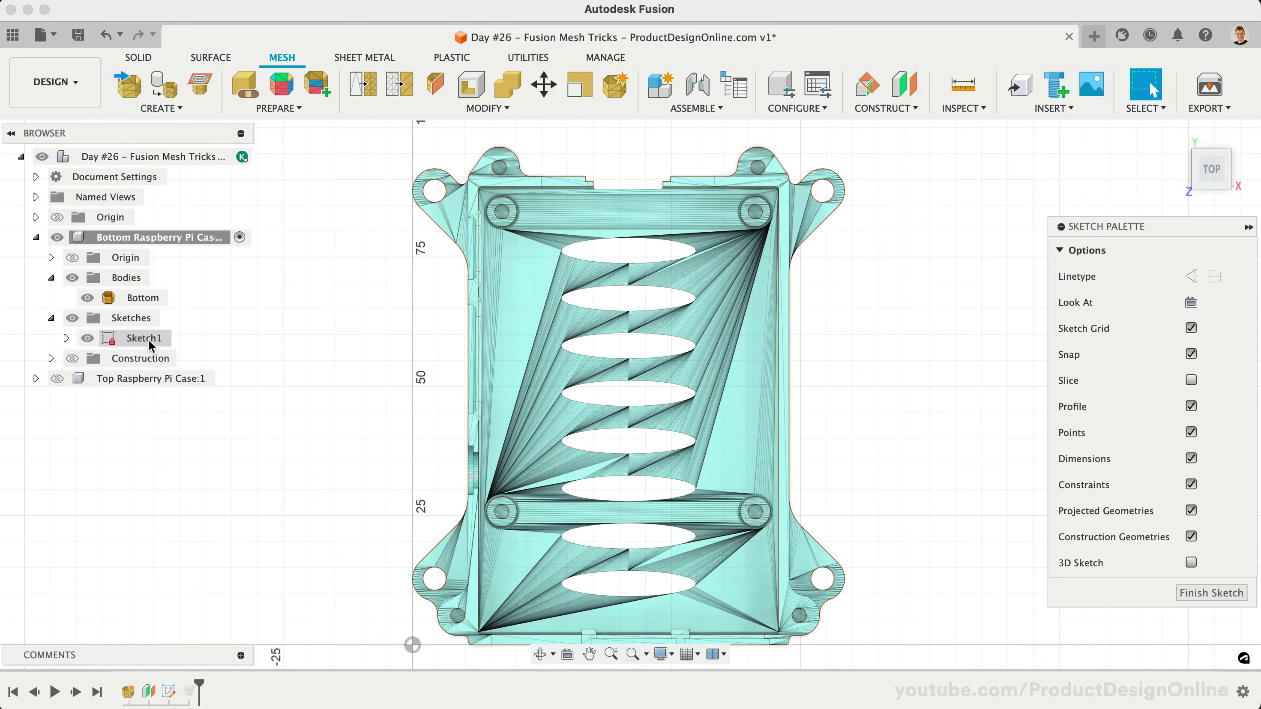
click(87, 298)
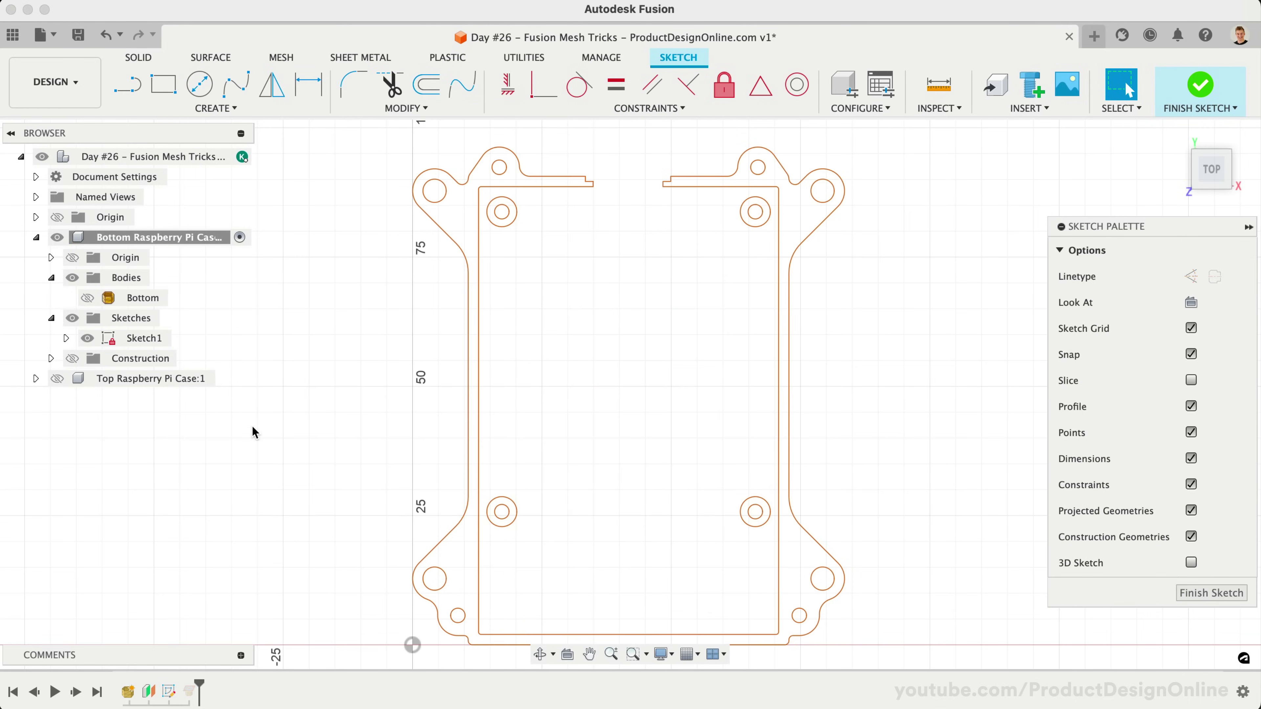
click(67, 339)
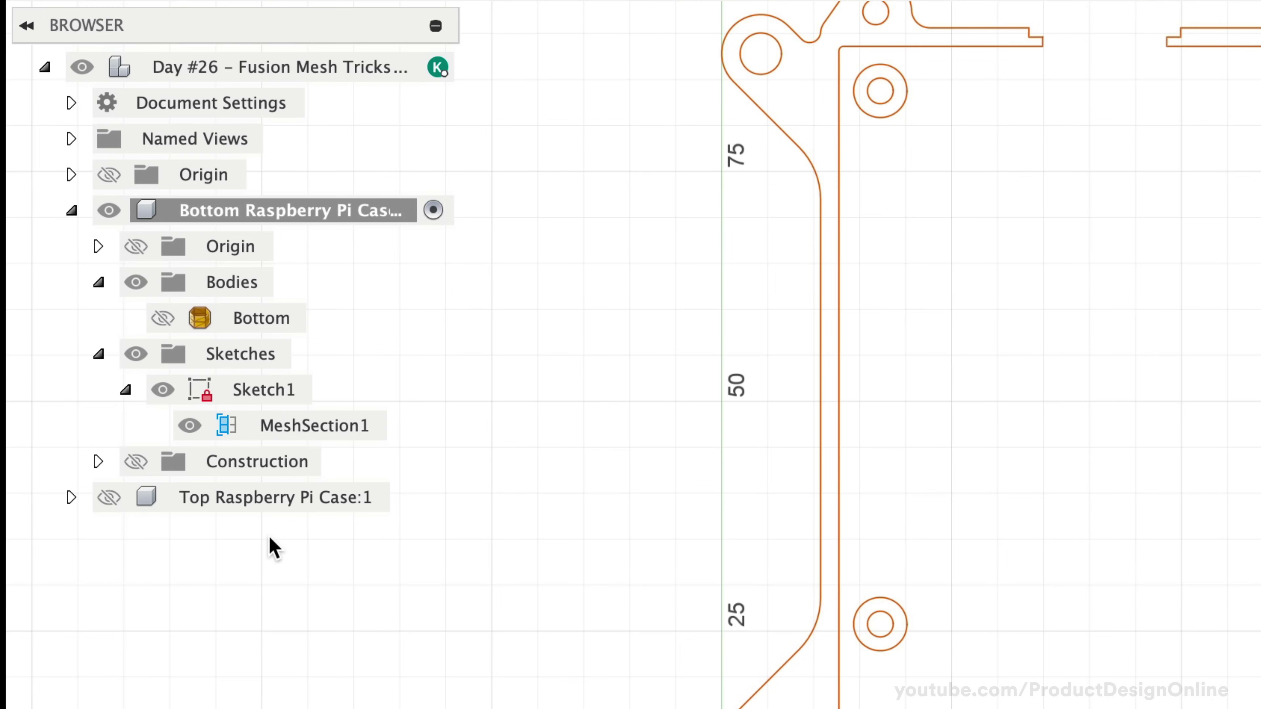
click(189, 426)
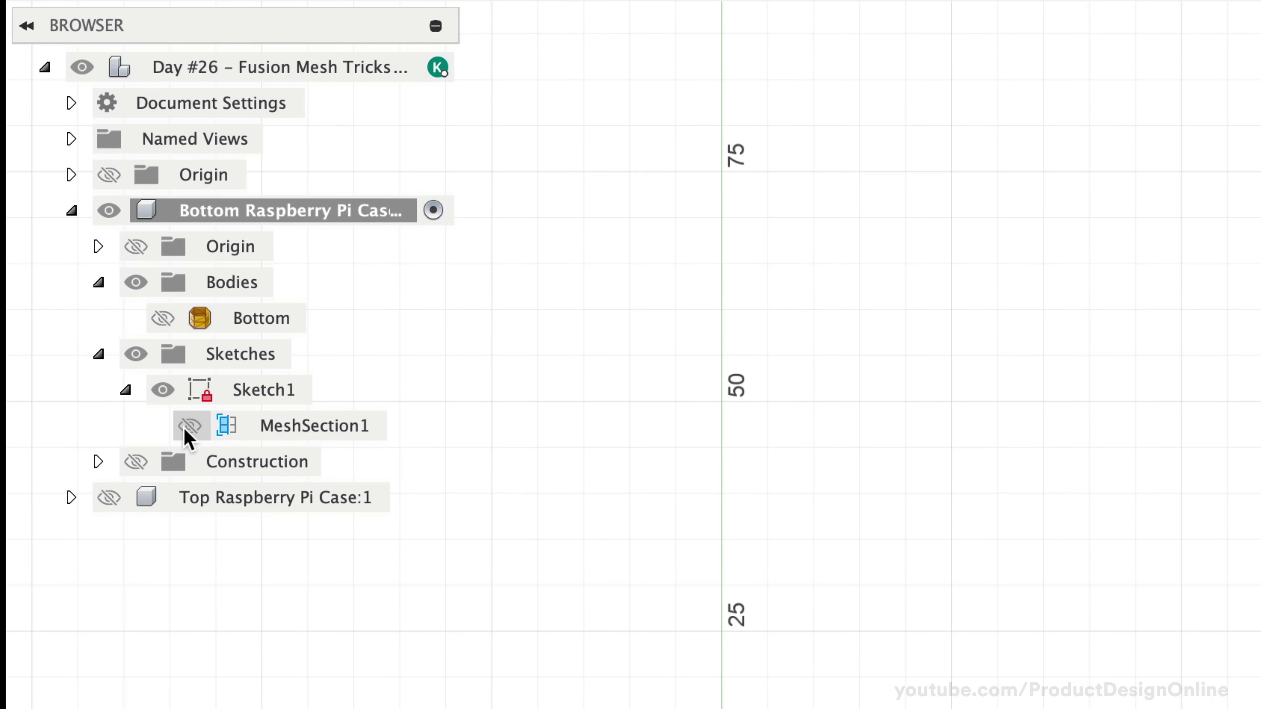
click(189, 425)
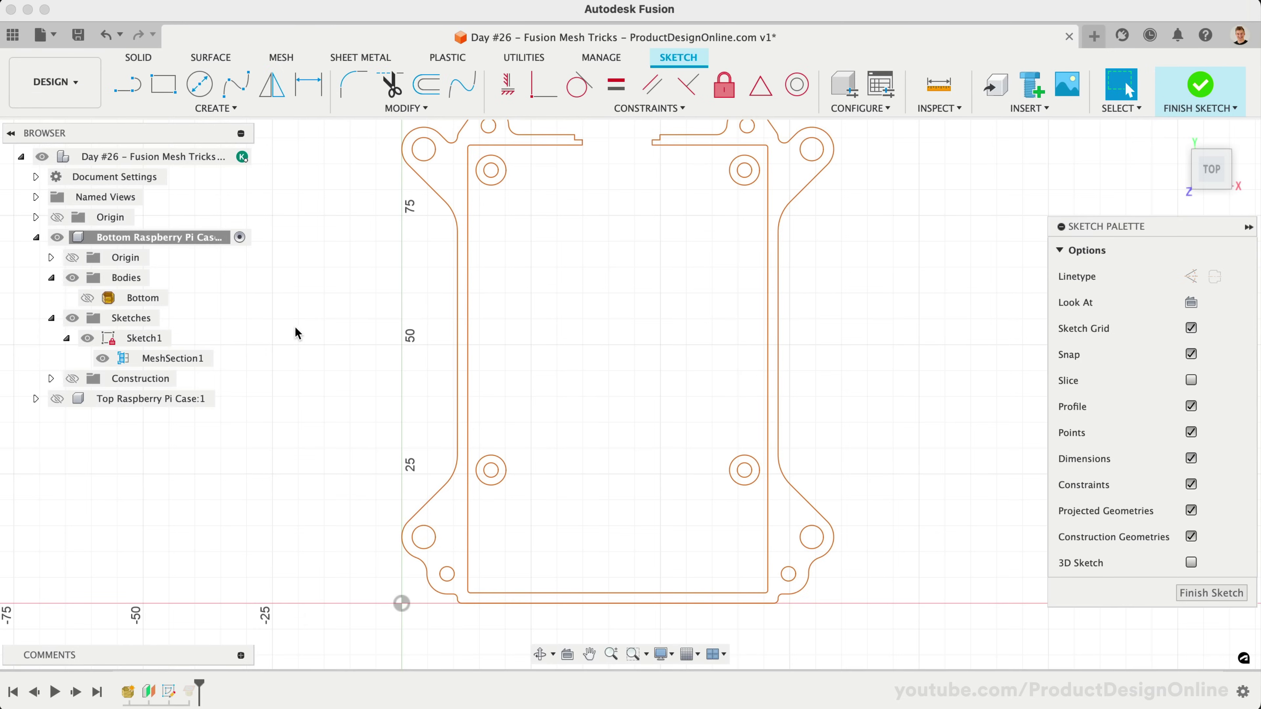
- Fit circles to all four corner mounting holes with Fit Curves to Mesh Section
click(225, 110)
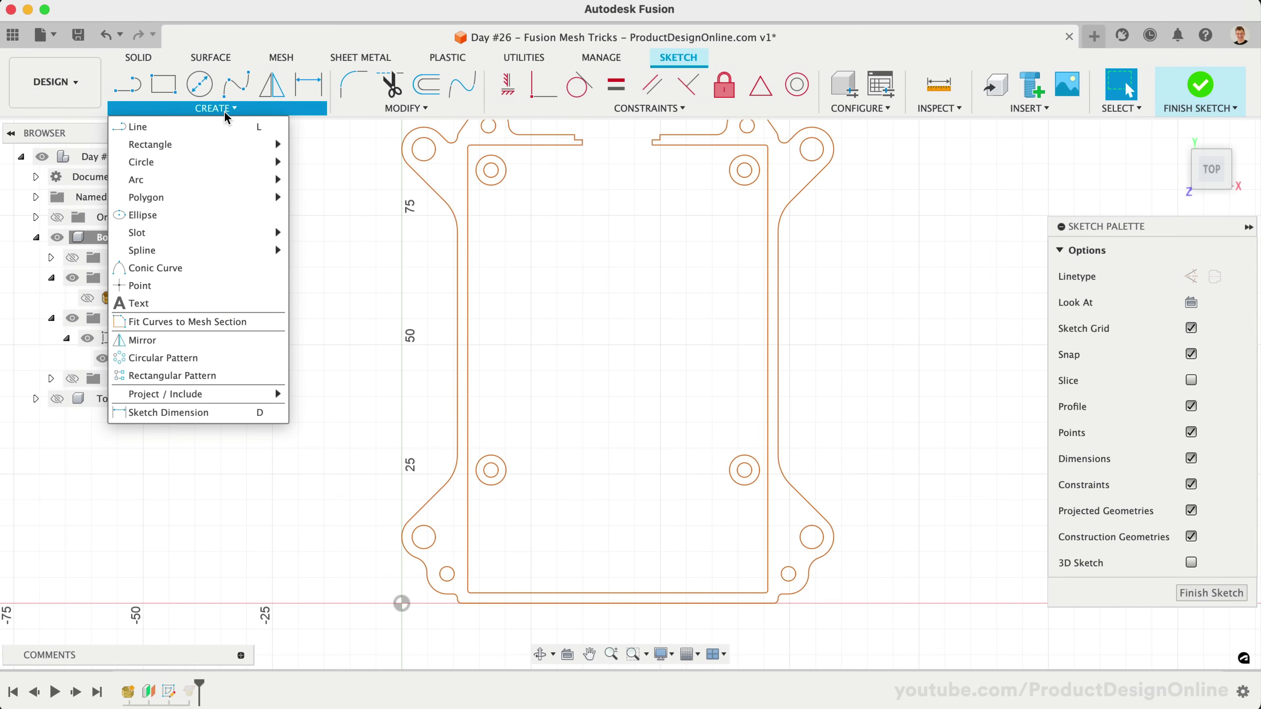
click(259, 322)
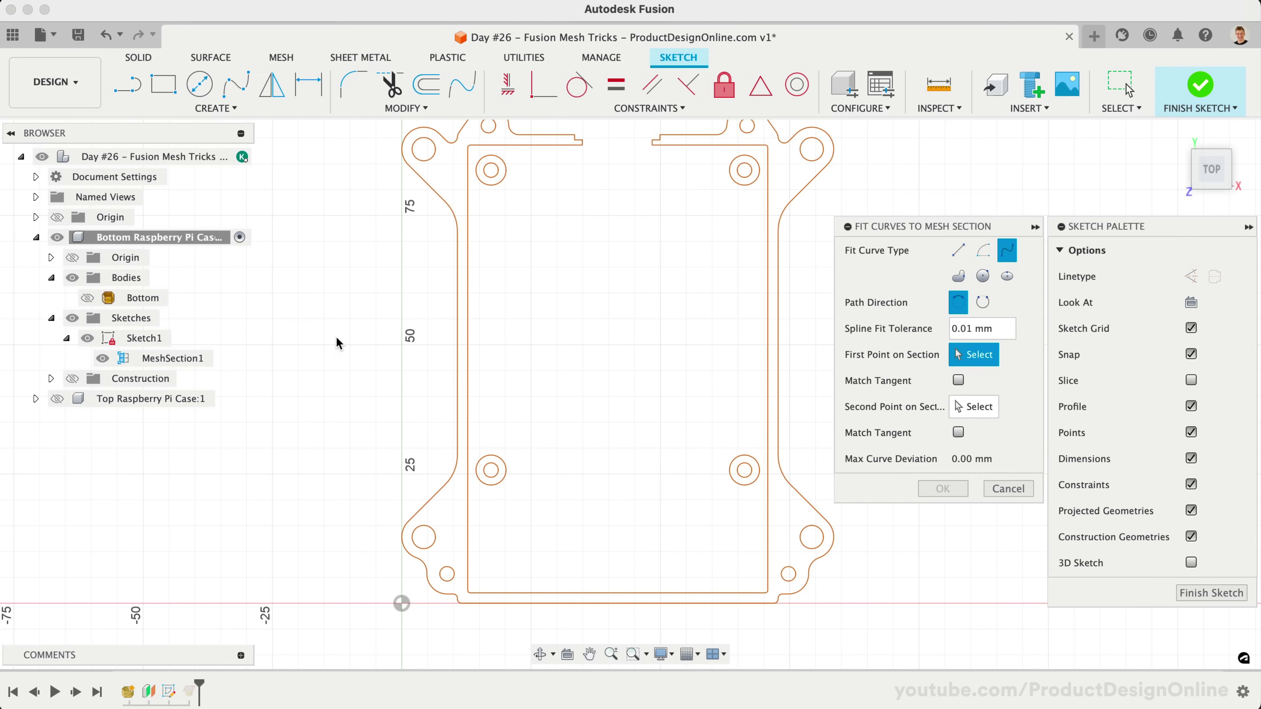
scroll(338, 342, right, 3)
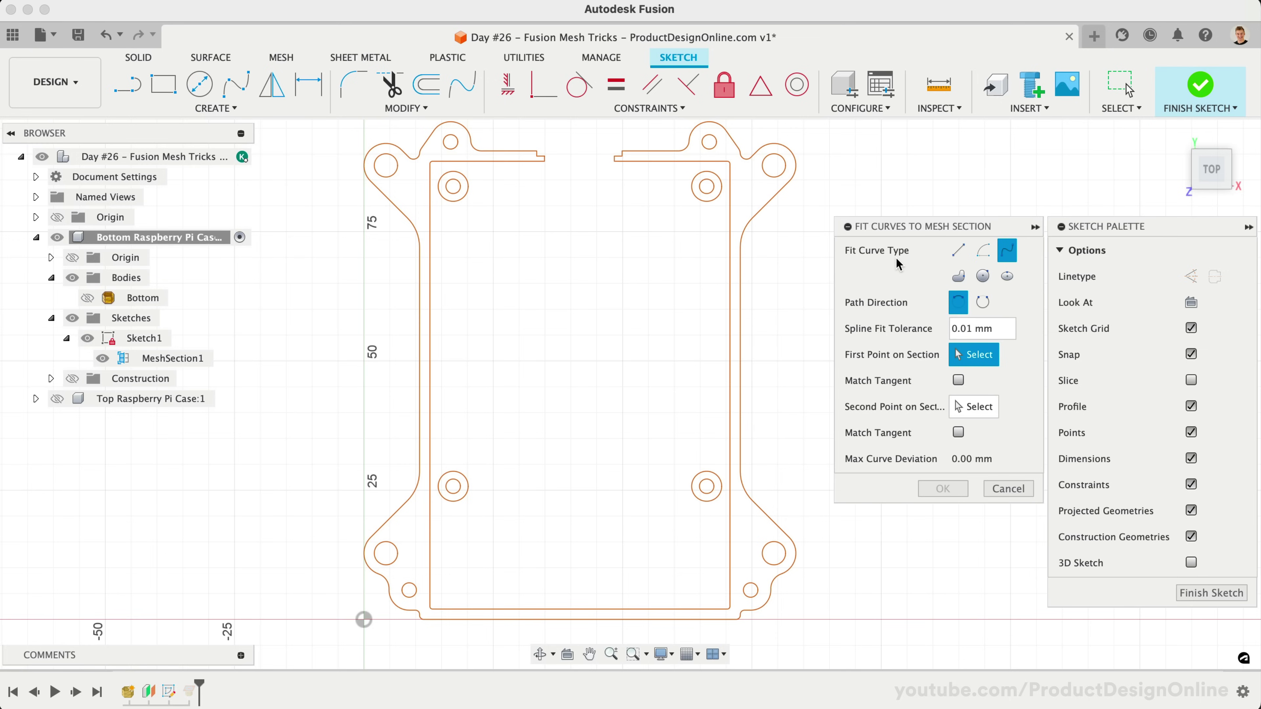
click(982, 277)
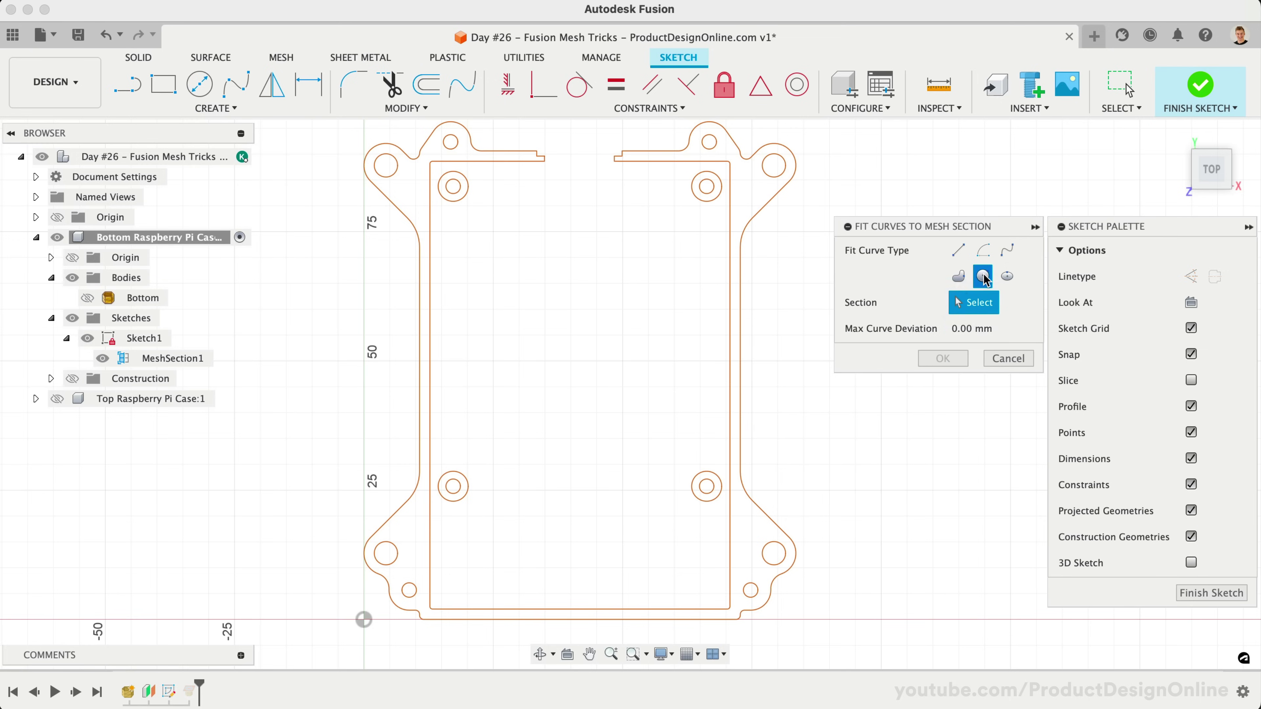
click(774, 167)
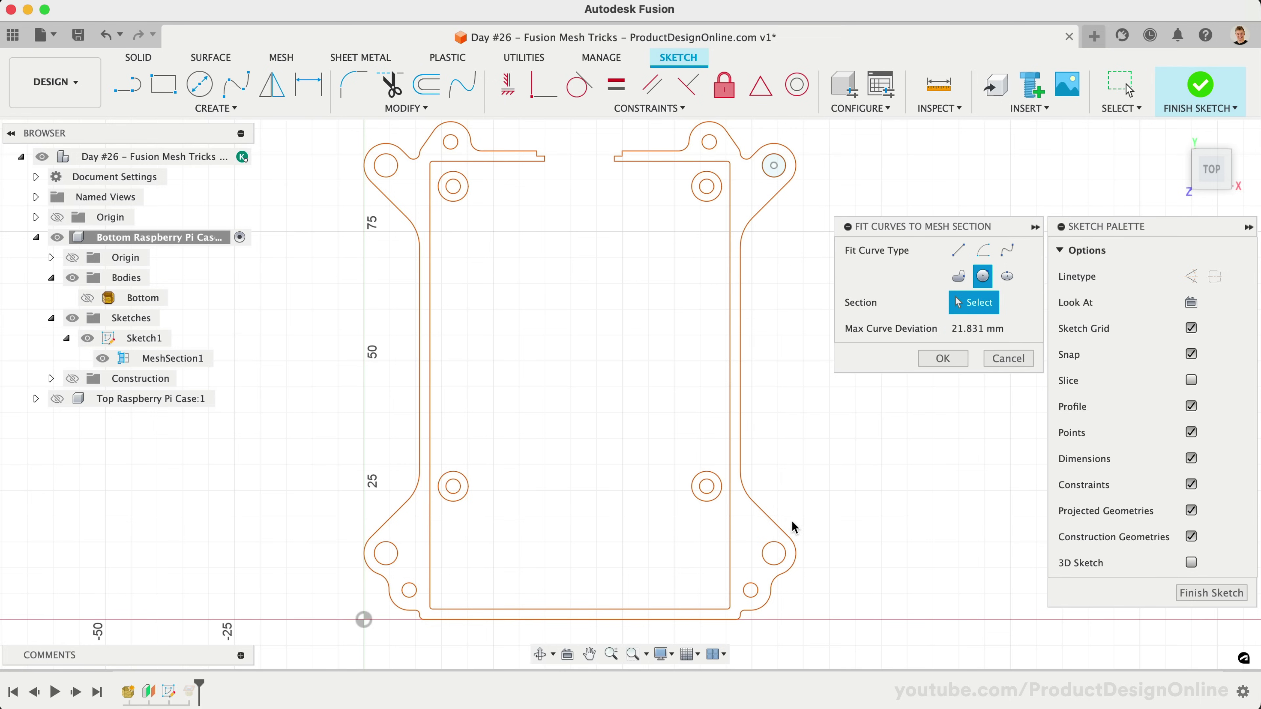
click(774, 553)
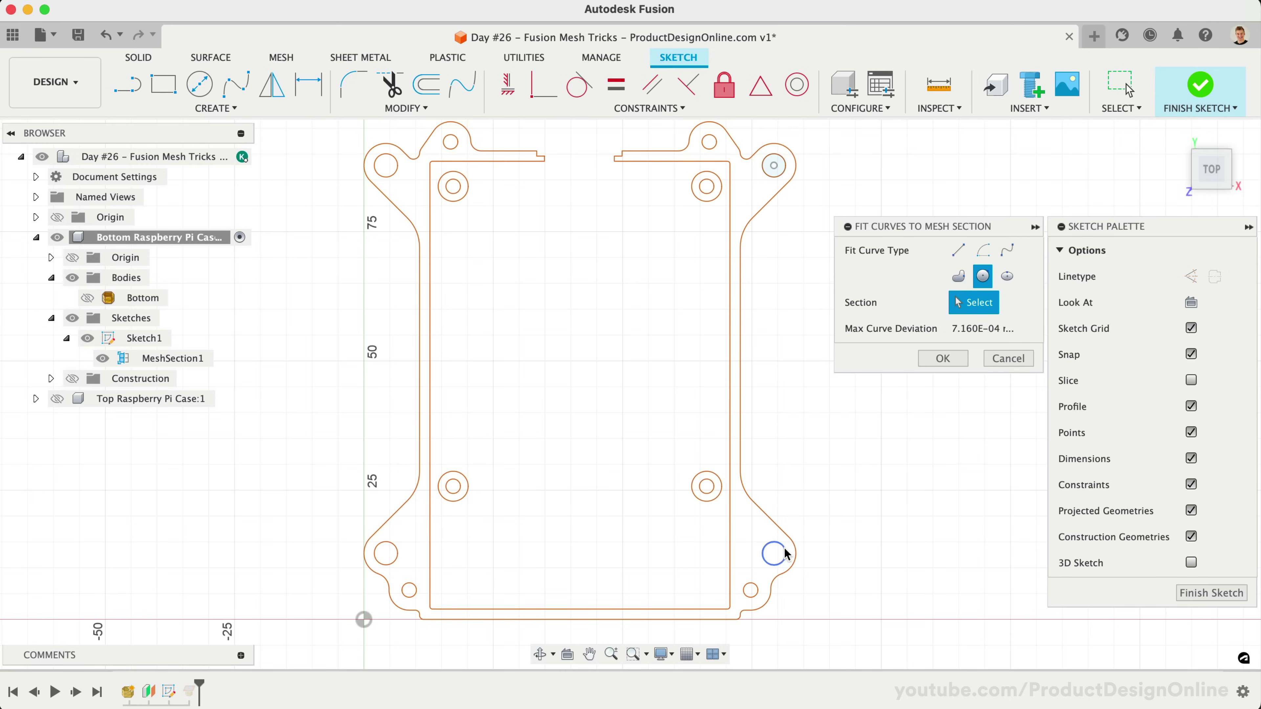
click(388, 552)
click(390, 160)
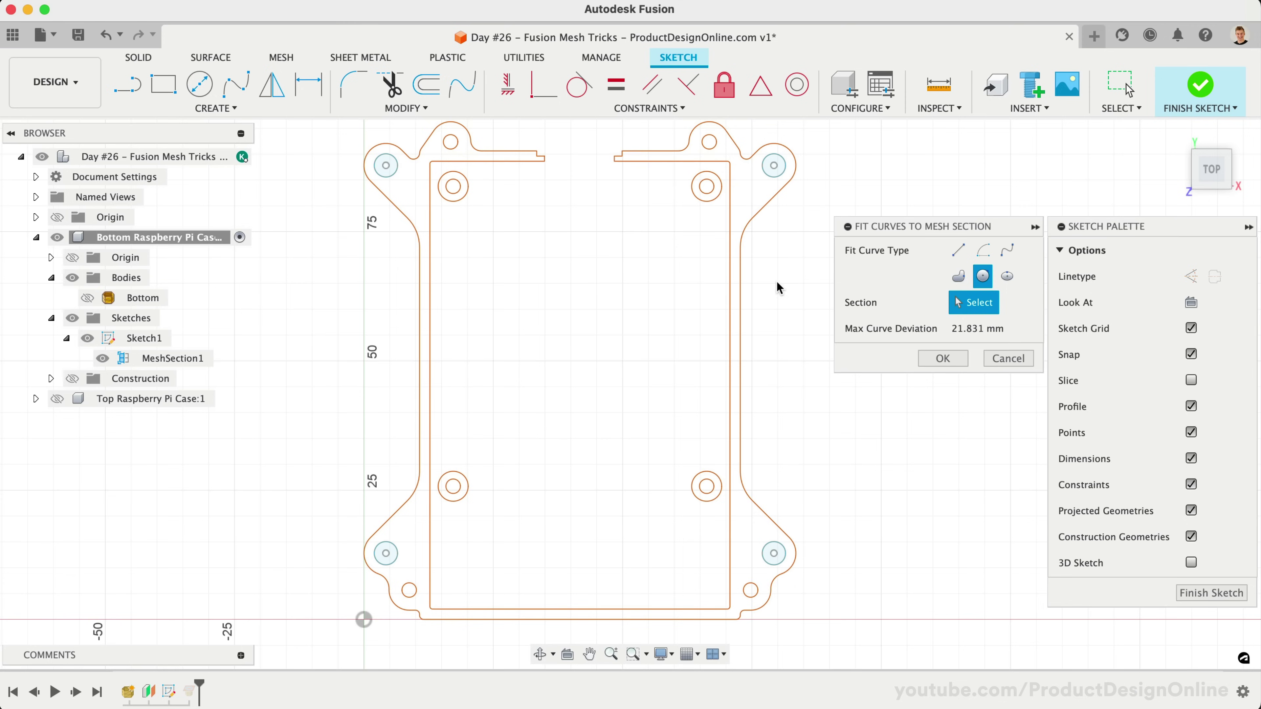
click(923, 363)
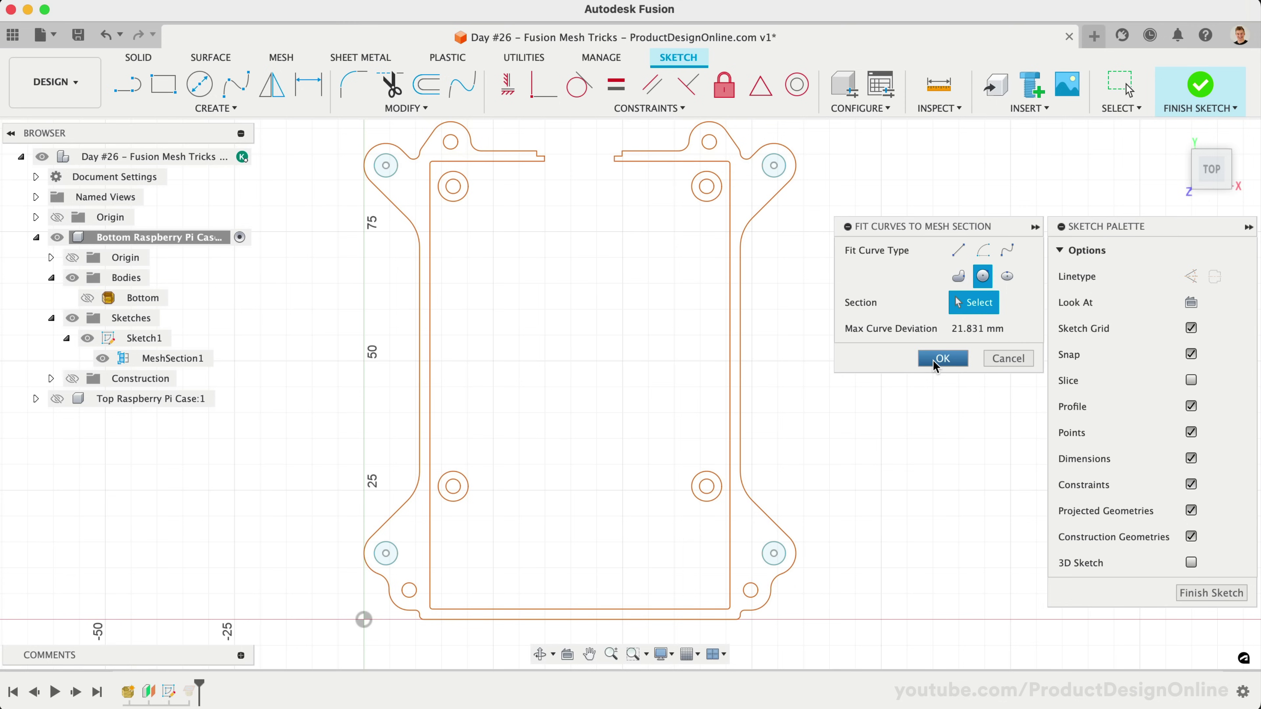
click(936, 365)
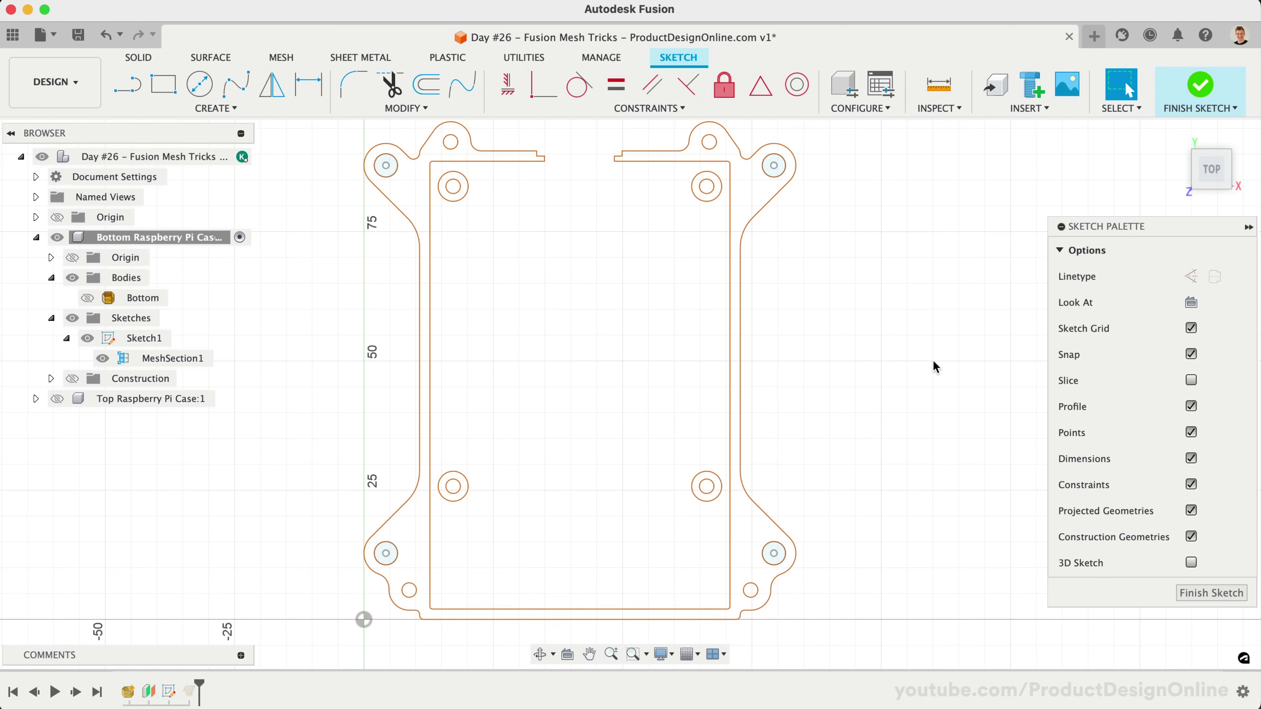
- Undo the accidental centre-point drag, then fix the corner-hole circles' centre points
drag(774, 553, 825, 538)
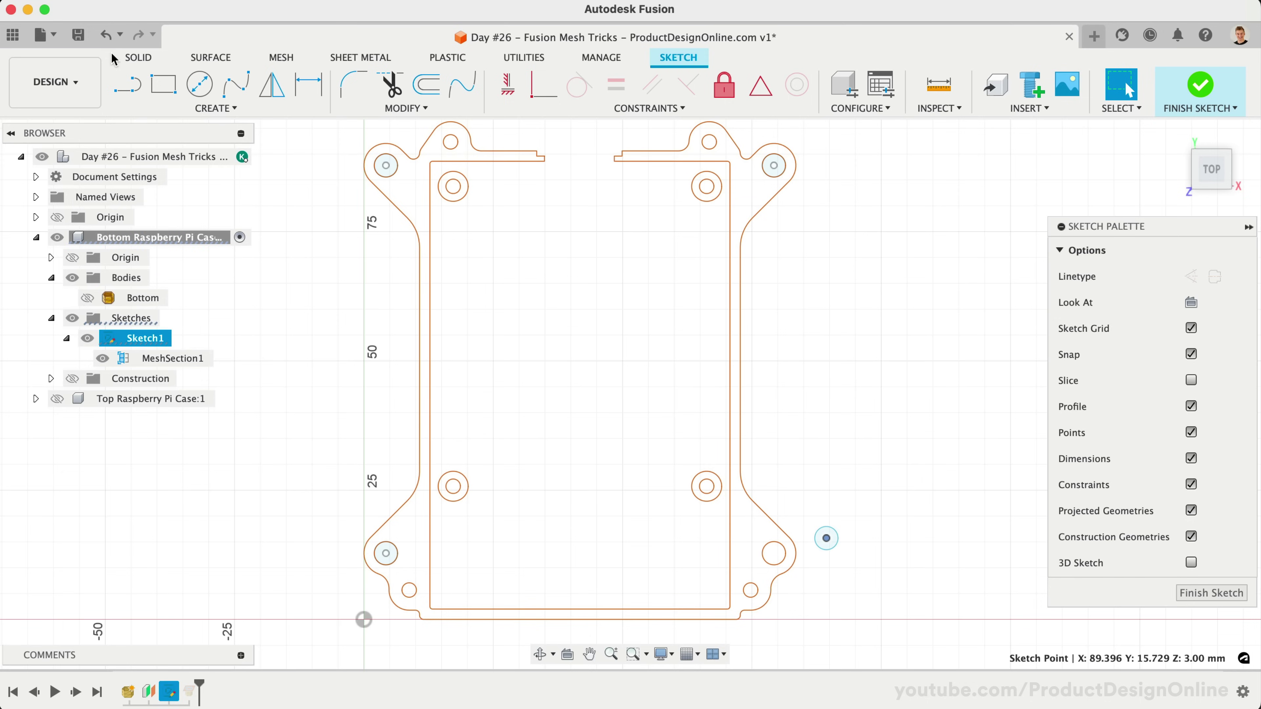
click(105, 34)
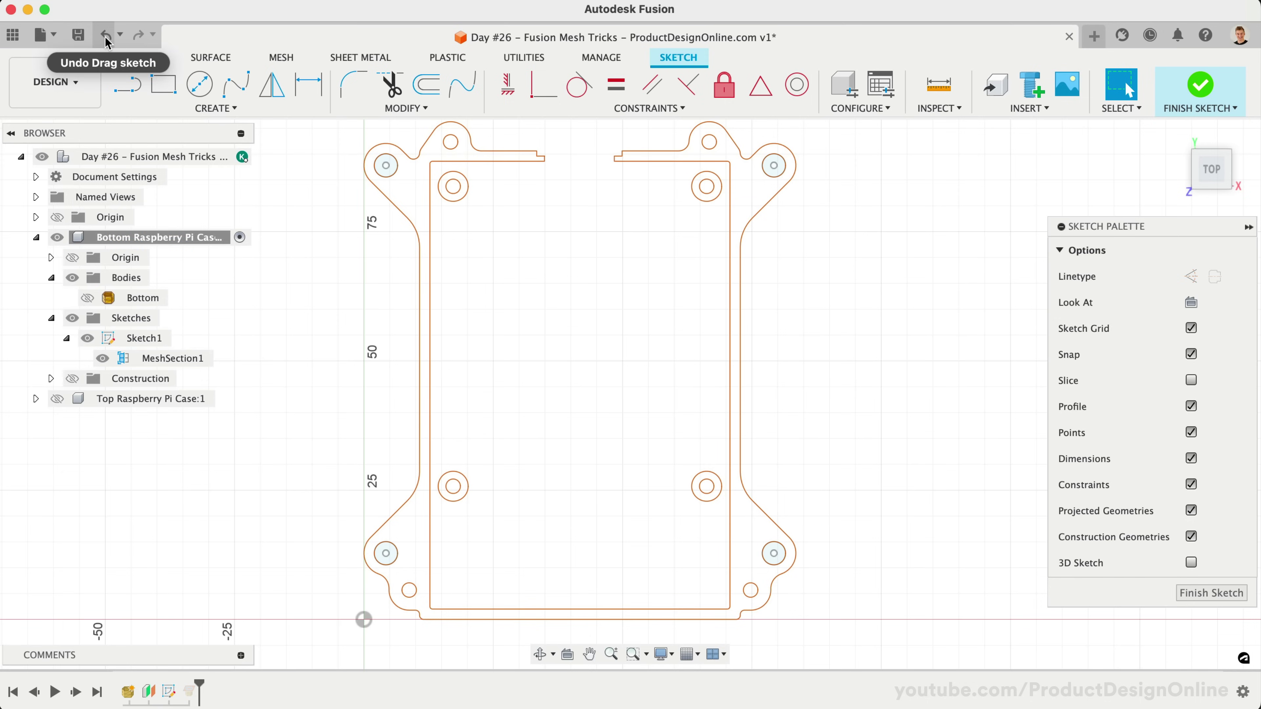
click(774, 553)
shift+click(774, 166)
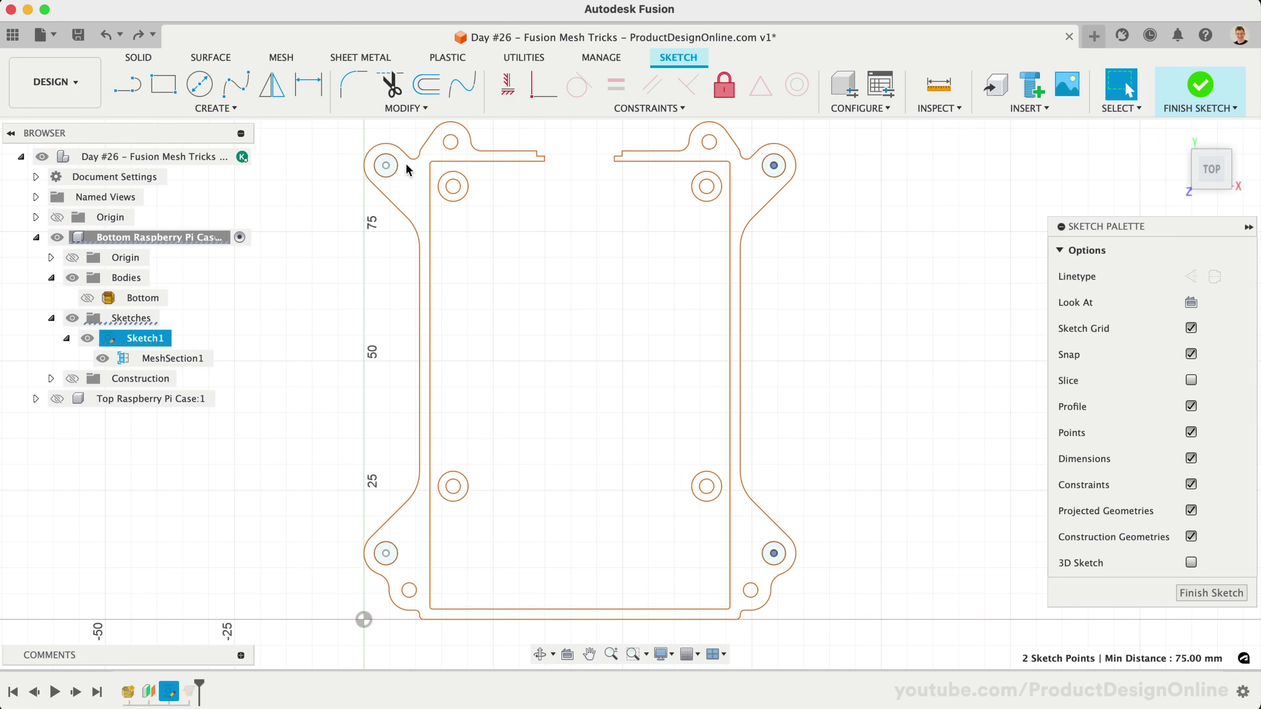
shift+click(387, 165)
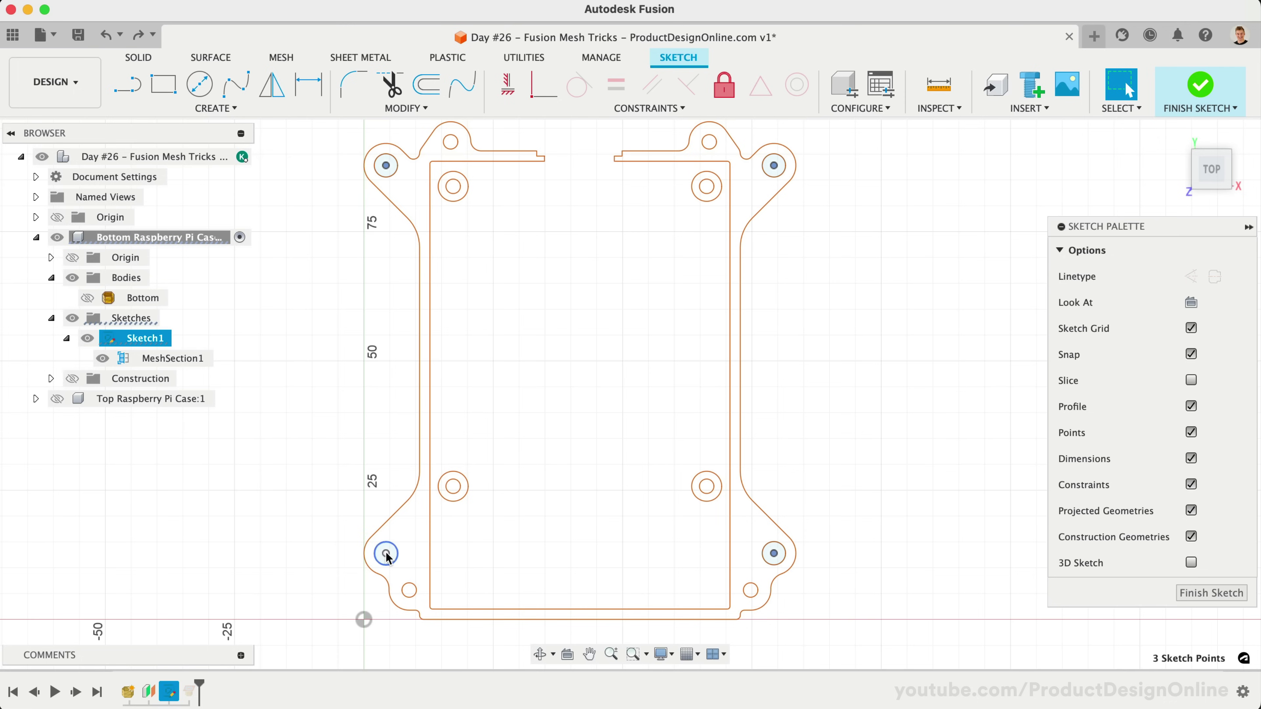
click(724, 85)
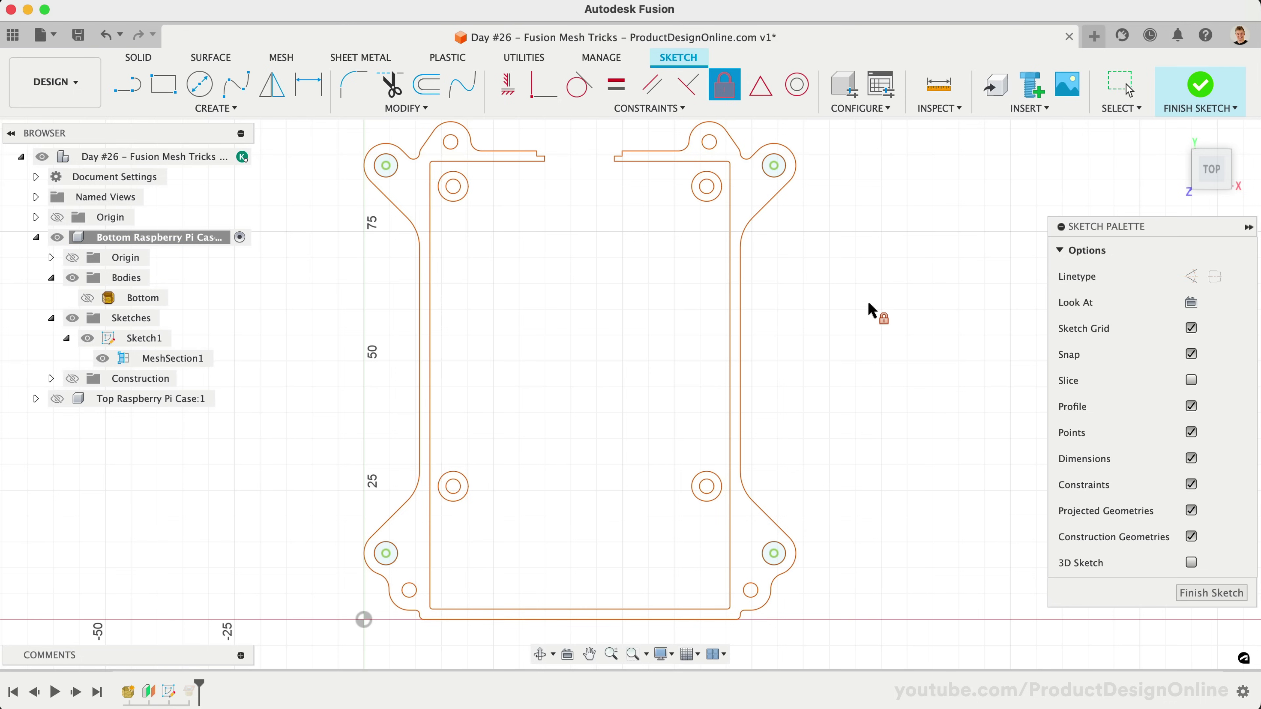
- Dimension the lower-right corner circle to a 3 mm diameter
key(d)
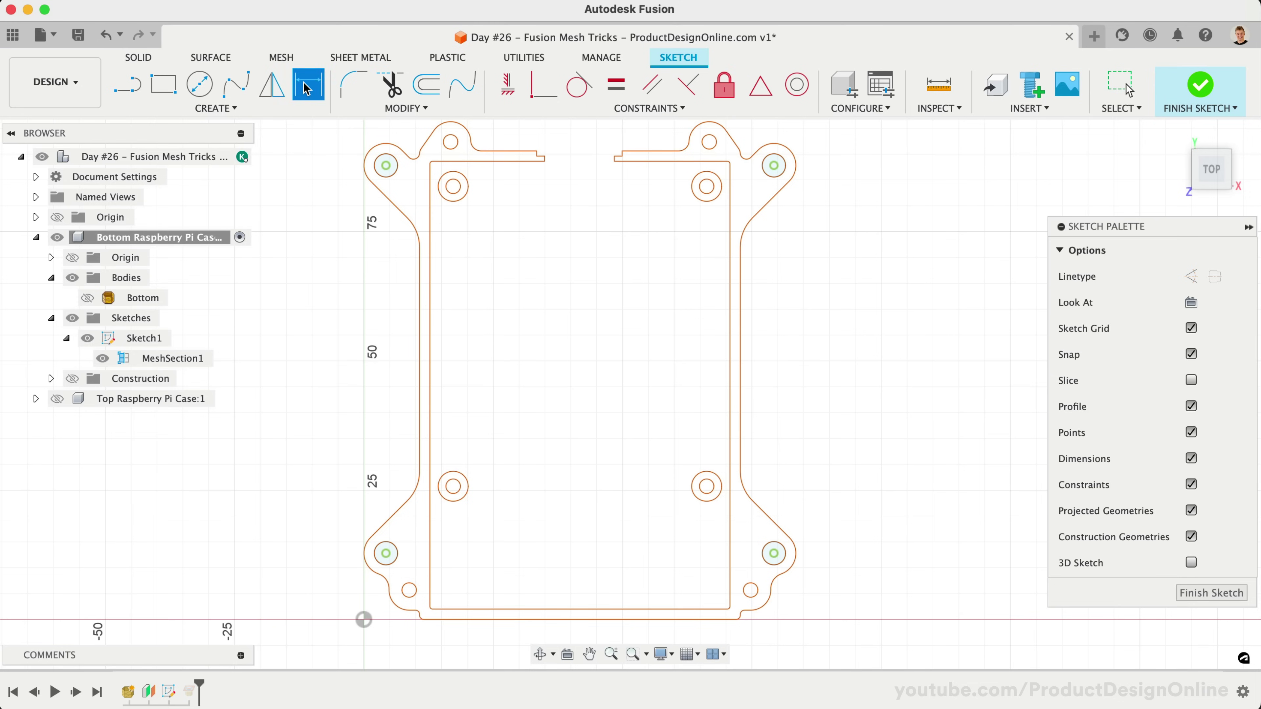
click(783, 565)
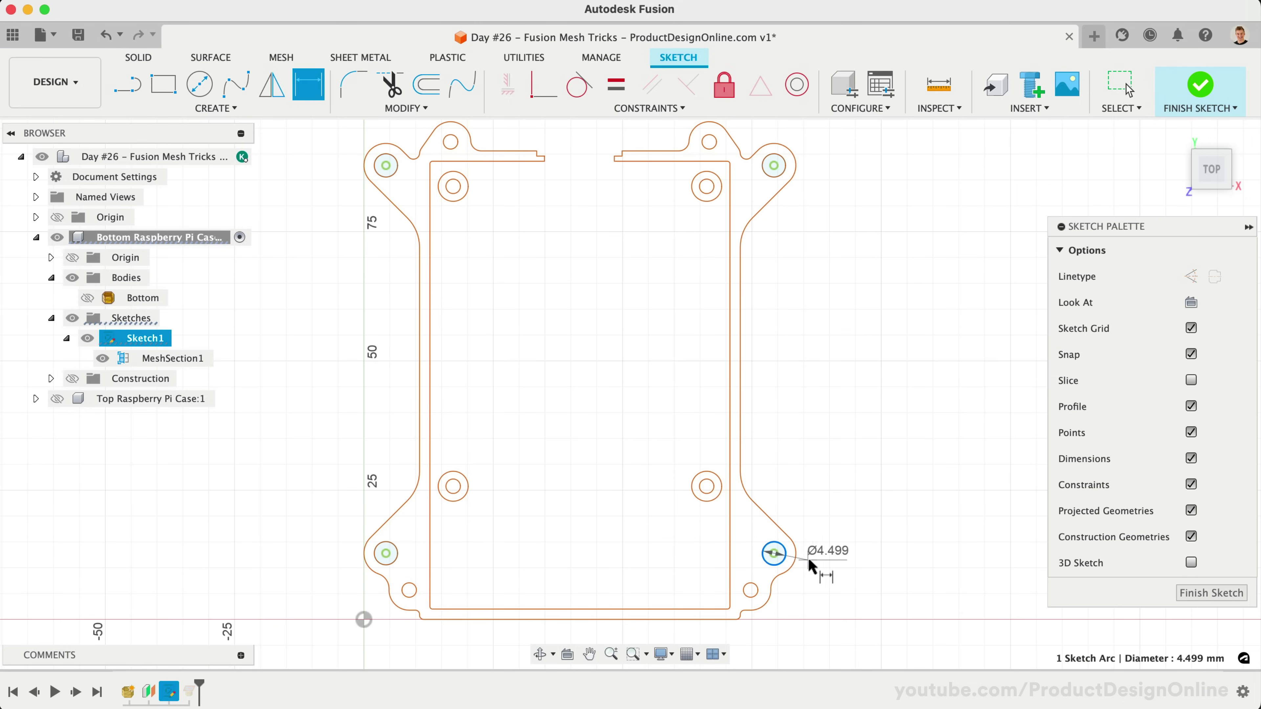
click(812, 563)
text(3)
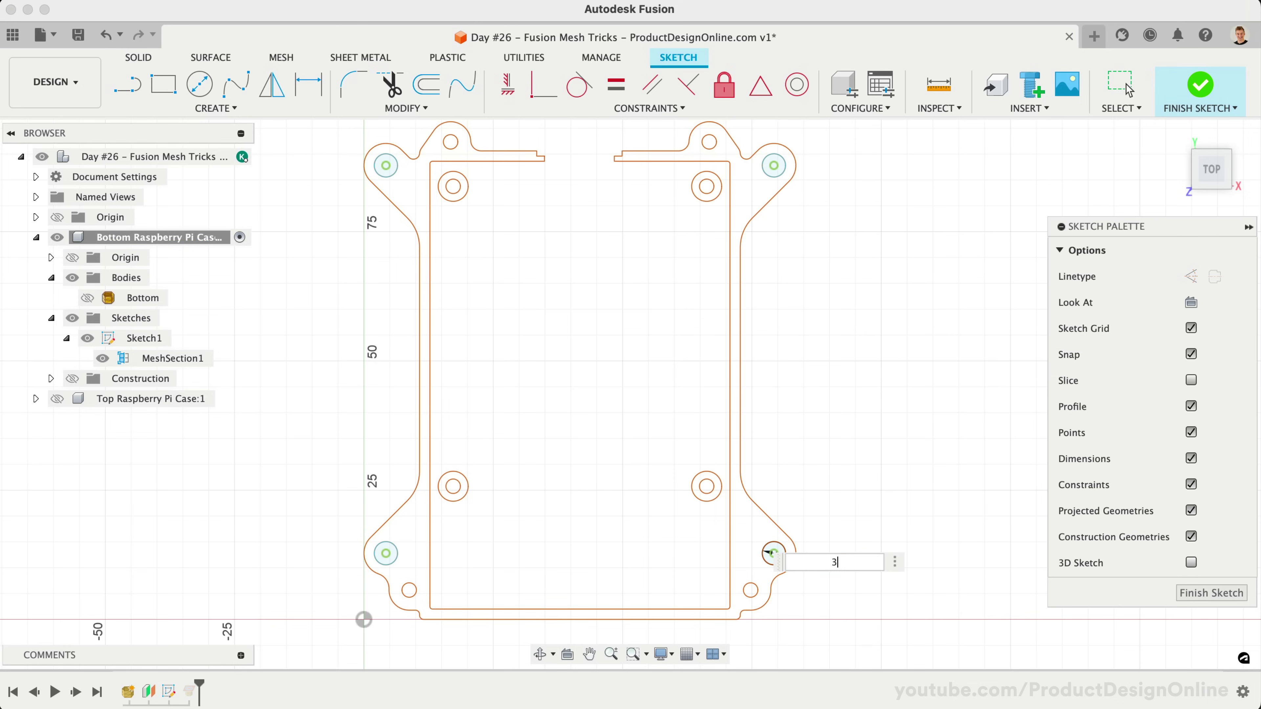
key(Return)
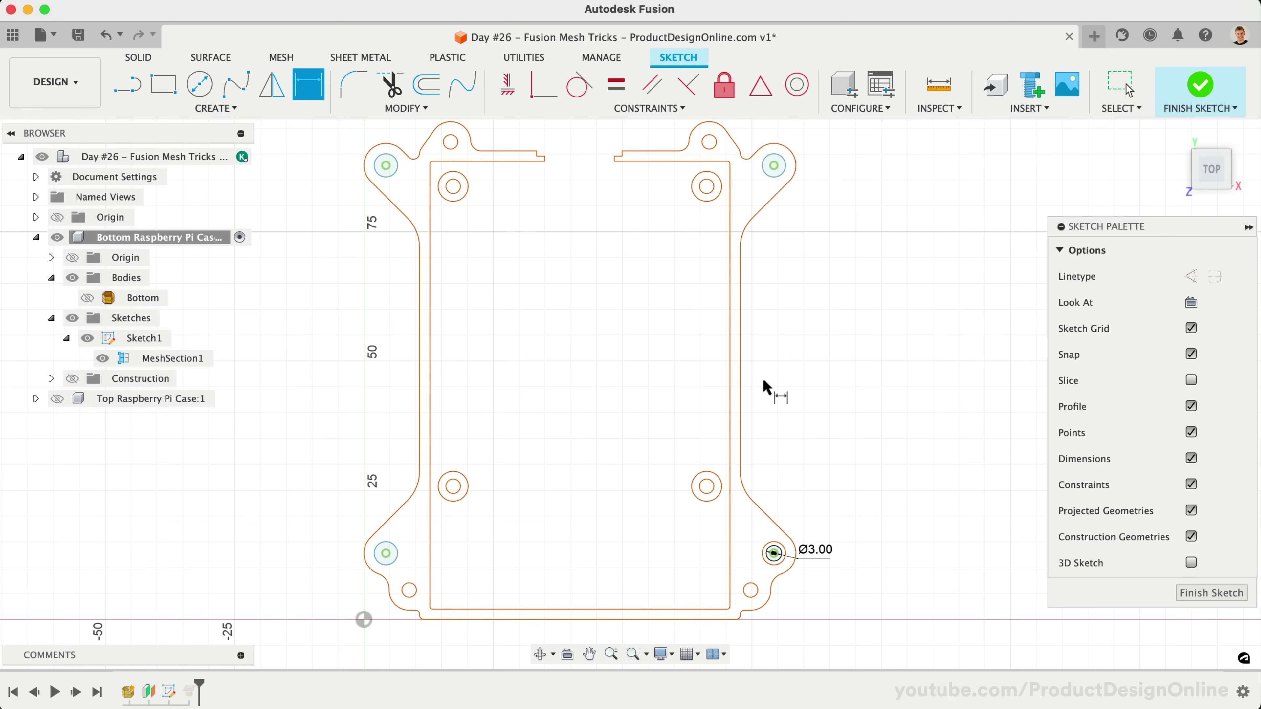
key(Escape)
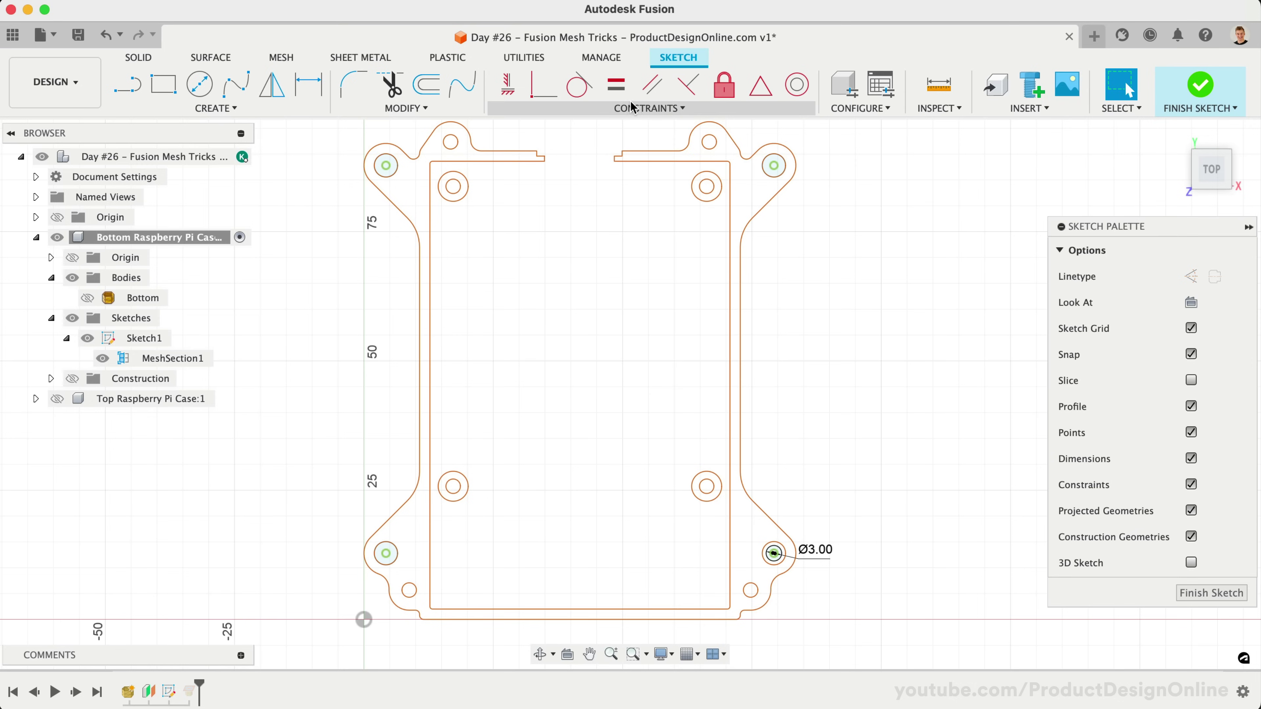
- Make the upper-right, upper-left and lower-left corner circles equal to the 3 mm circle
click(624, 94)
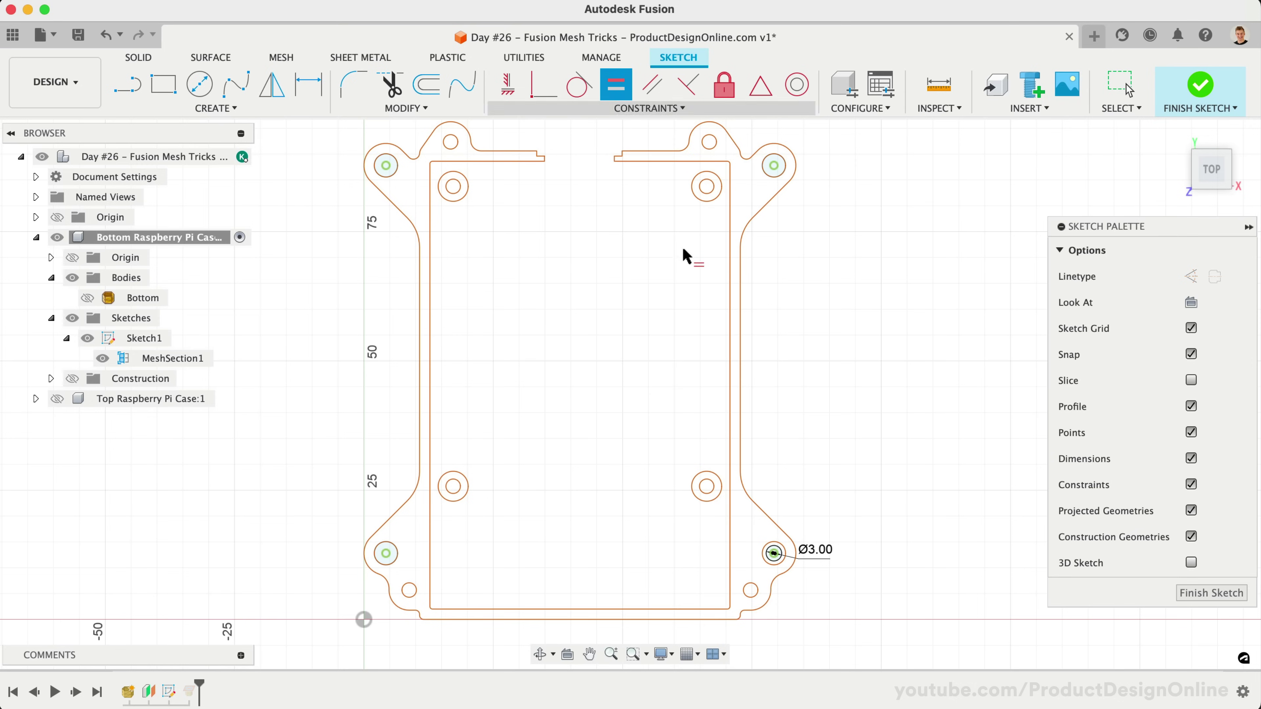
click(777, 549)
click(769, 175)
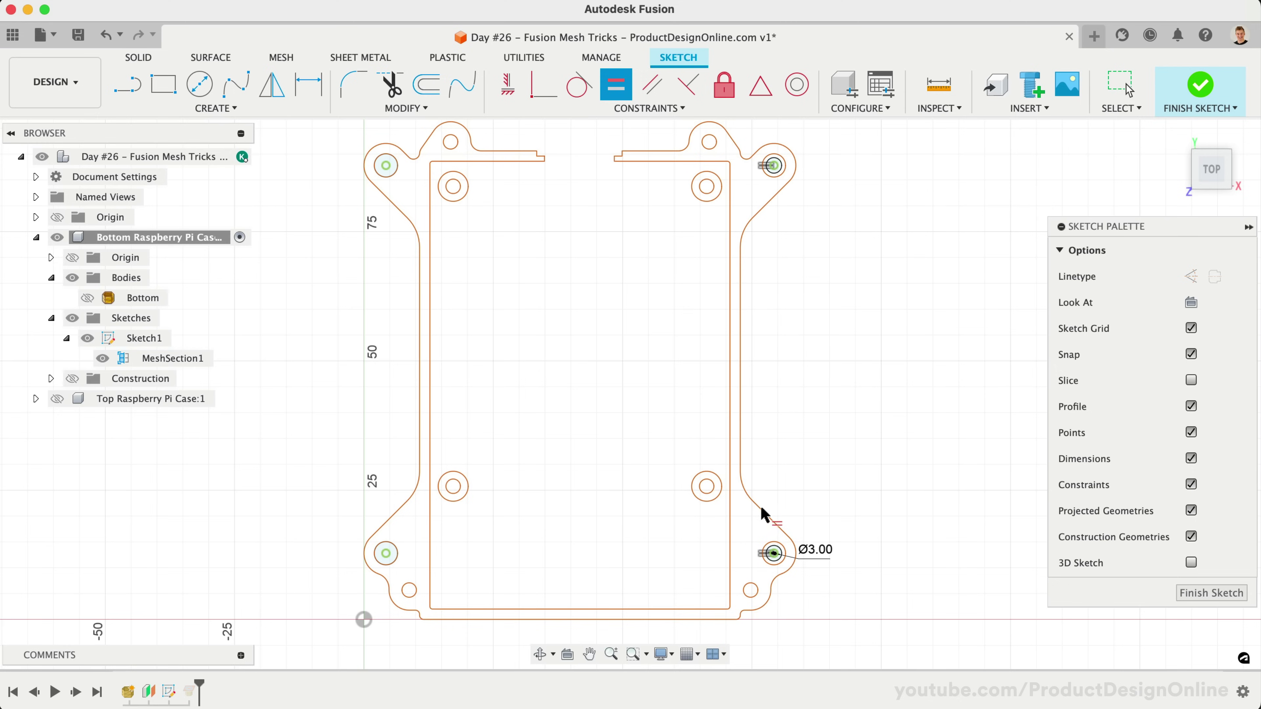
click(775, 551)
click(386, 164)
click(776, 553)
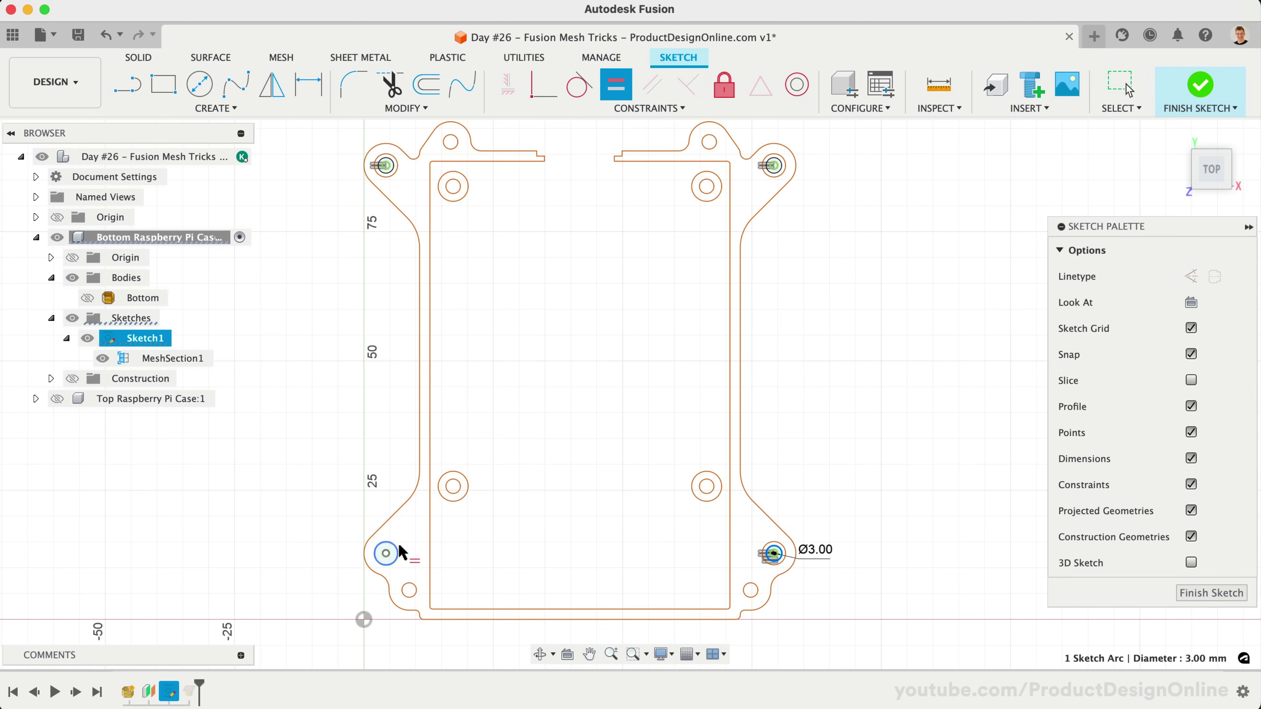
click(401, 552)
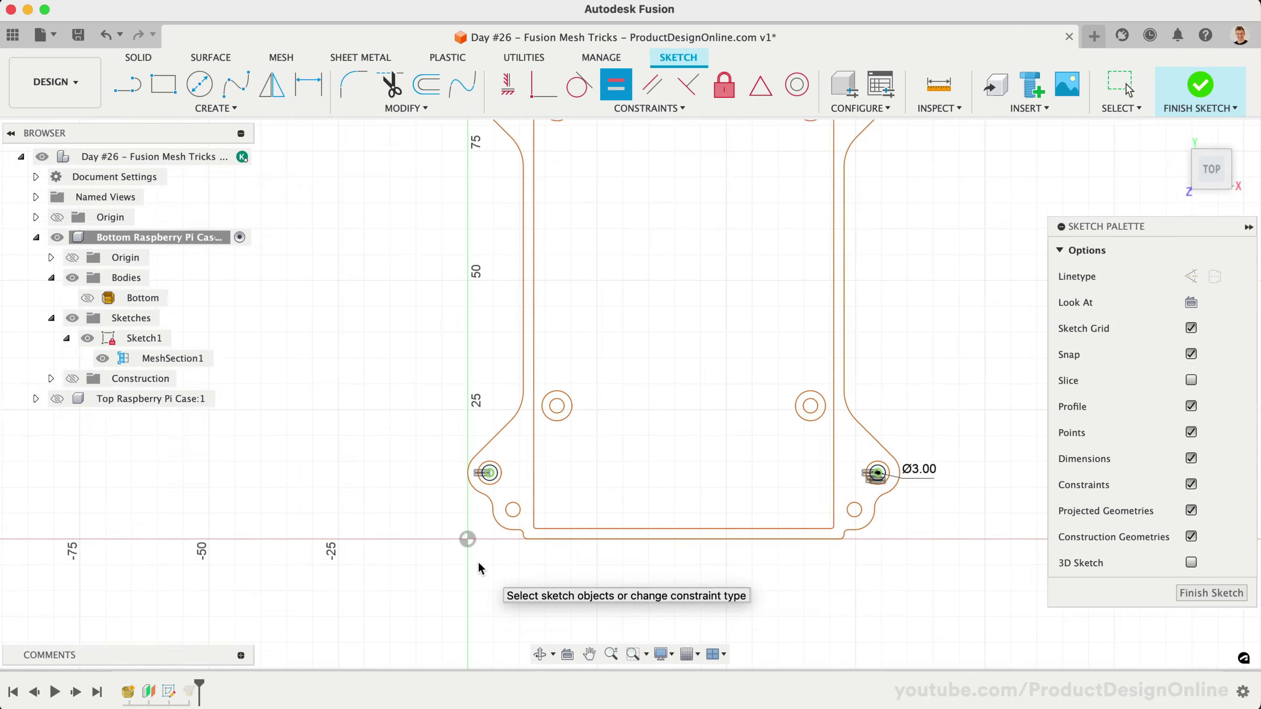
- Draw a 6 mm diameter circle centred on the lower-right corner hole
scroll(480, 567, up, 5)
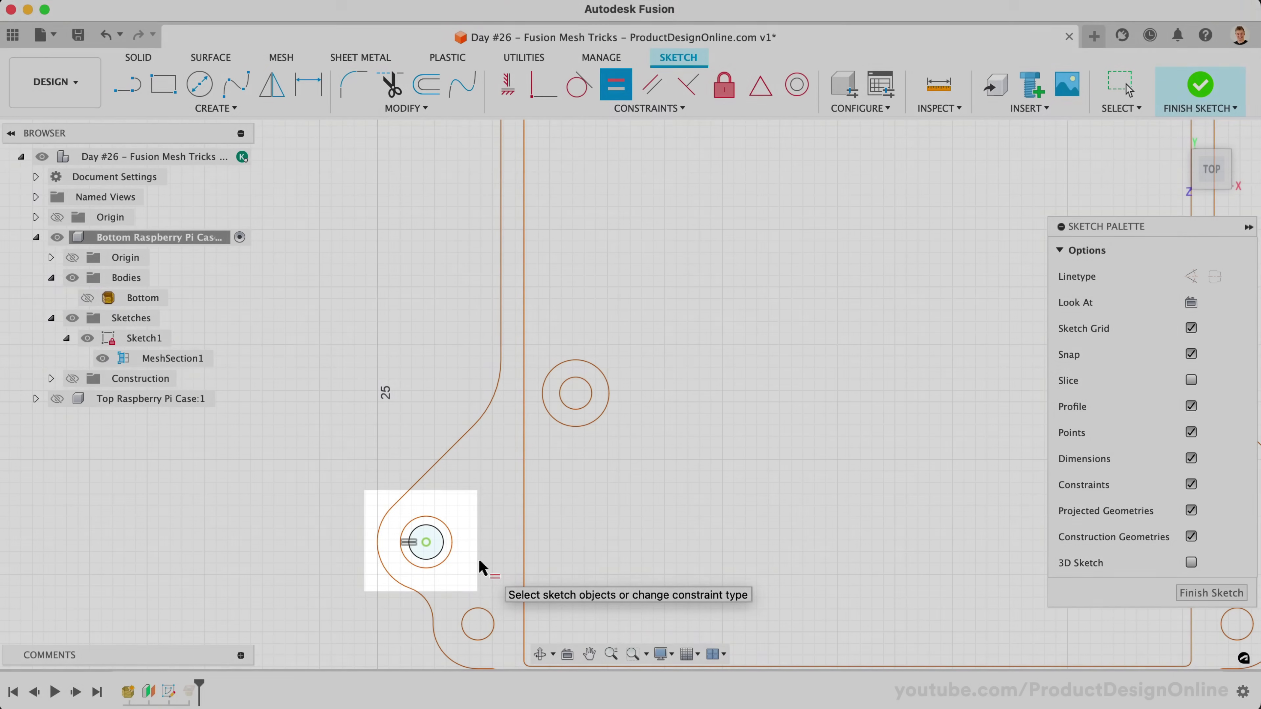
key(Escape)
scroll(480, 567, right, 3)
scroll(480, 567, down, 5)
scroll(480, 568, right, 10)
scroll(480, 568, up, 5)
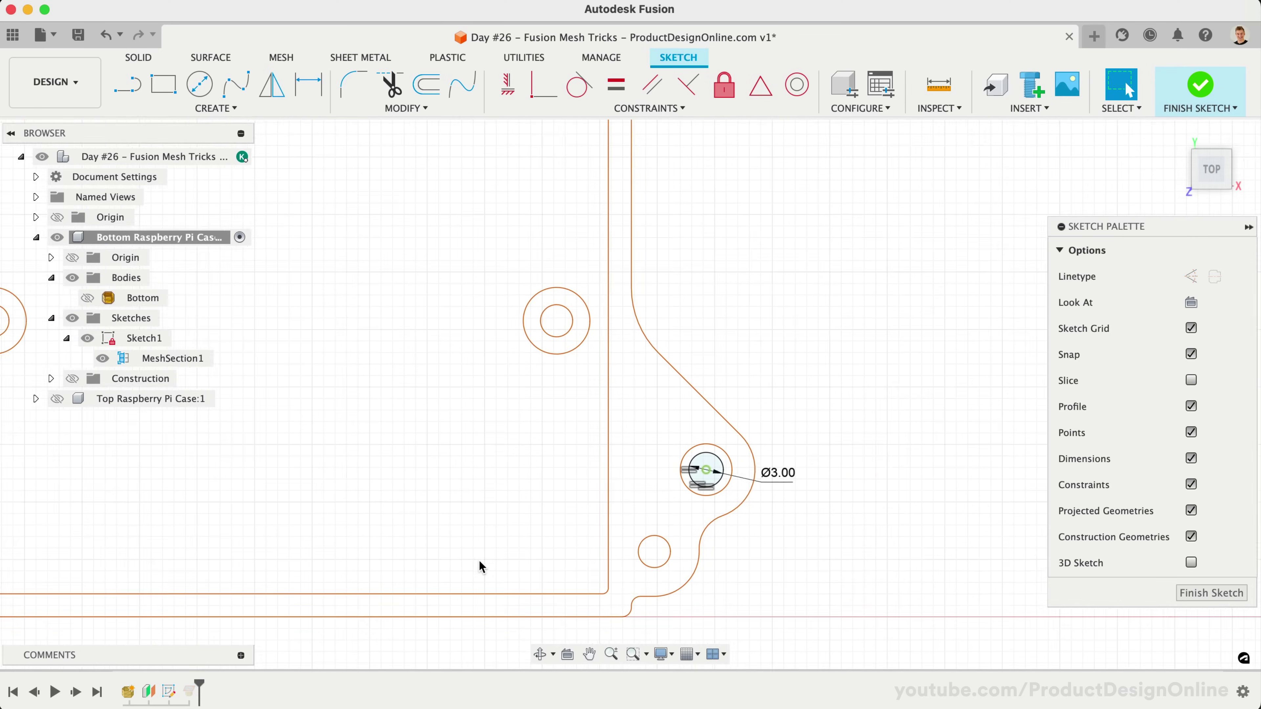
click(199, 84)
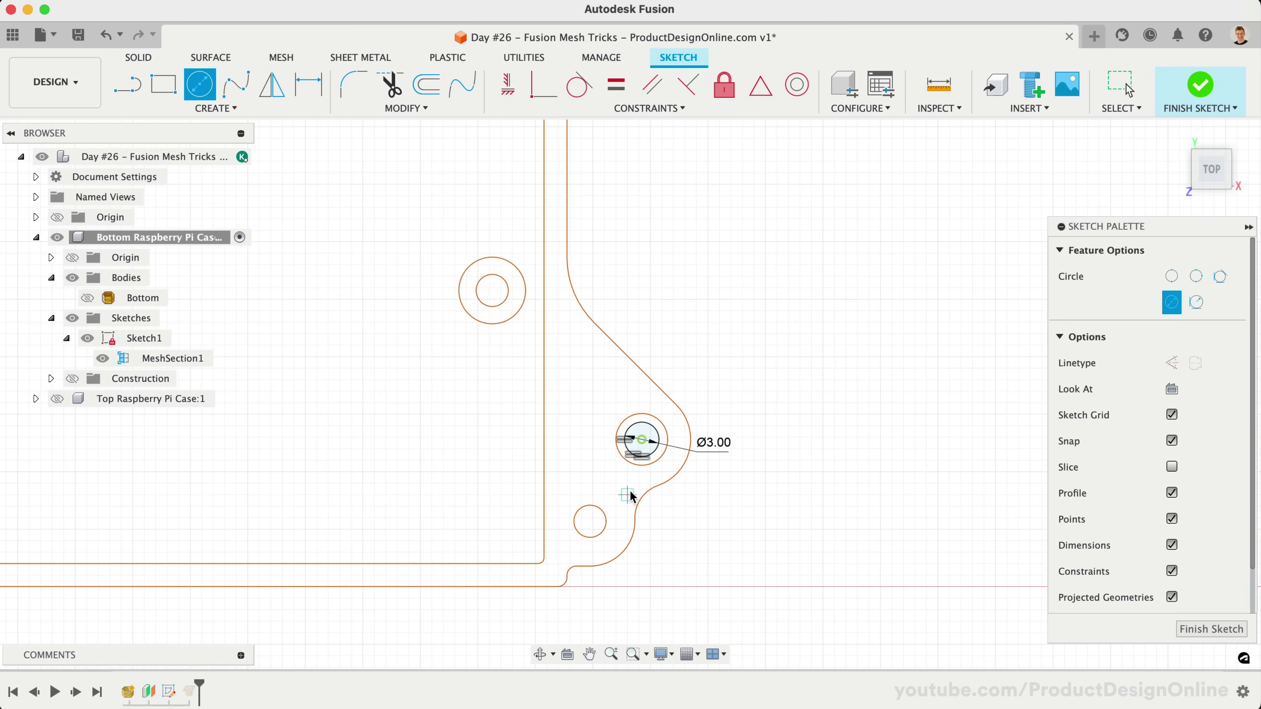
click(642, 440)
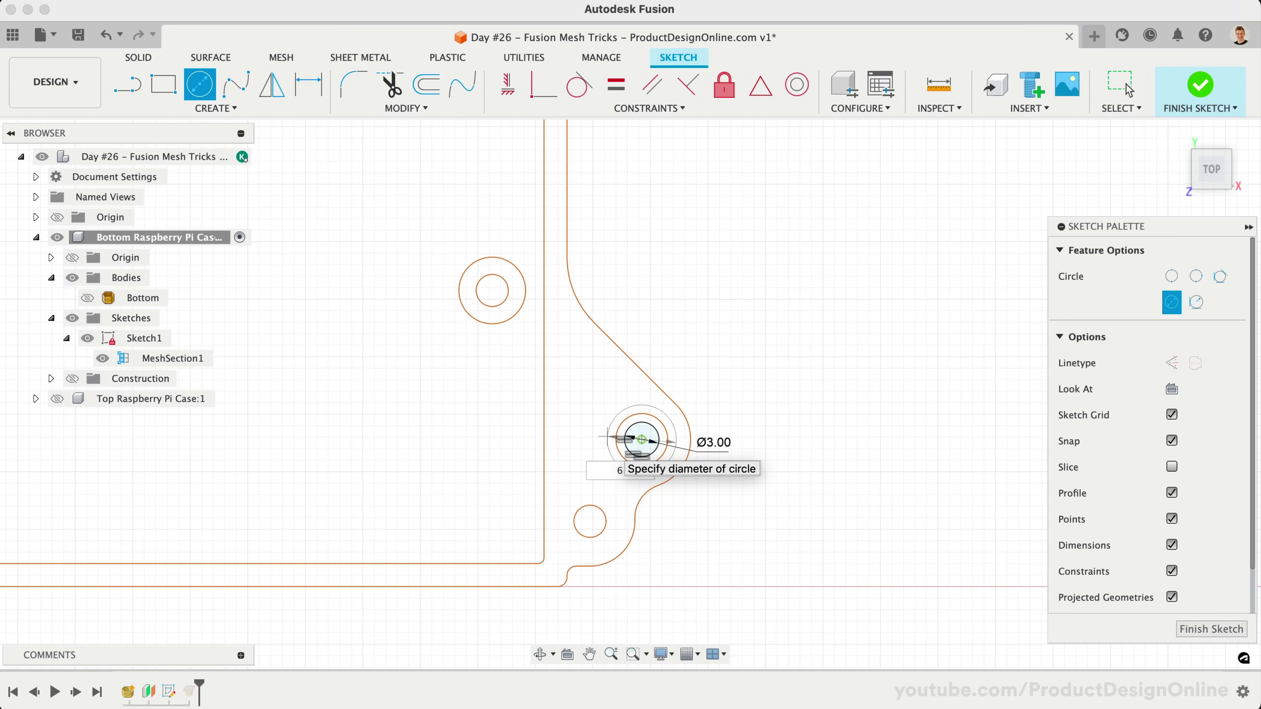
text(6)
key(Return)
- Draw centred circles around the lower-left, upper-left and upper-right corner holes
click(1129, 90)
scroll(601, 436, down, 6)
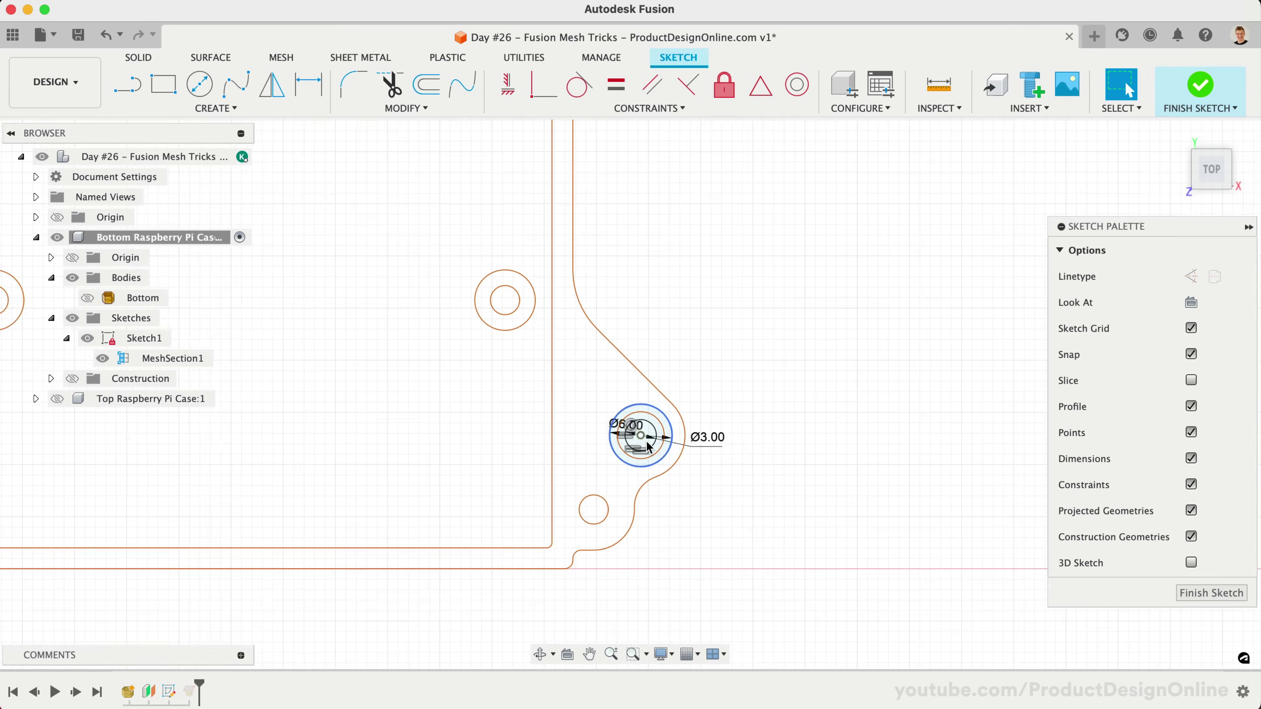
scroll(463, 482, up, 5)
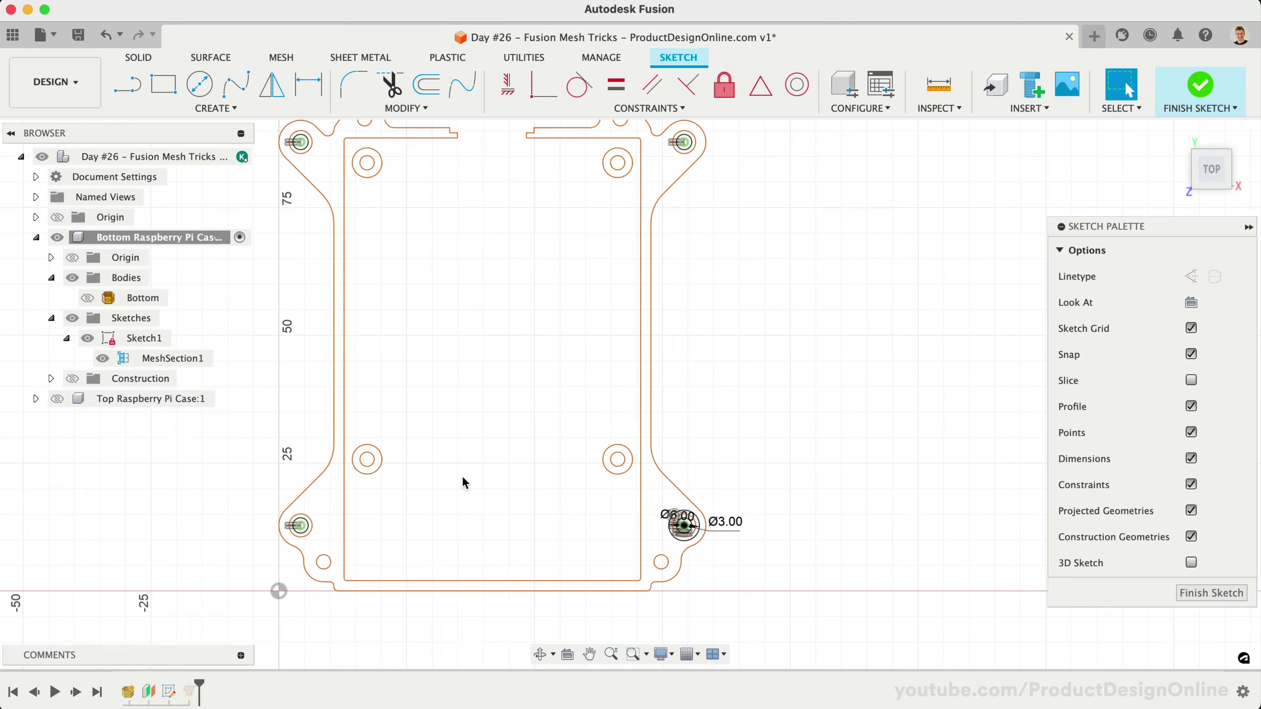
key(c)
click(231, 554)
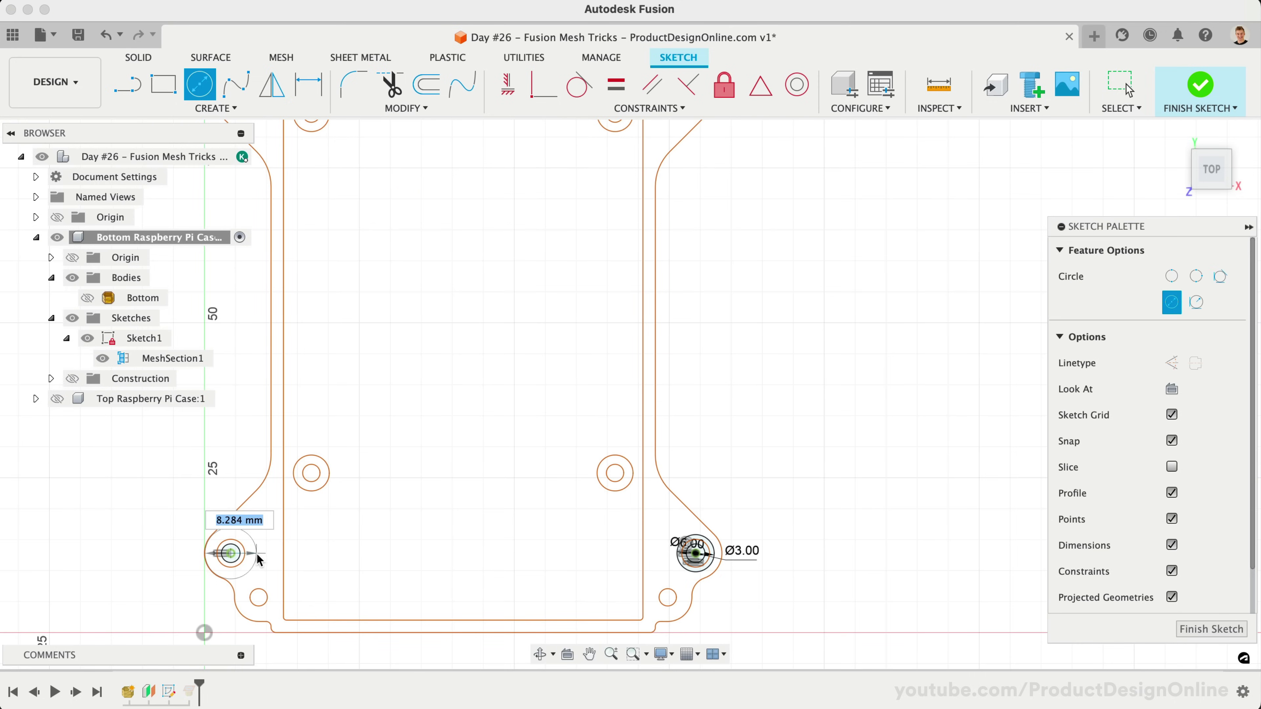
click(266, 556)
scroll(268, 558, up, 3)
scroll(270, 560, up, 2)
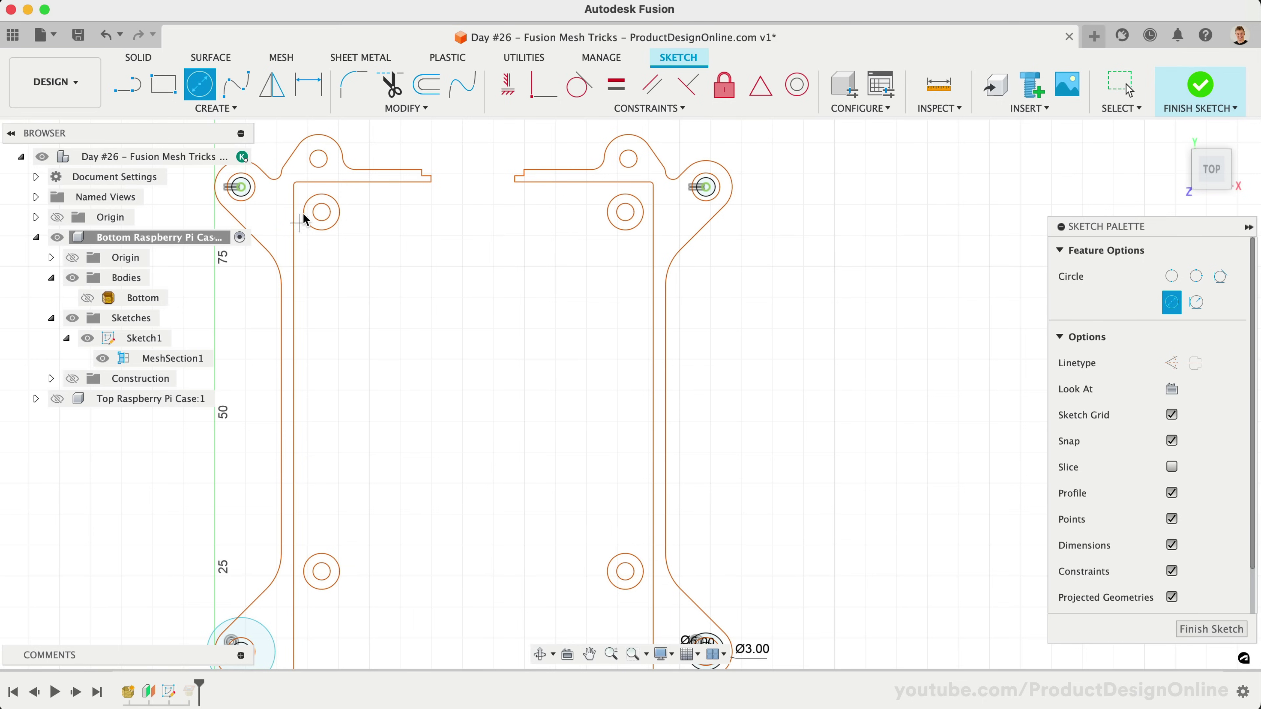
click(241, 187)
click(263, 208)
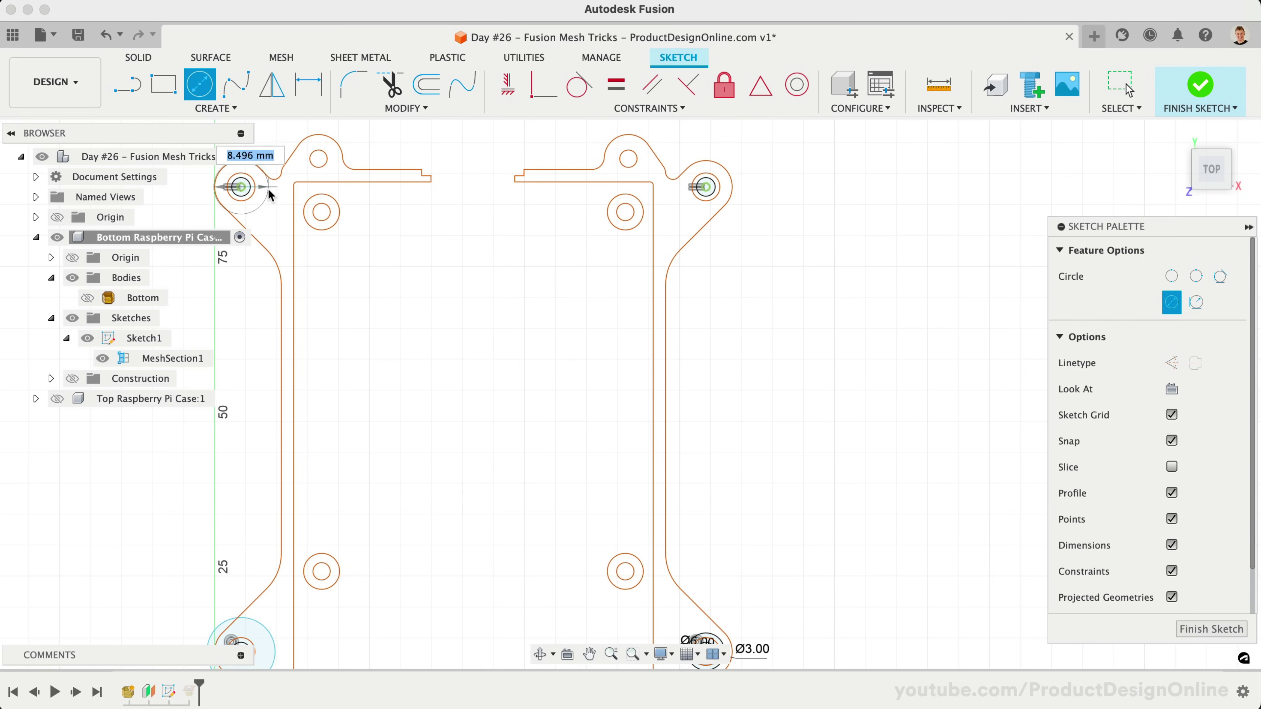
click(705, 187)
click(756, 212)
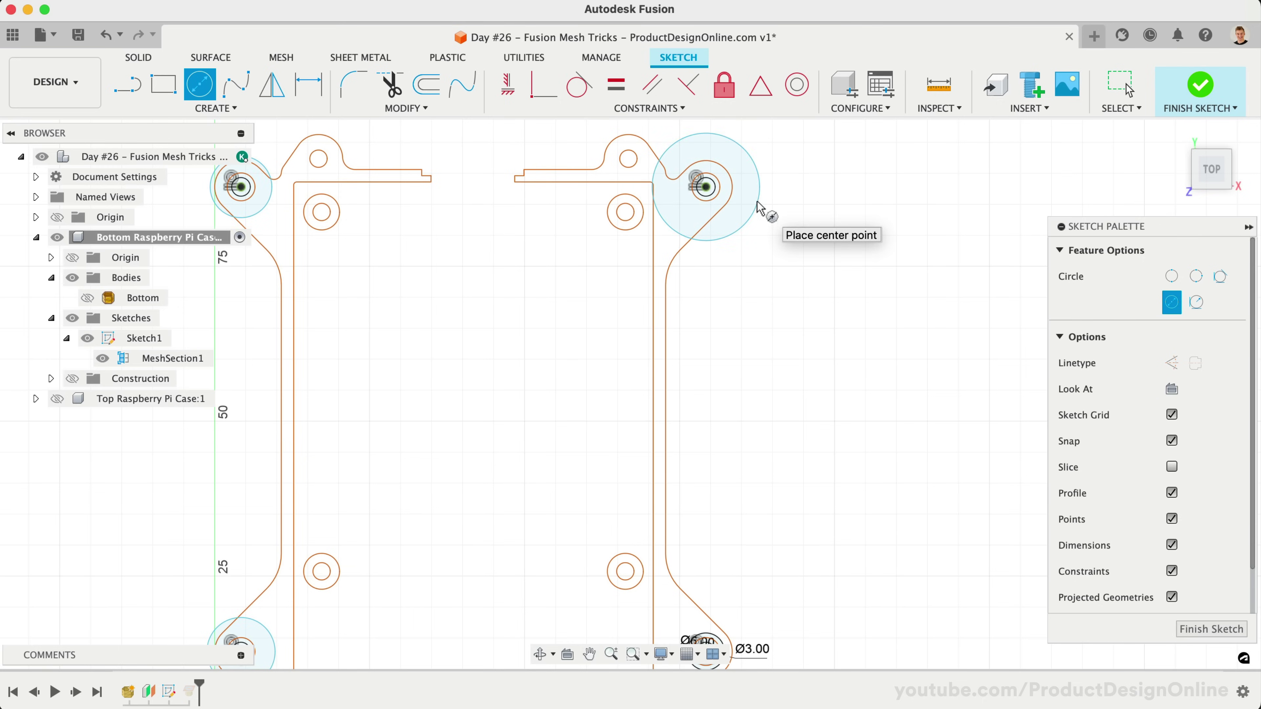
key(F6)
- Make the three new corner circles equal to the 6 mm circle
click(616, 84)
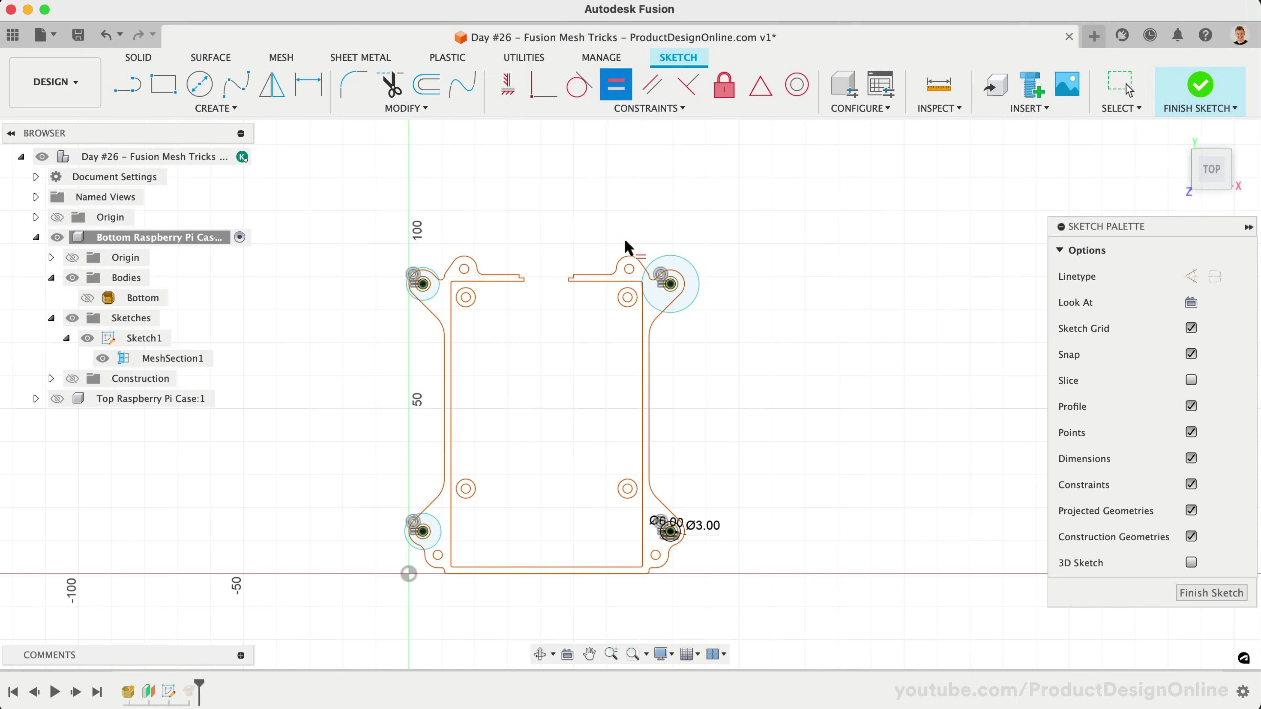
click(437, 529)
scroll(625, 553, up, 1)
scroll(635, 554, up, 1)
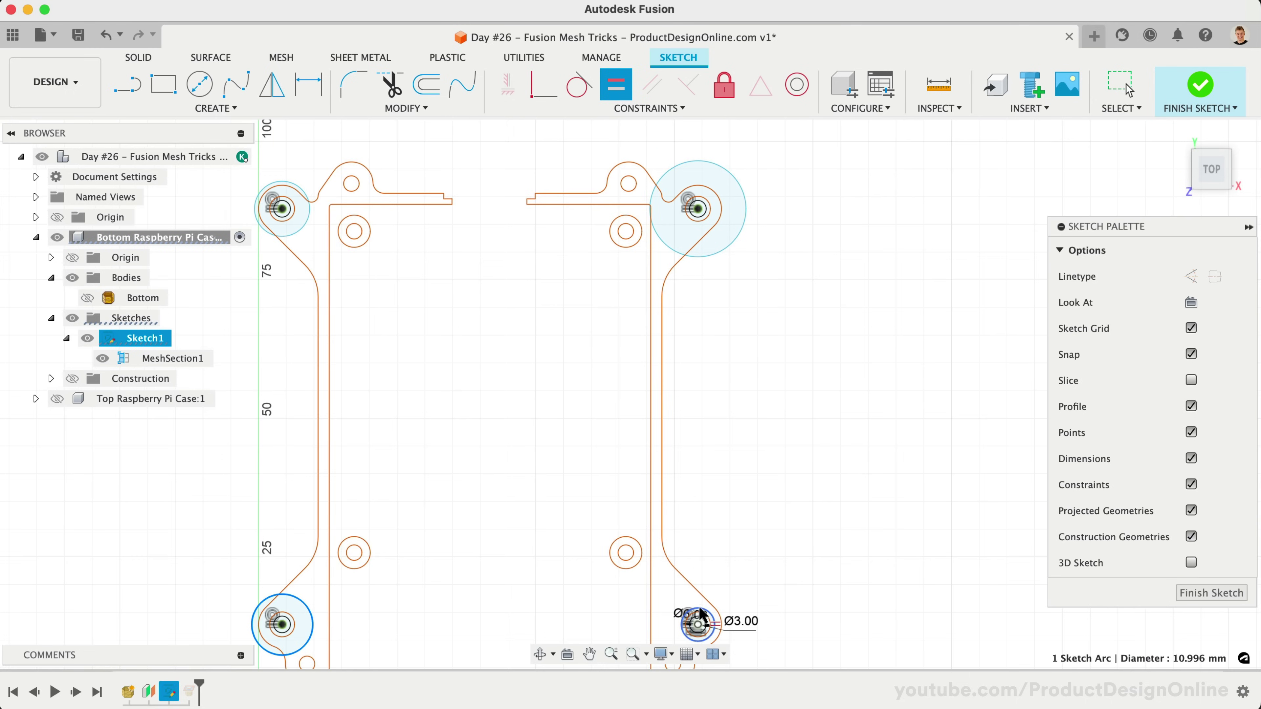
click(701, 617)
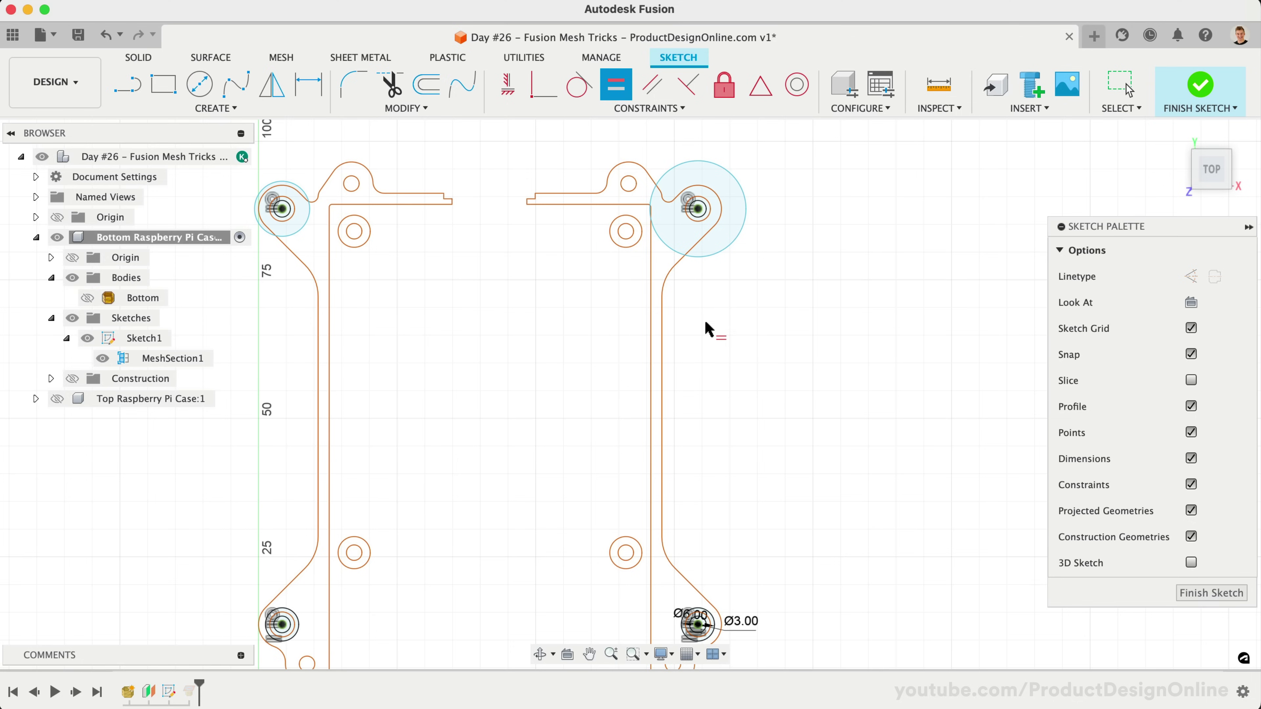
click(709, 257)
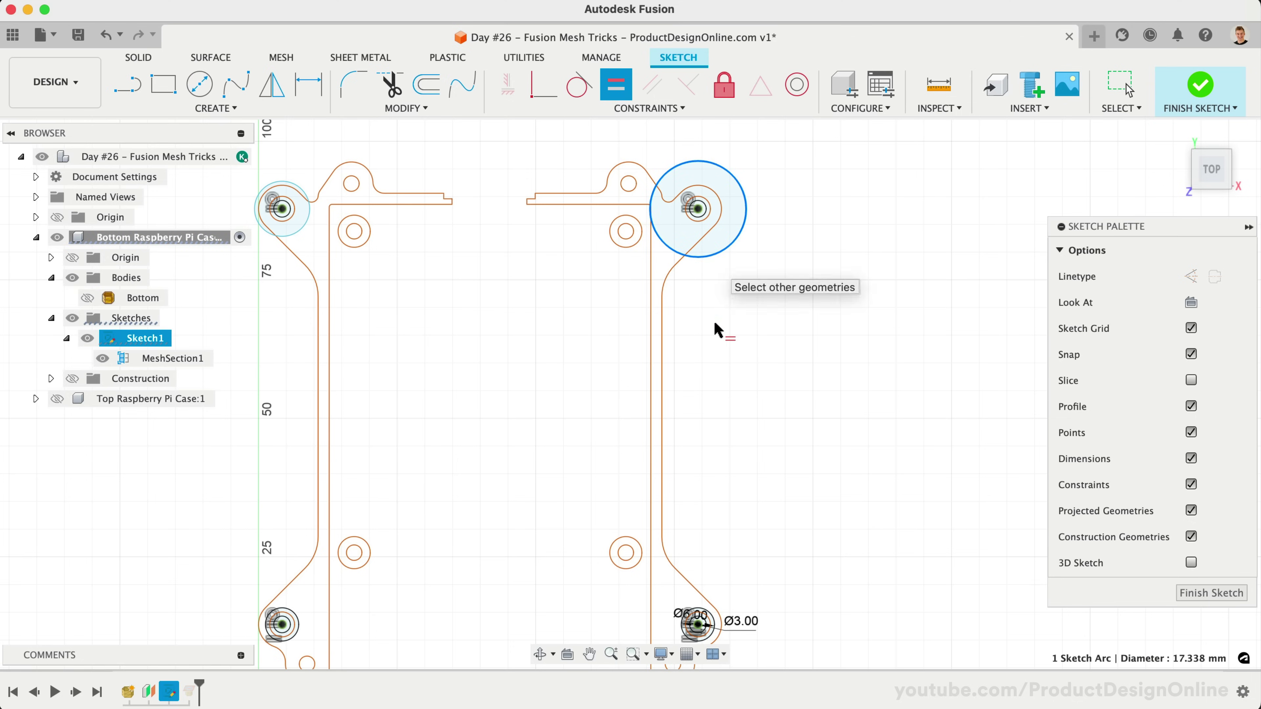
click(709, 617)
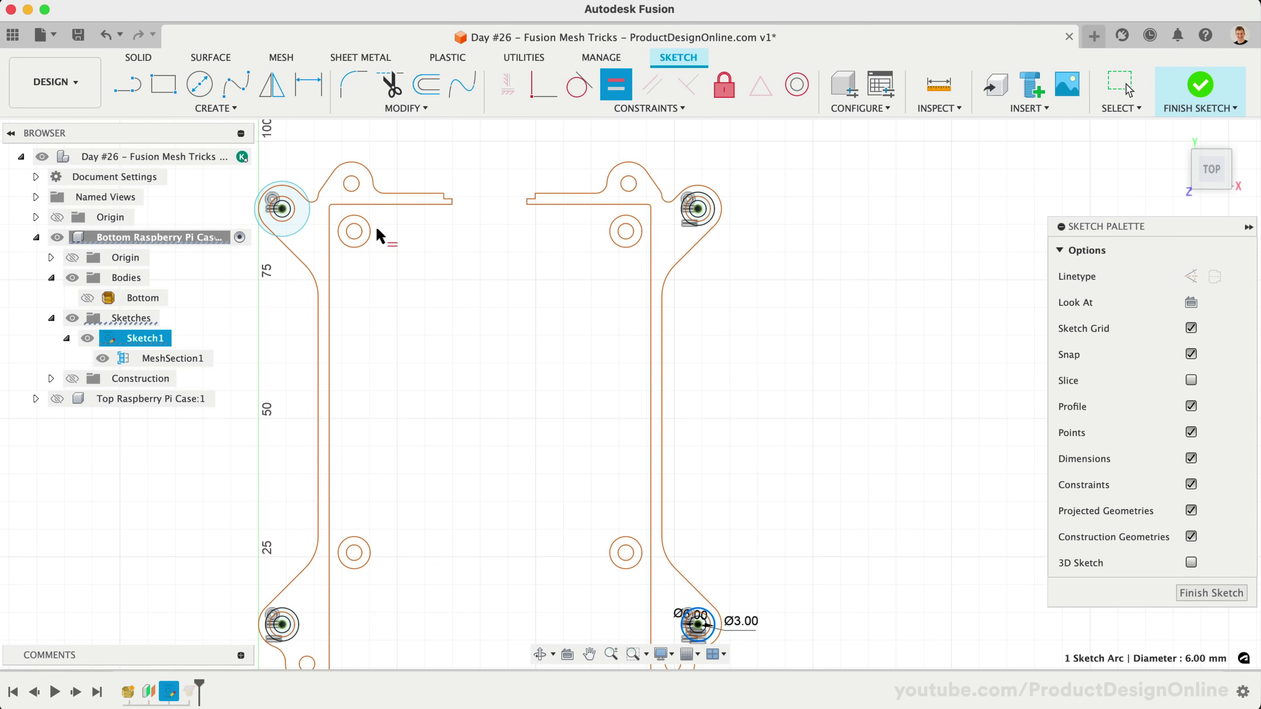
click(358, 228)
scroll(571, 241, down, 2)
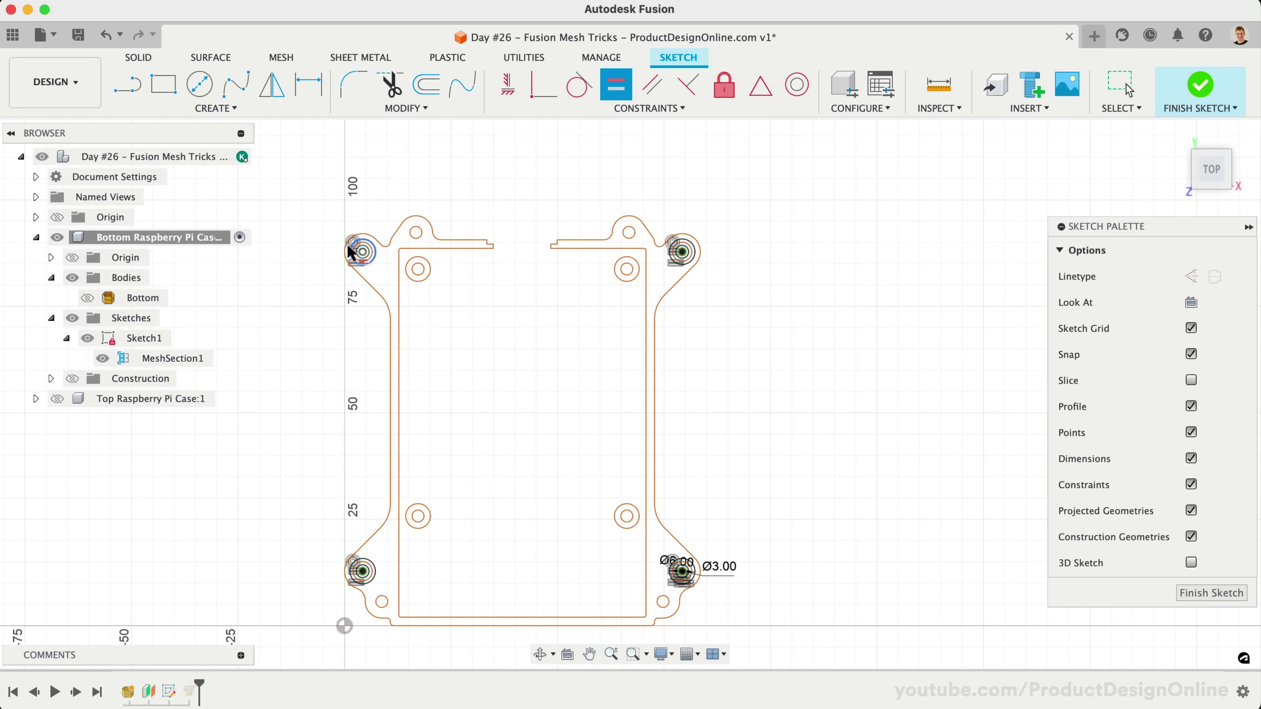
- Start an extrude on the four corner ring profiles
click(139, 57)
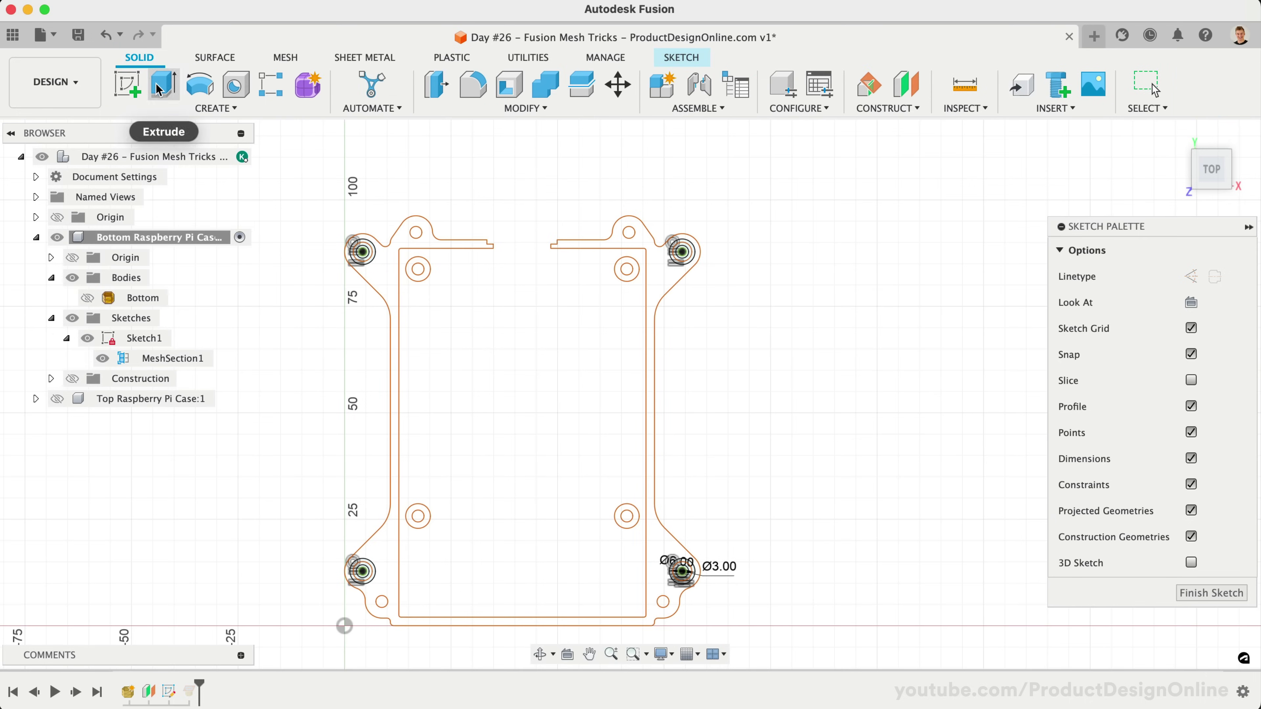
key(e)
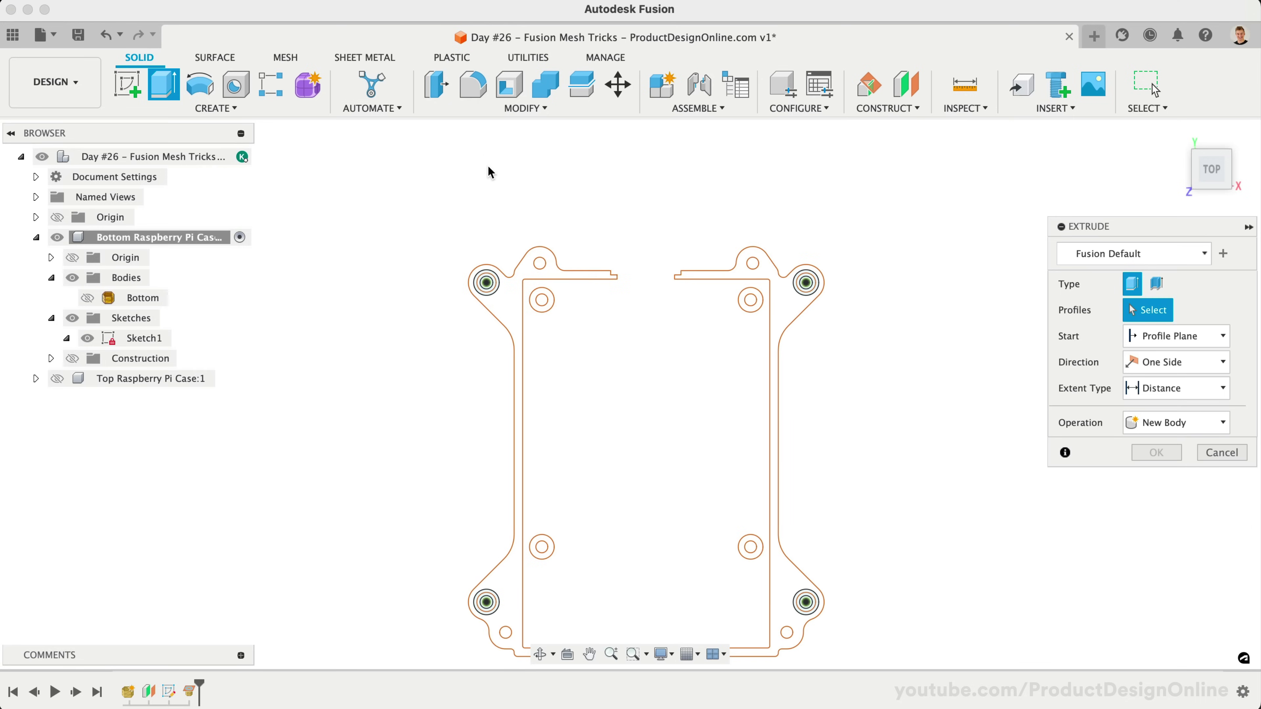
click(496, 288)
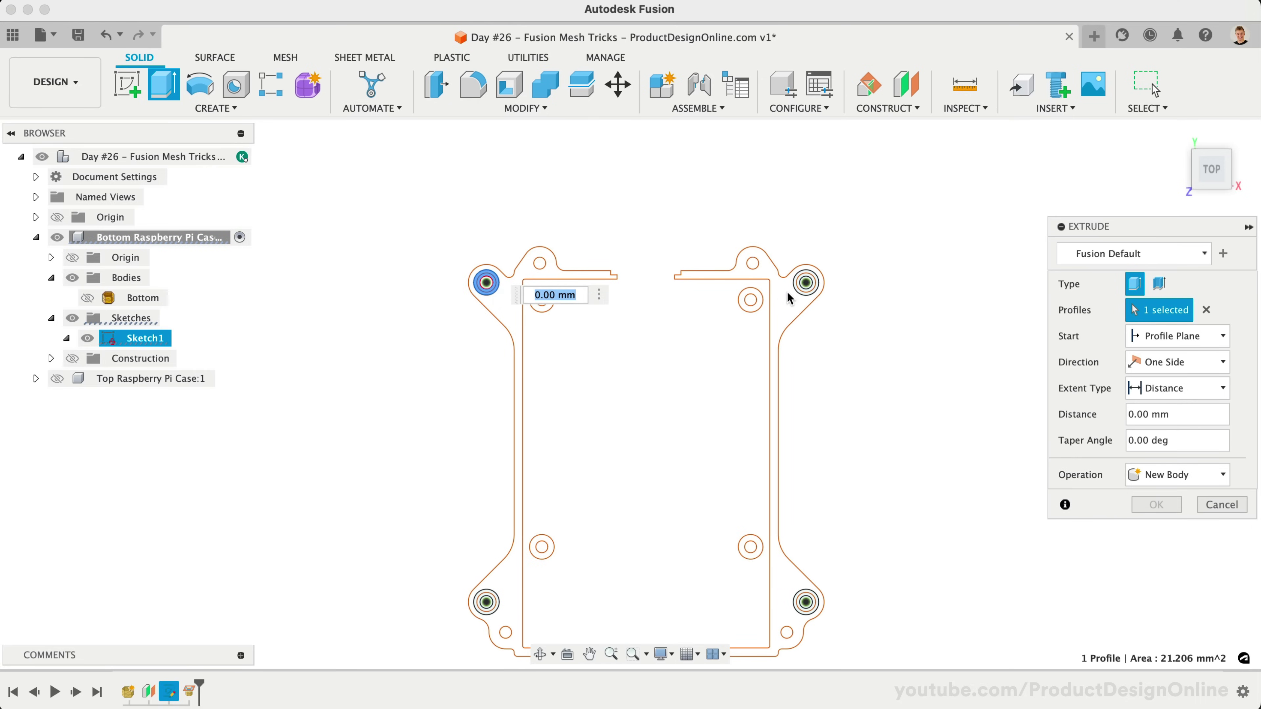
click(801, 293)
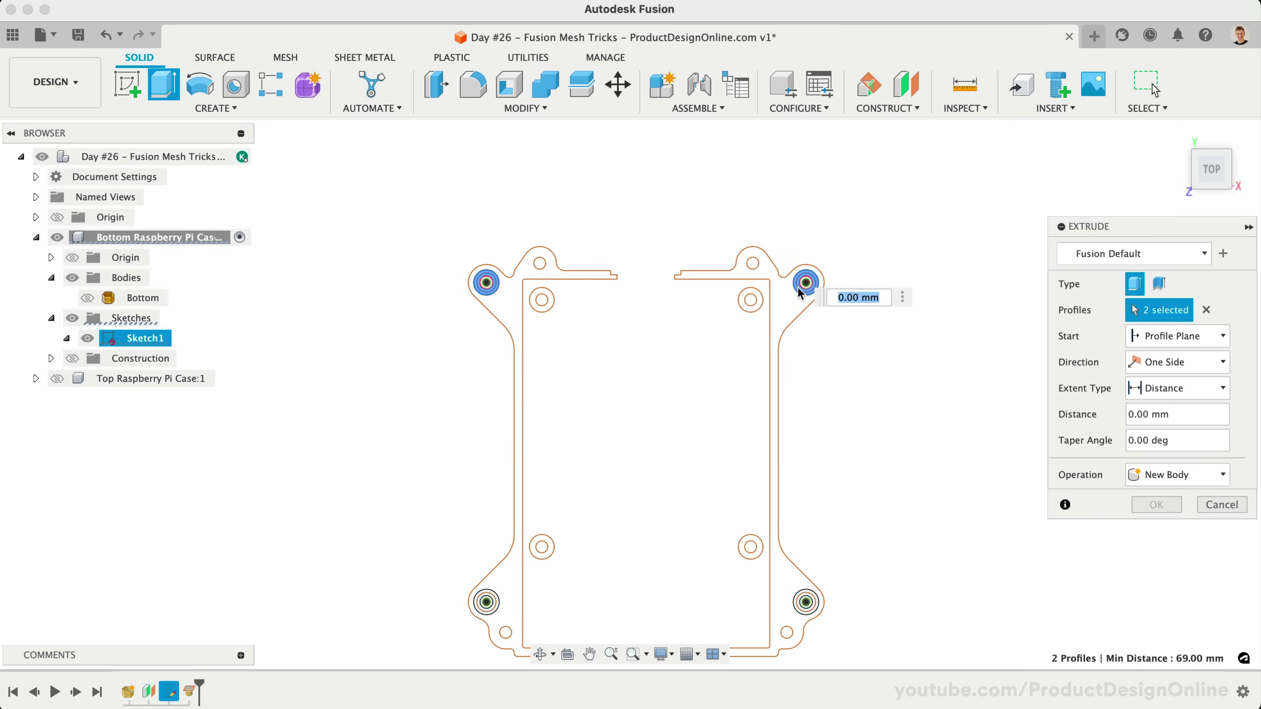
click(799, 605)
click(496, 609)
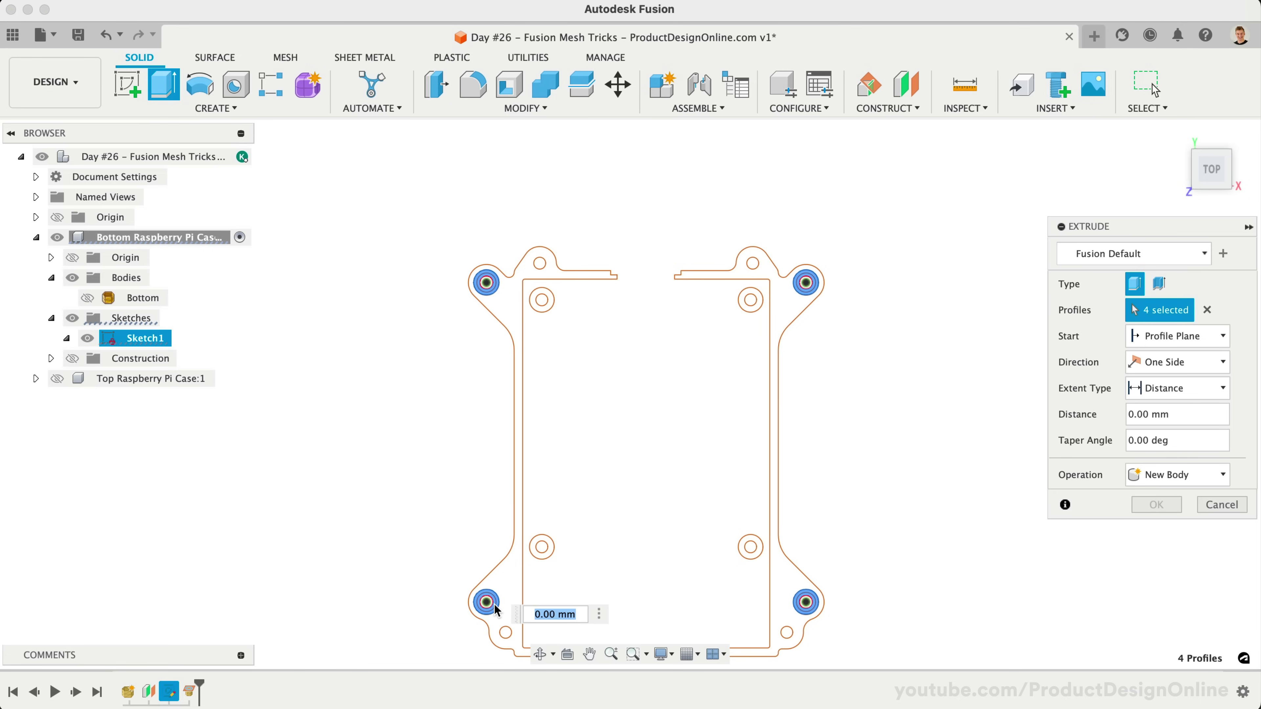
- Return to the home view and show the Bottom mesh body
click(1177, 136)
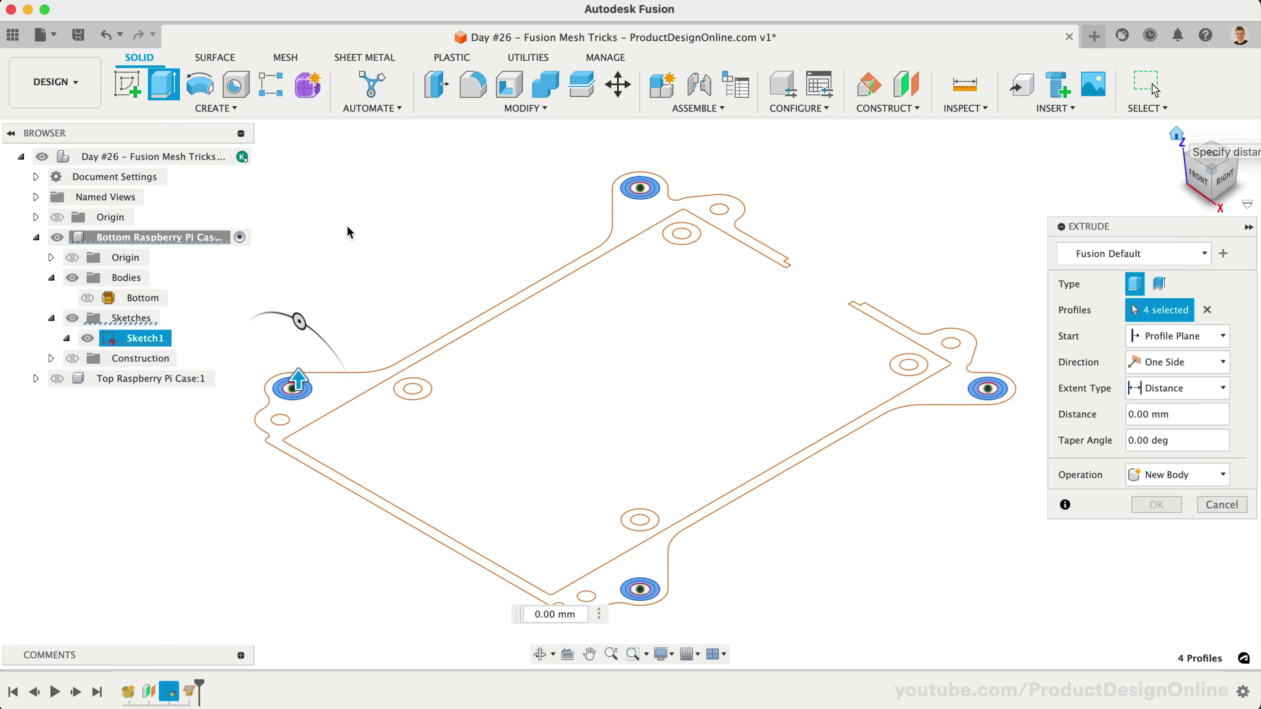
click(90, 298)
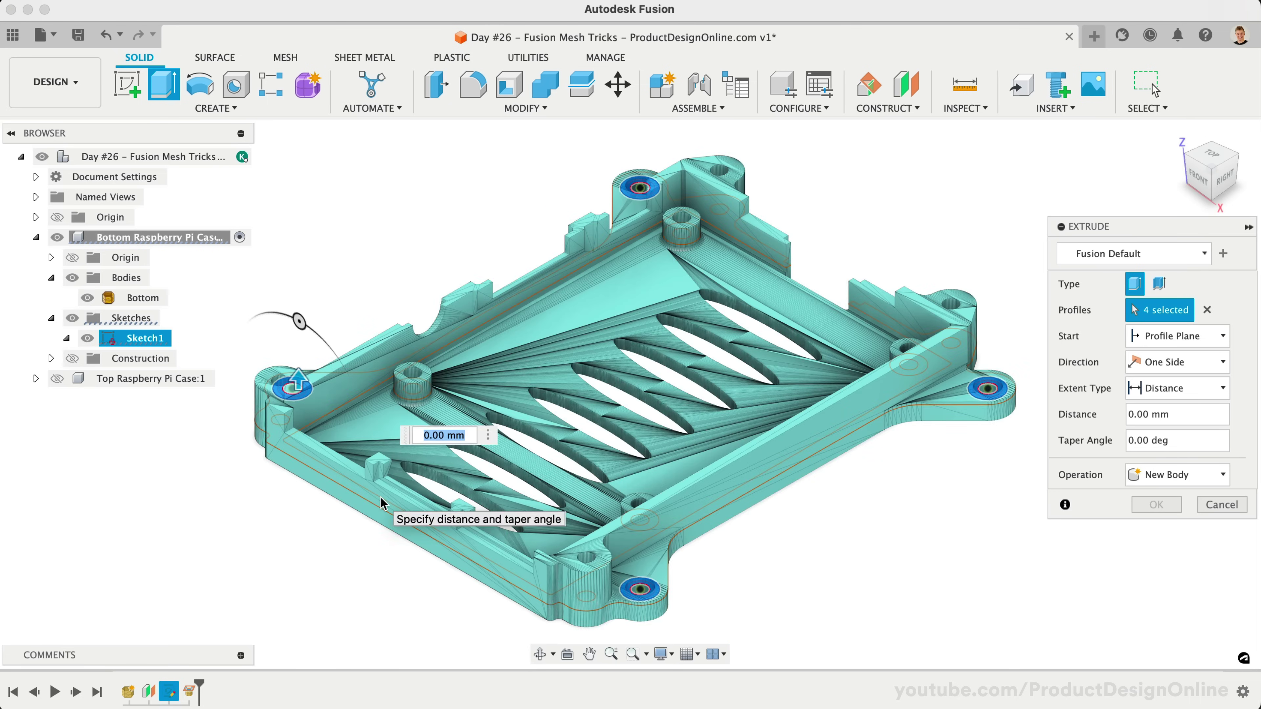
scroll(383, 503, down, 5)
scroll(450, 509, up, 6)
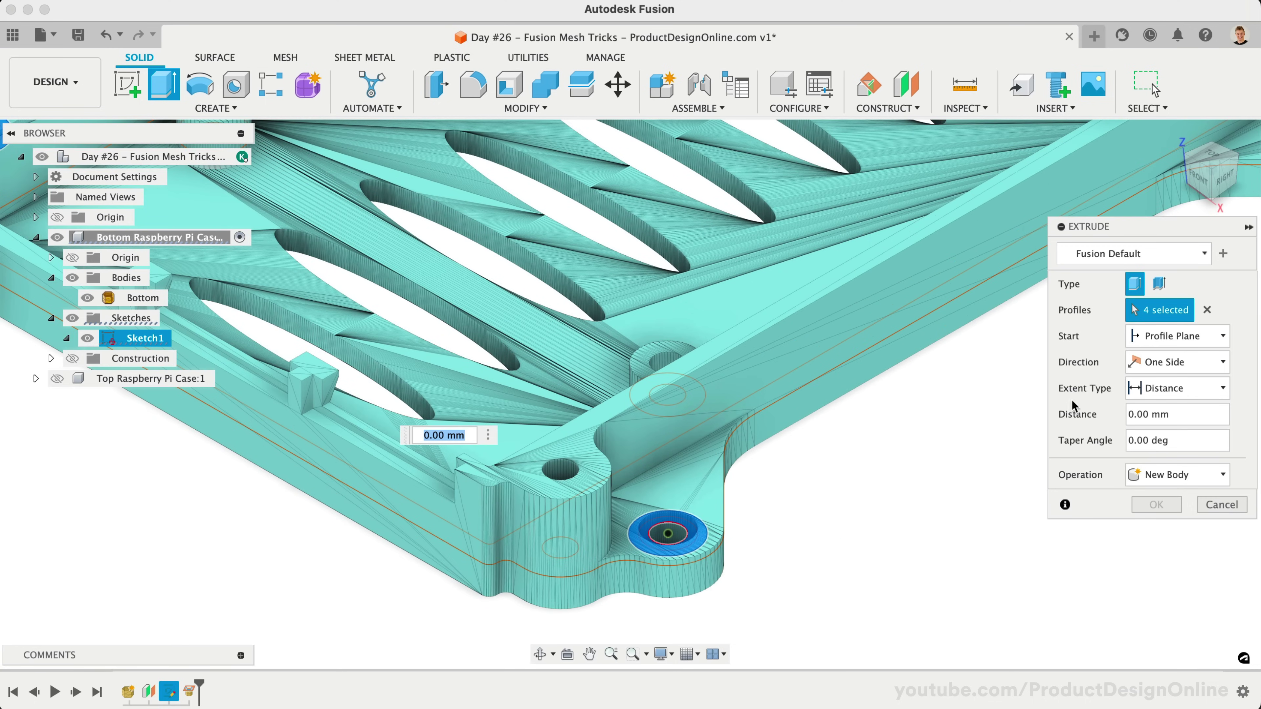
- Set the extrusion to Two Sides, 0.5 mm on side 1 and 3 mm on side 2
click(1177, 365)
click(1182, 386)
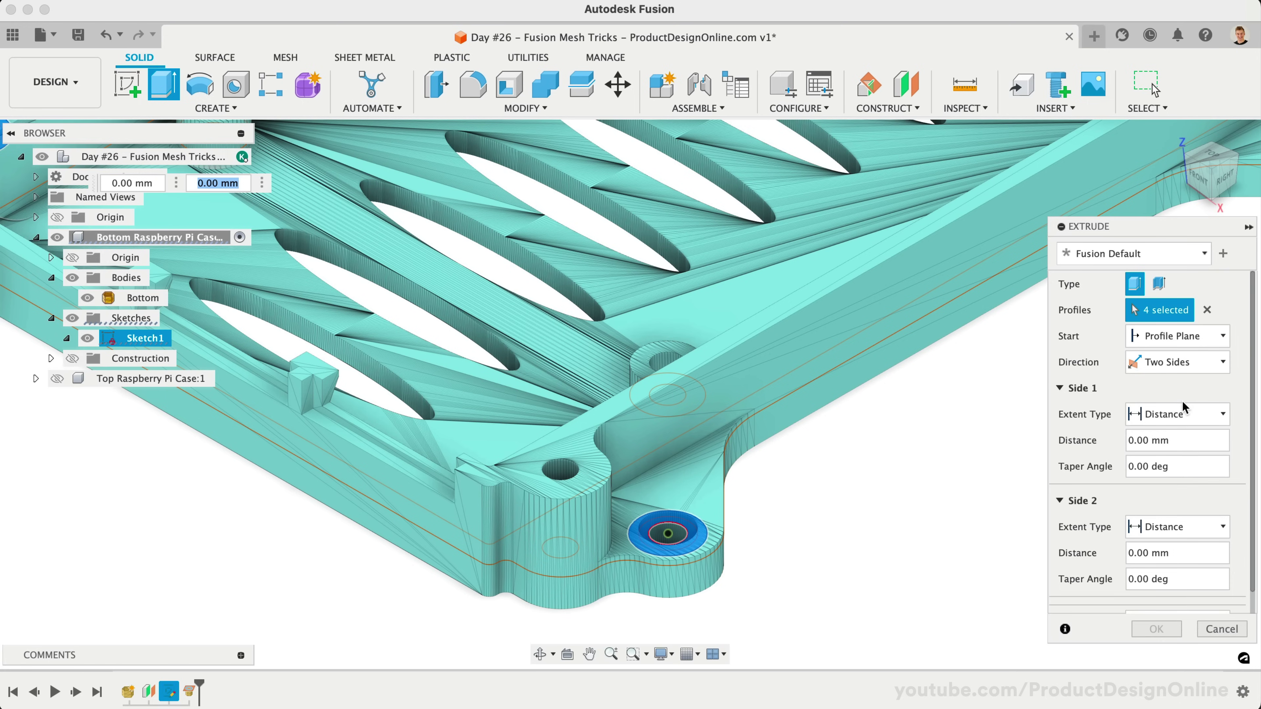
double_click(1139, 440)
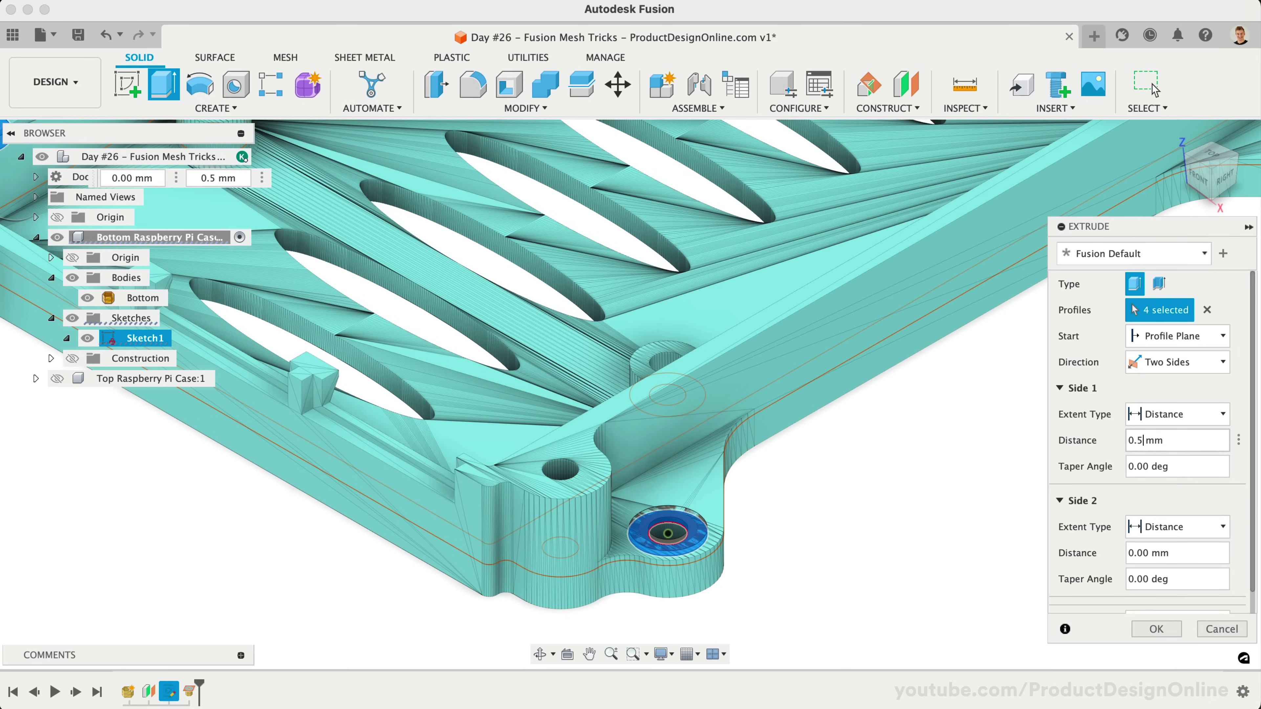
click(1218, 184)
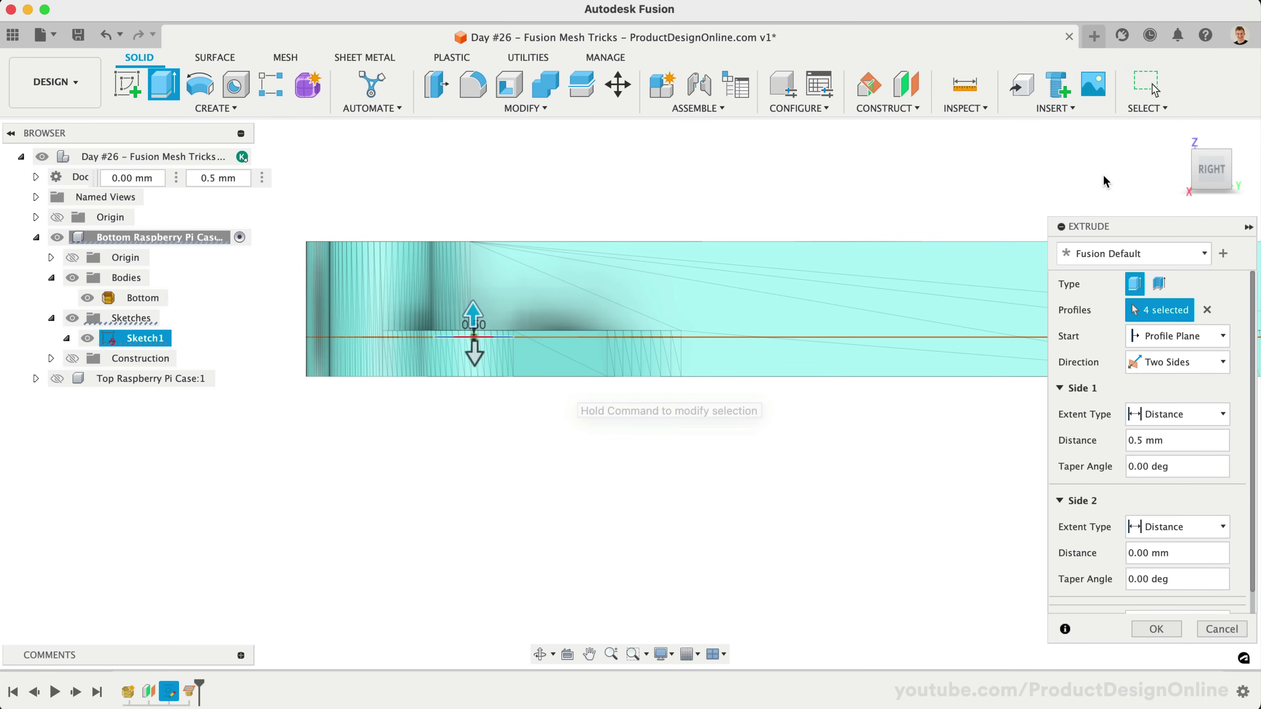
drag(1221, 185, 1203, 203)
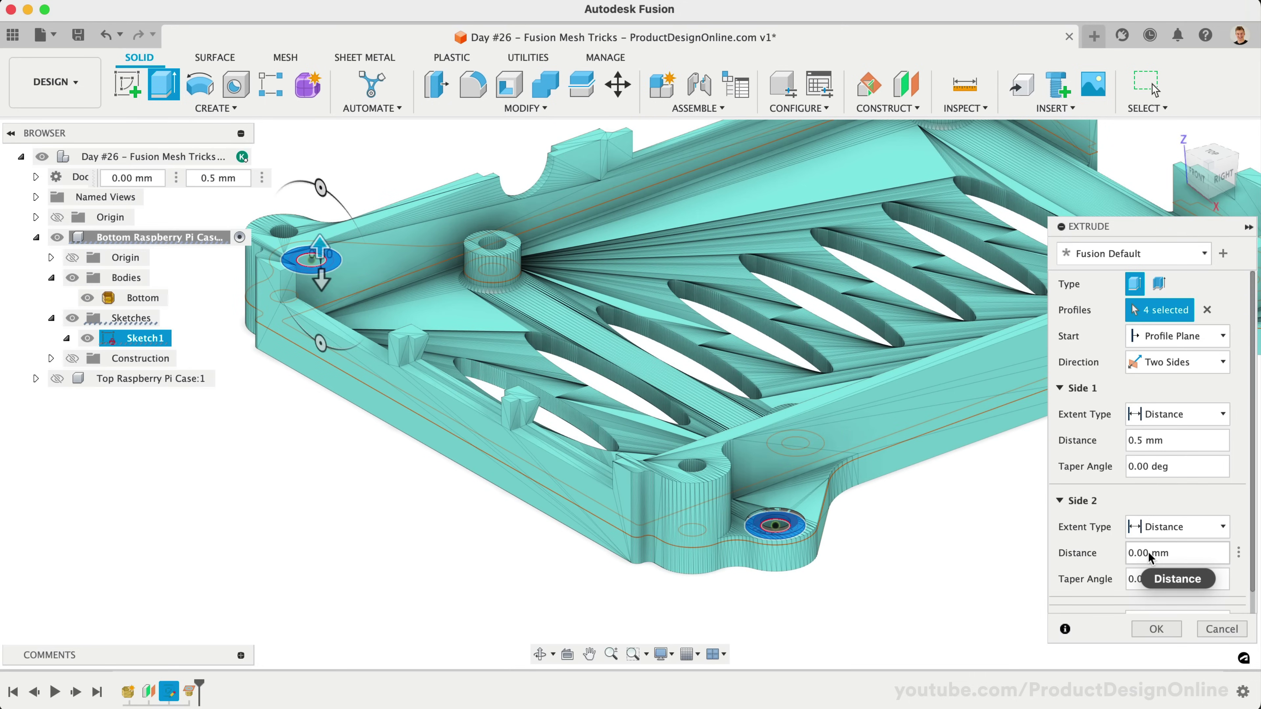
double_click(1149, 553)
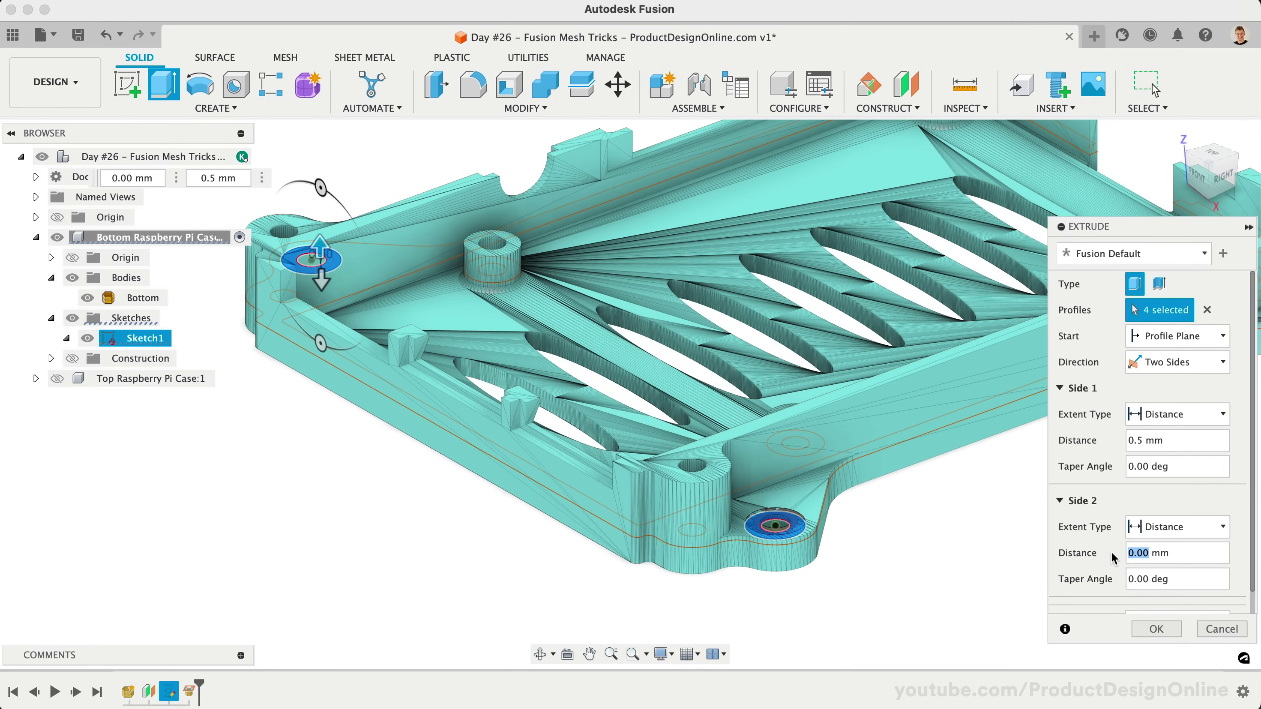
text(3)
key(Return)
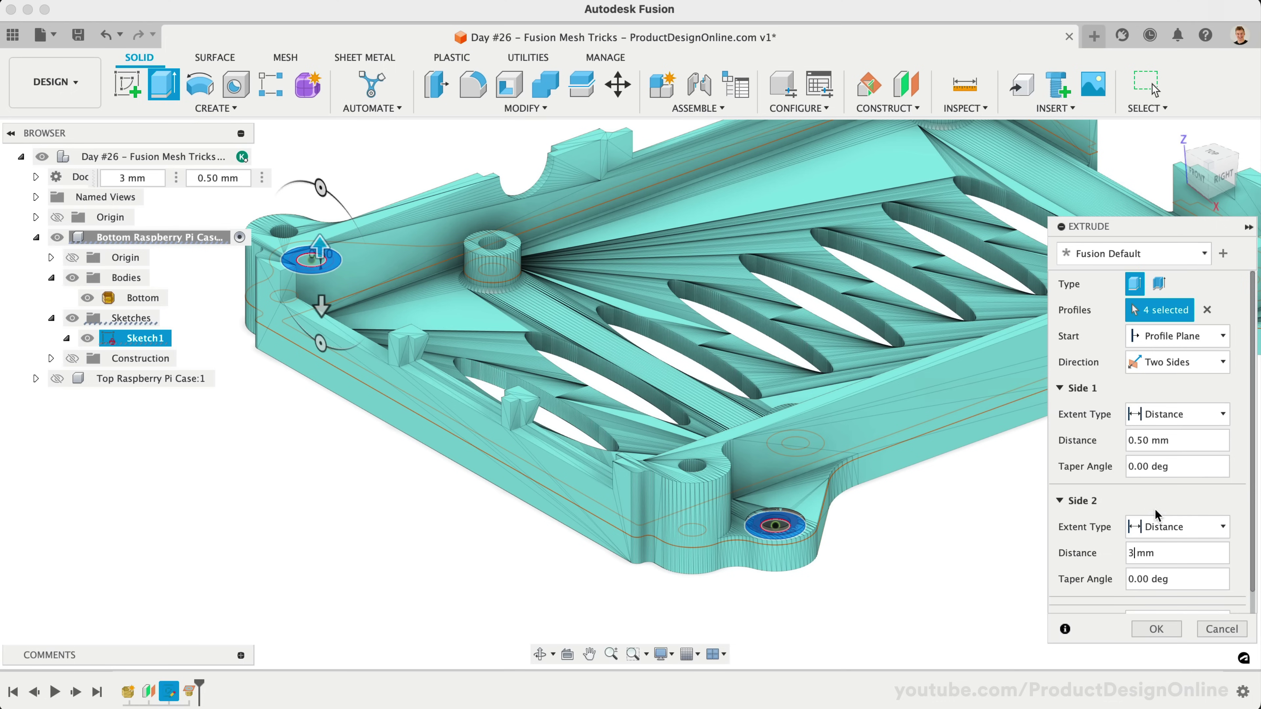
- Extend side 2 to the XY origin plane and create boss bodies Body1–Body4
click(1176, 527)
click(1141, 556)
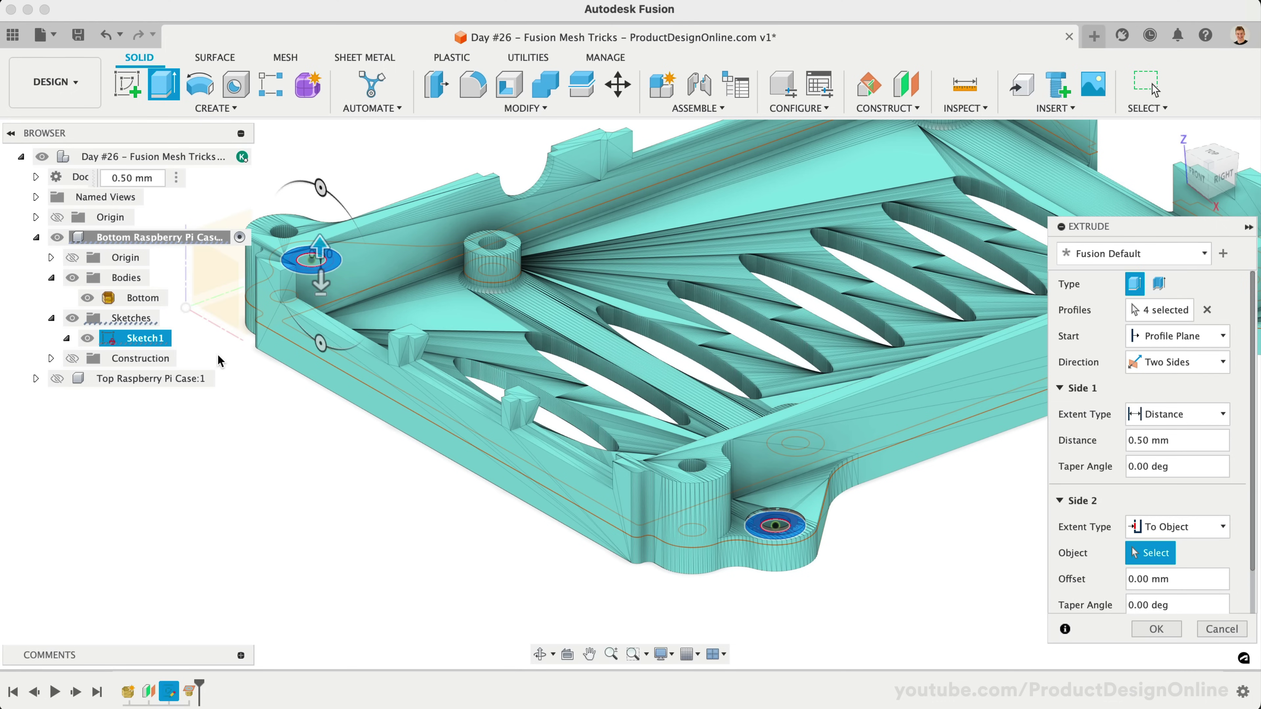
click(51, 257)
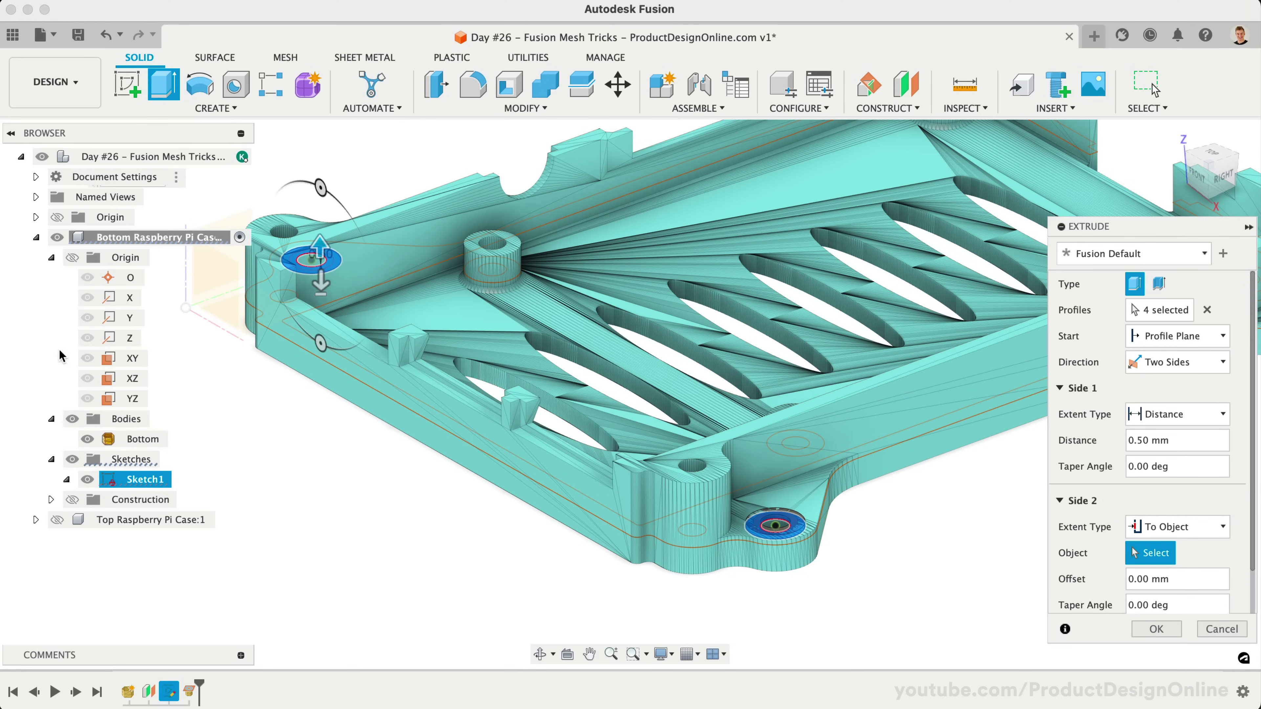
click(130, 360)
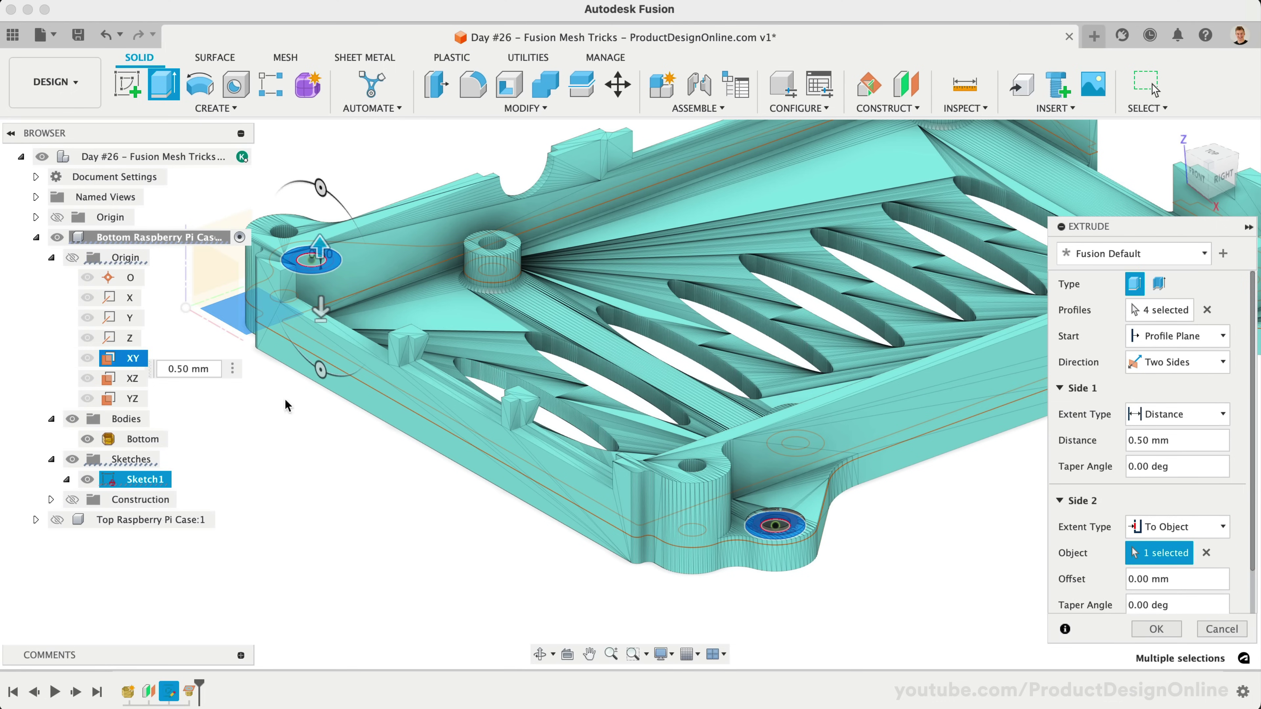
click(1210, 184)
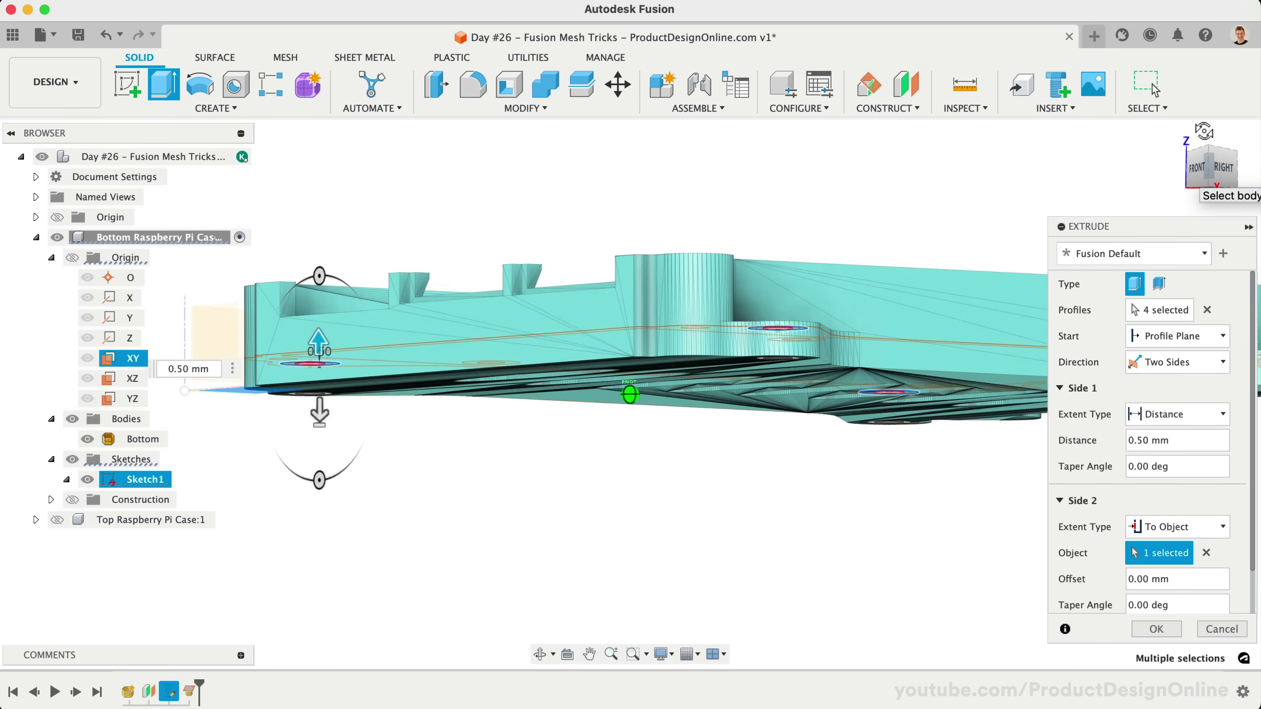
drag(1210, 184, 1205, 119)
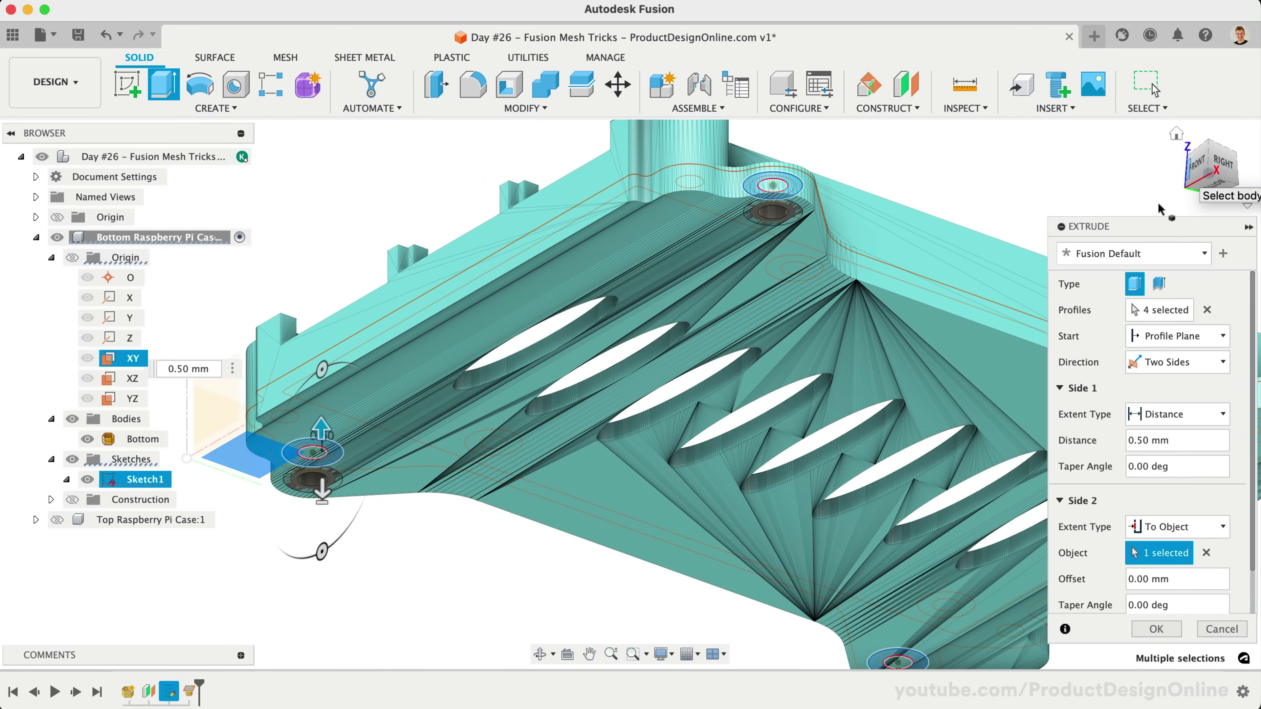
click(1156, 628)
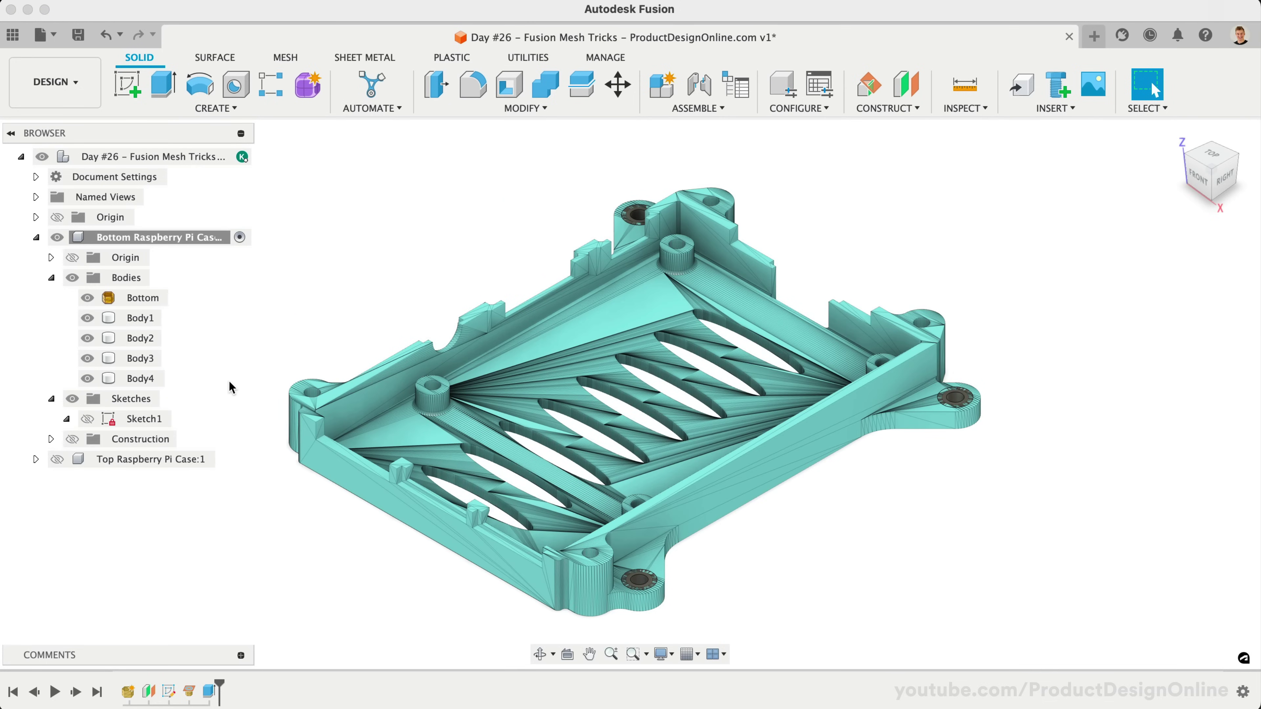
- Save the Bottom Raspberry Pi Case component as an STL mesh
right_click(180, 243)
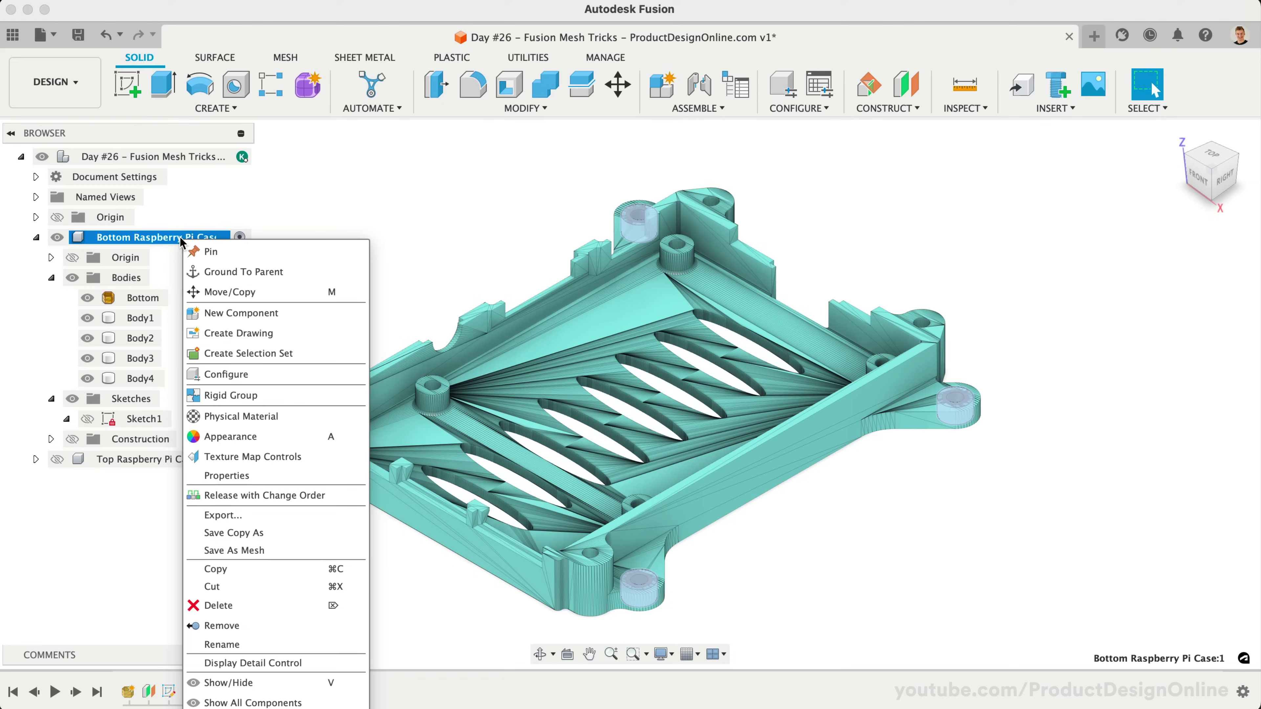
click(280, 550)
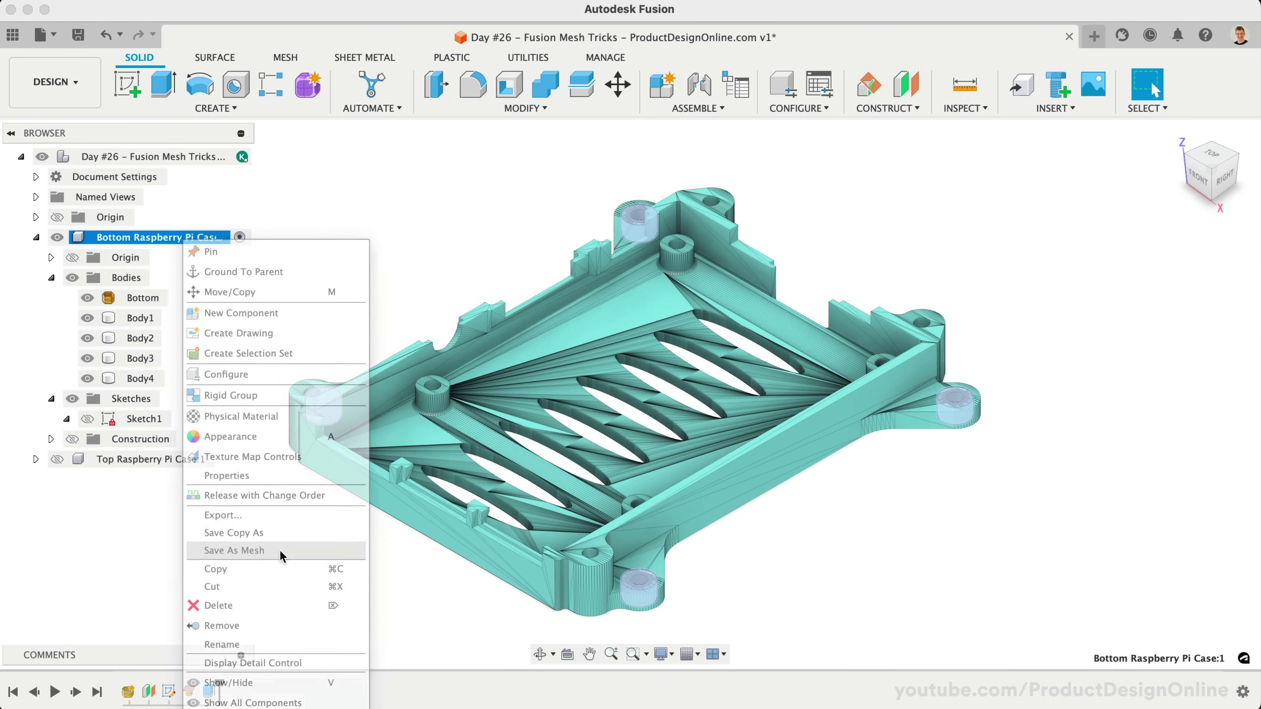
click(1150, 522)
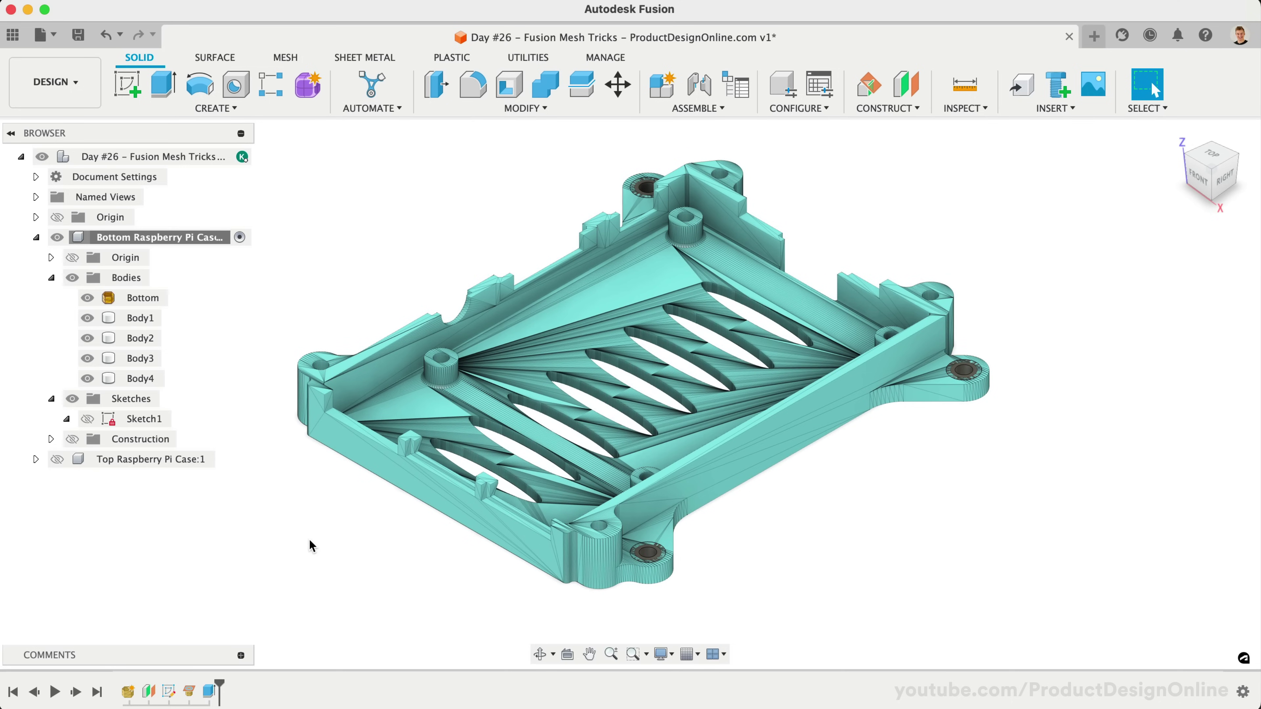
- Select Bottom, Body1, Body3 and Body4 in the browser to identify the bosses
click(149, 298)
click(140, 318)
click(142, 358)
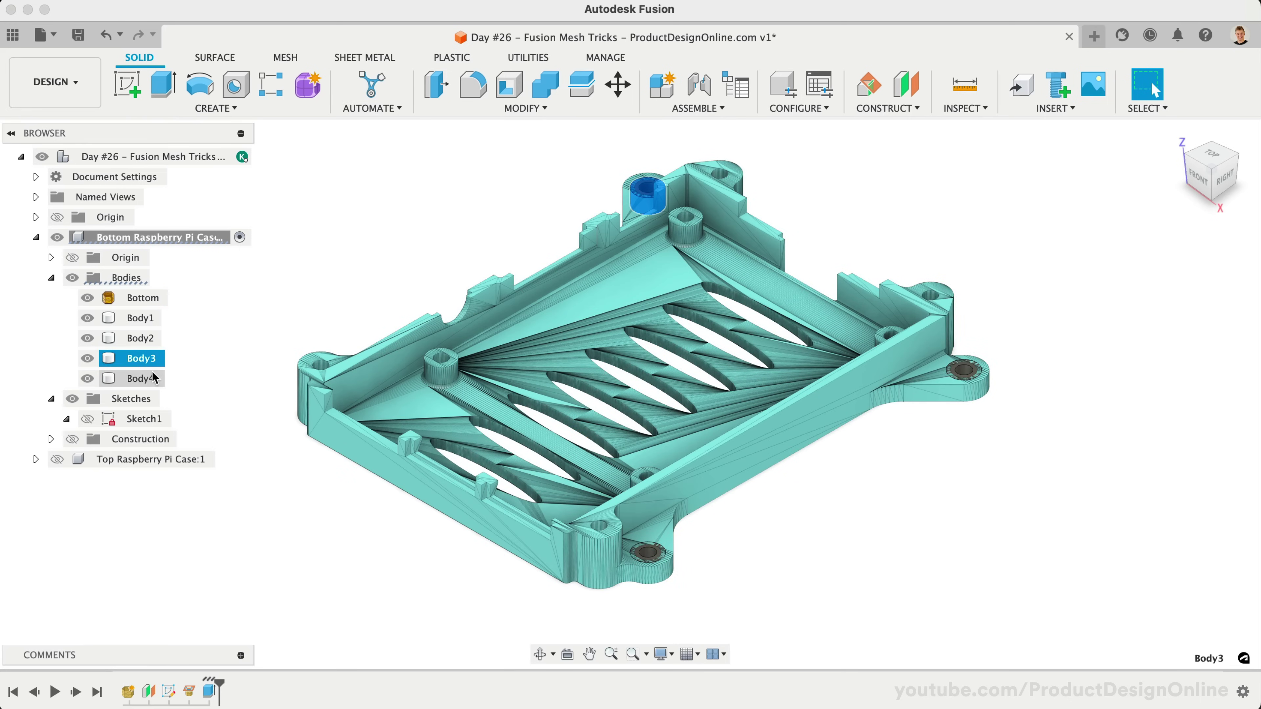
click(149, 378)
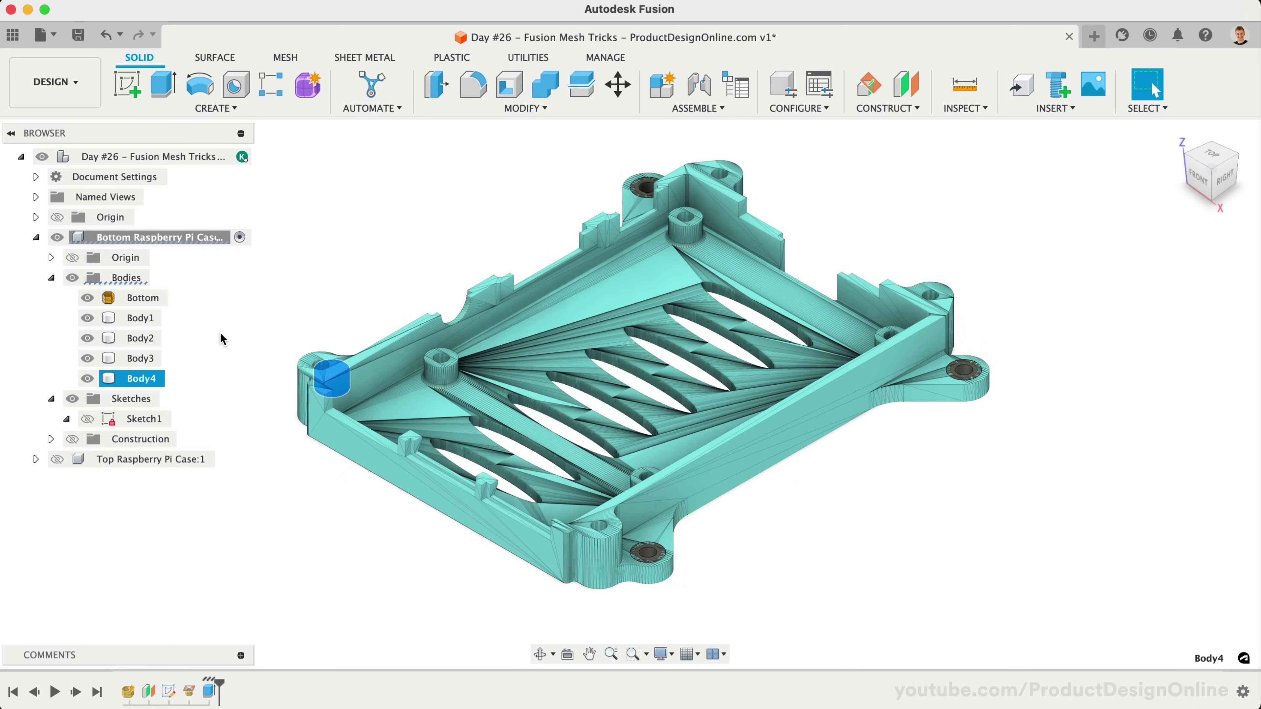
click(303, 218)
click(286, 58)
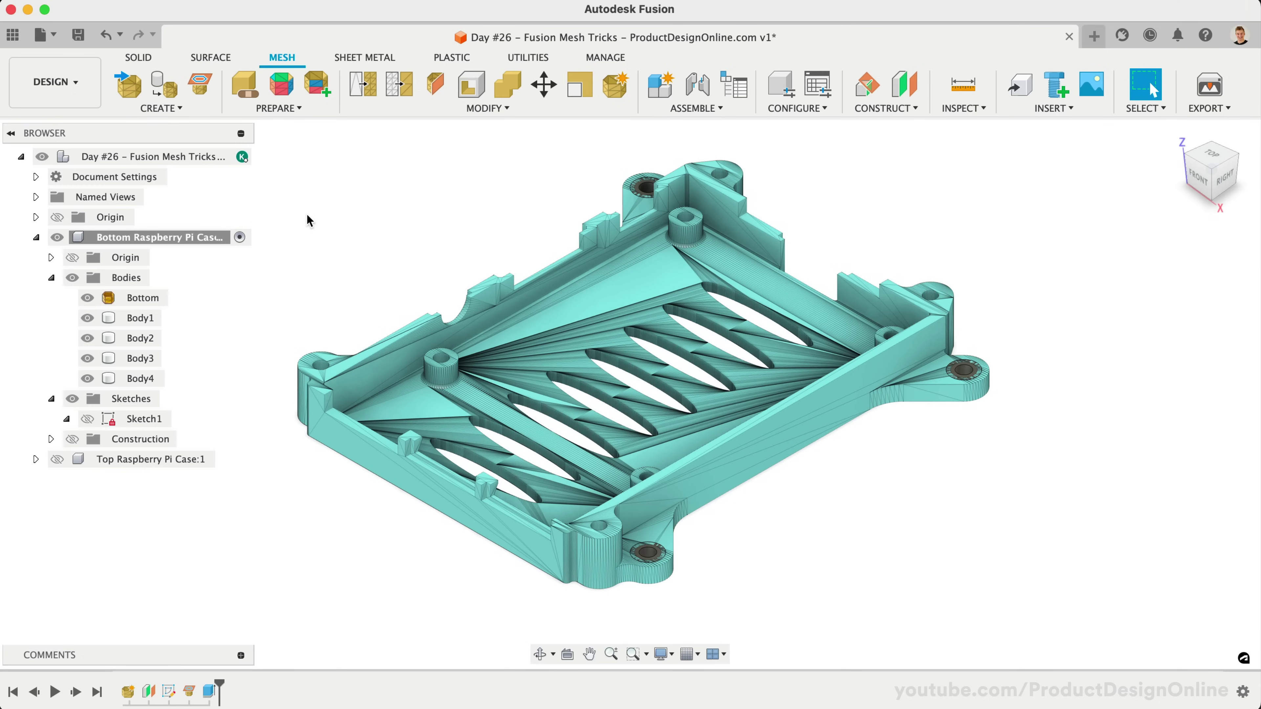
- Start Tessellate and select Body1 through Body4
click(167, 92)
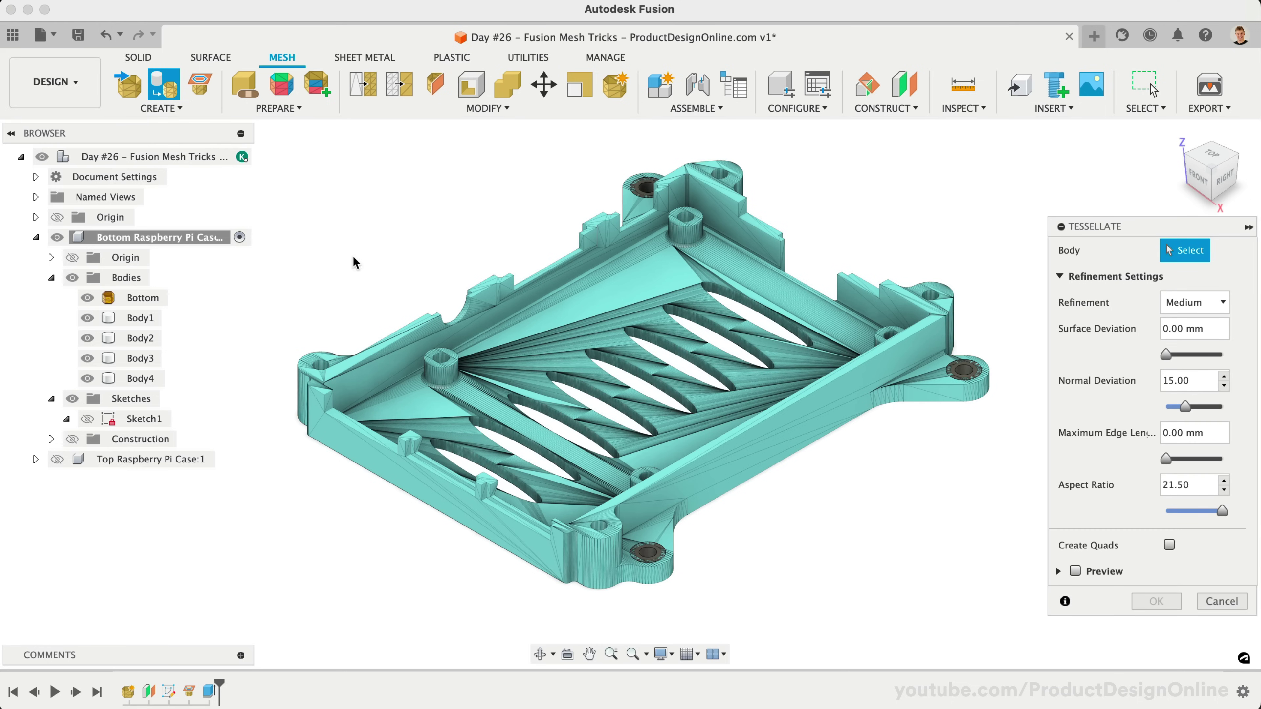
click(132, 318)
click(135, 338)
click(139, 360)
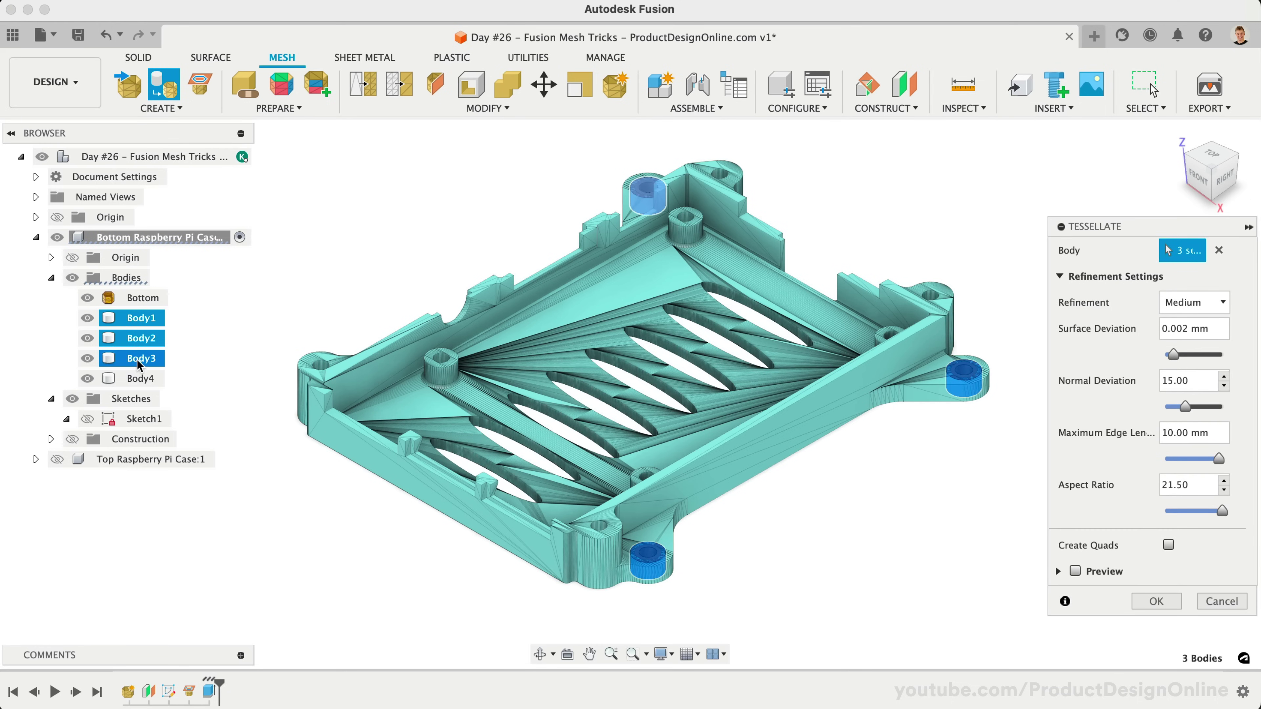
click(138, 379)
scroll(382, 544, down, 3)
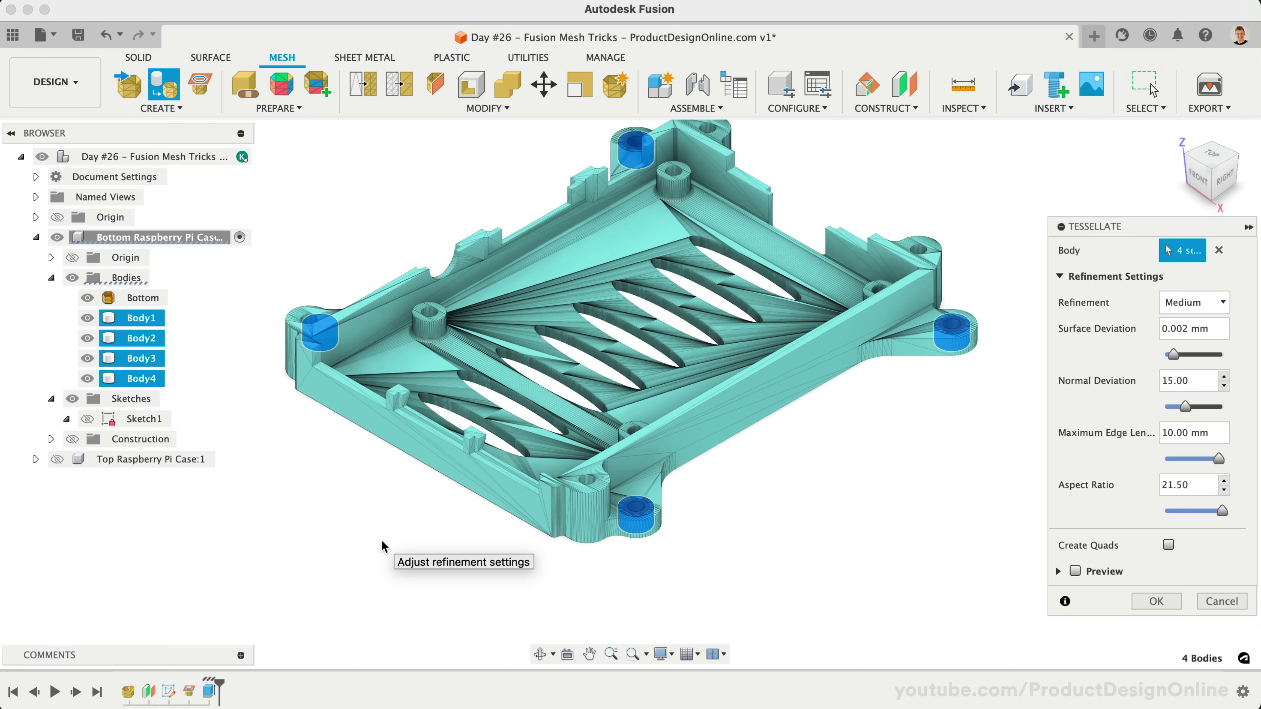
scroll(527, 564, up, 5)
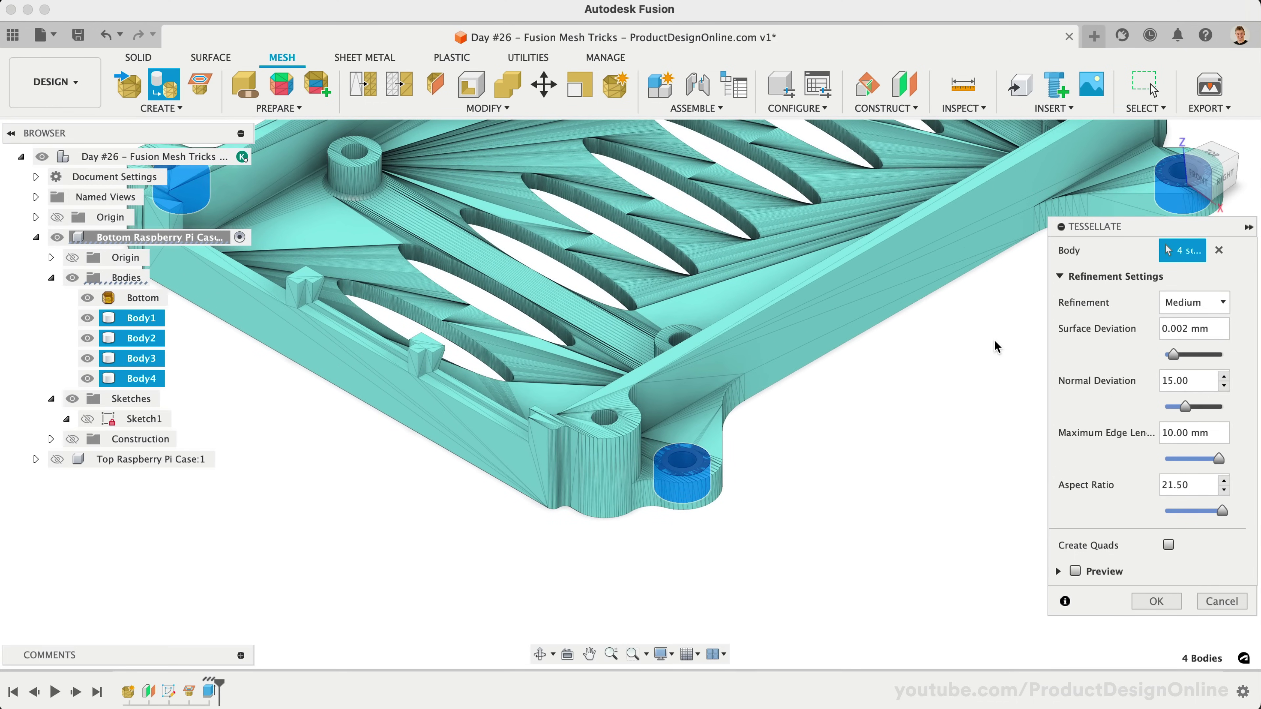
- Keep Medium refinement, preview the 3208-triangle mesh, and confirm the conversion
drag(1112, 226, 1064, 228)
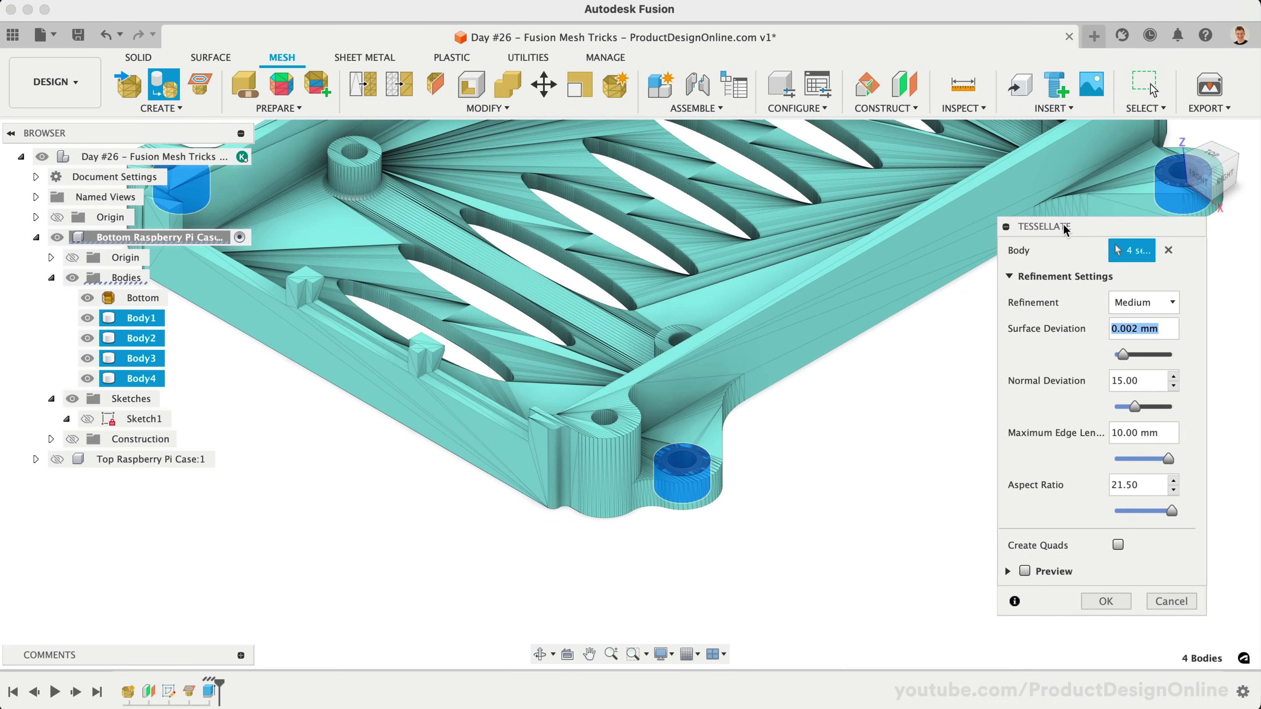
click(1140, 306)
click(1087, 306)
click(1024, 571)
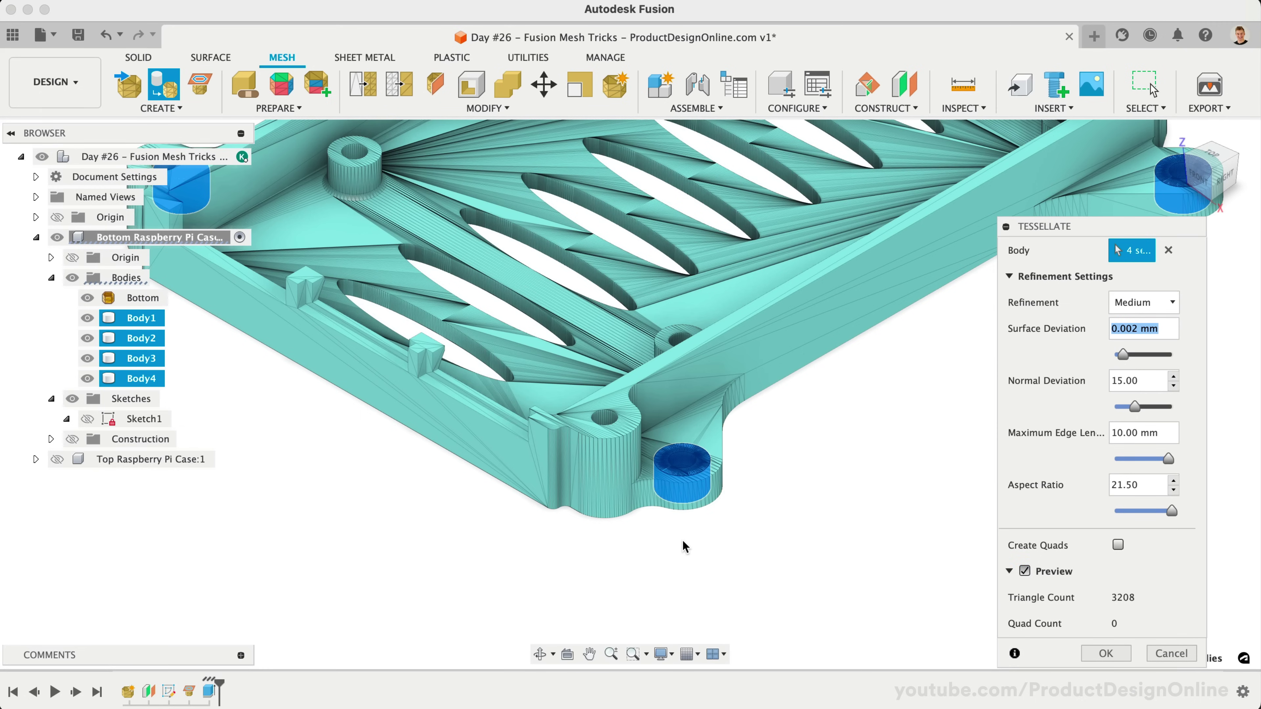
scroll(683, 547, up, 8)
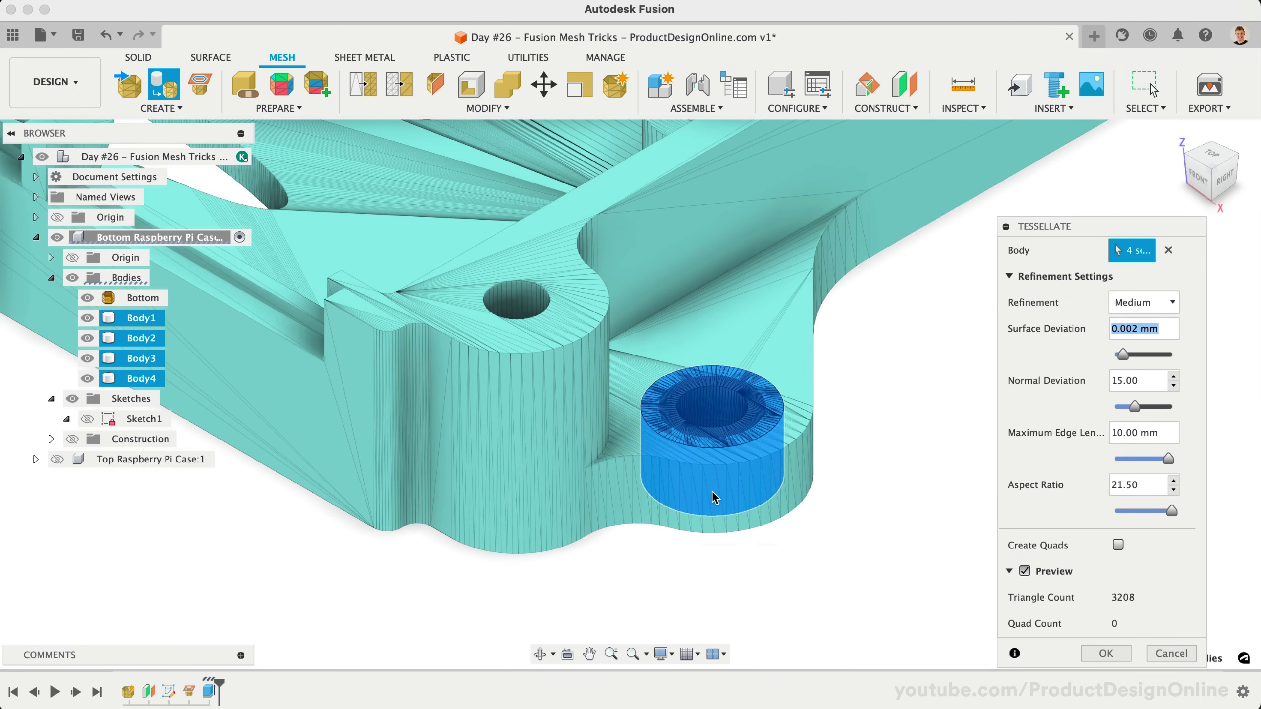
scroll(713, 497, up, 4)
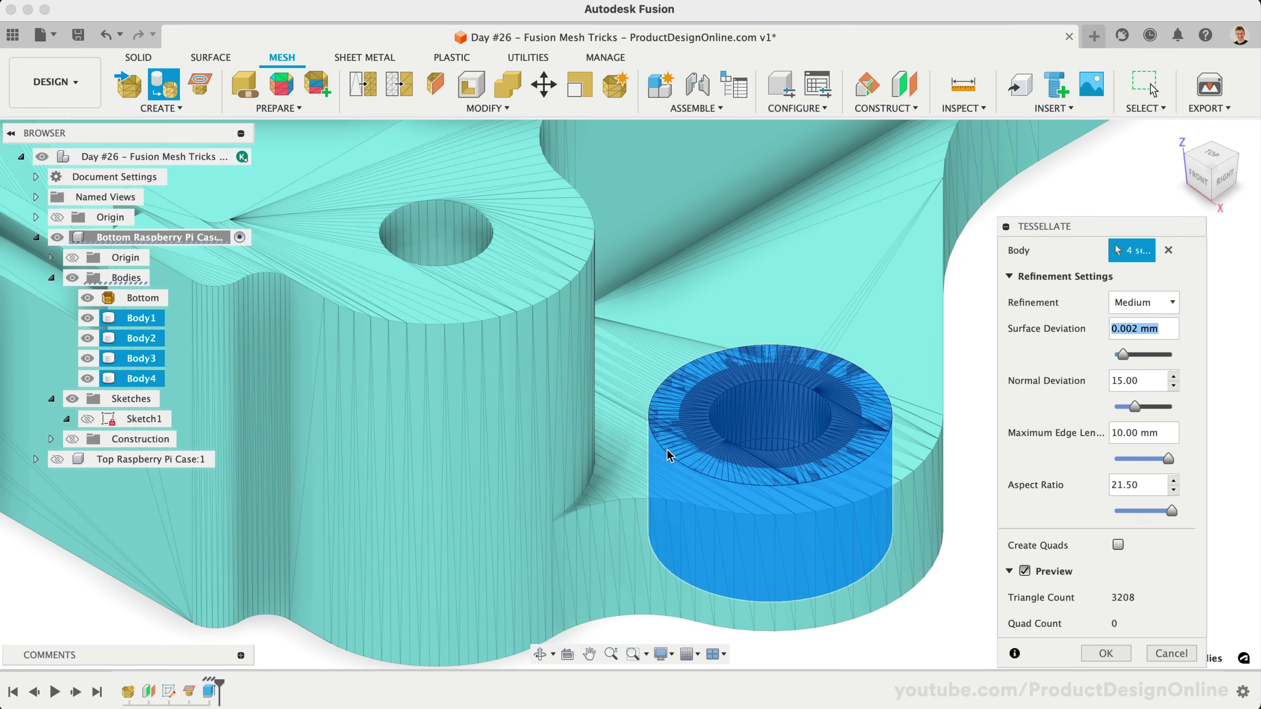
click(1098, 654)
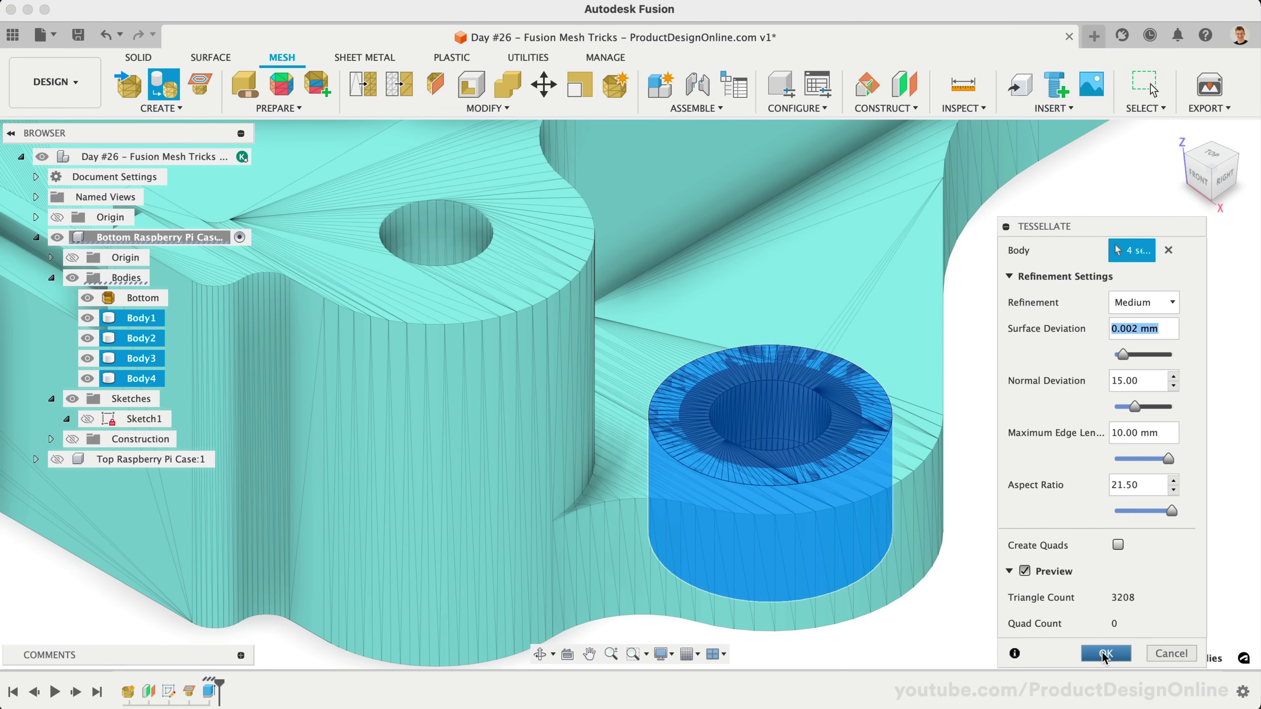
scroll(1007, 510, down, 8)
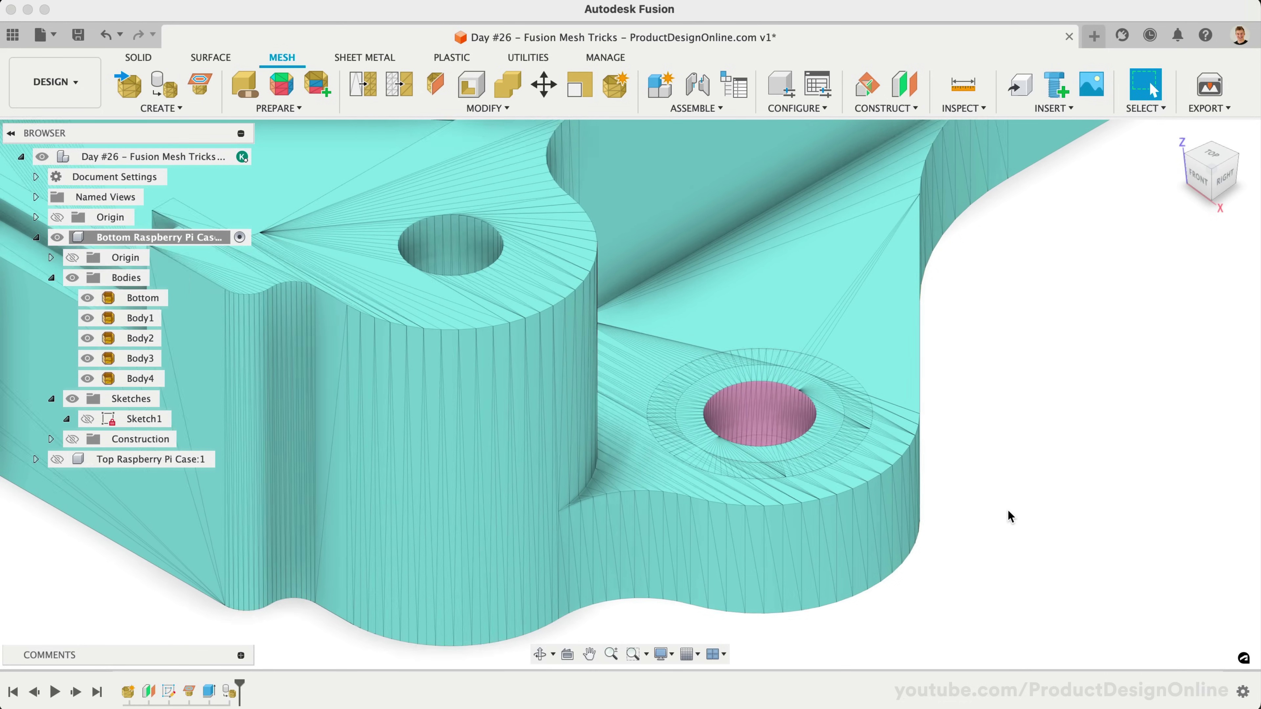
drag(144, 380, 308, 489)
click(307, 489)
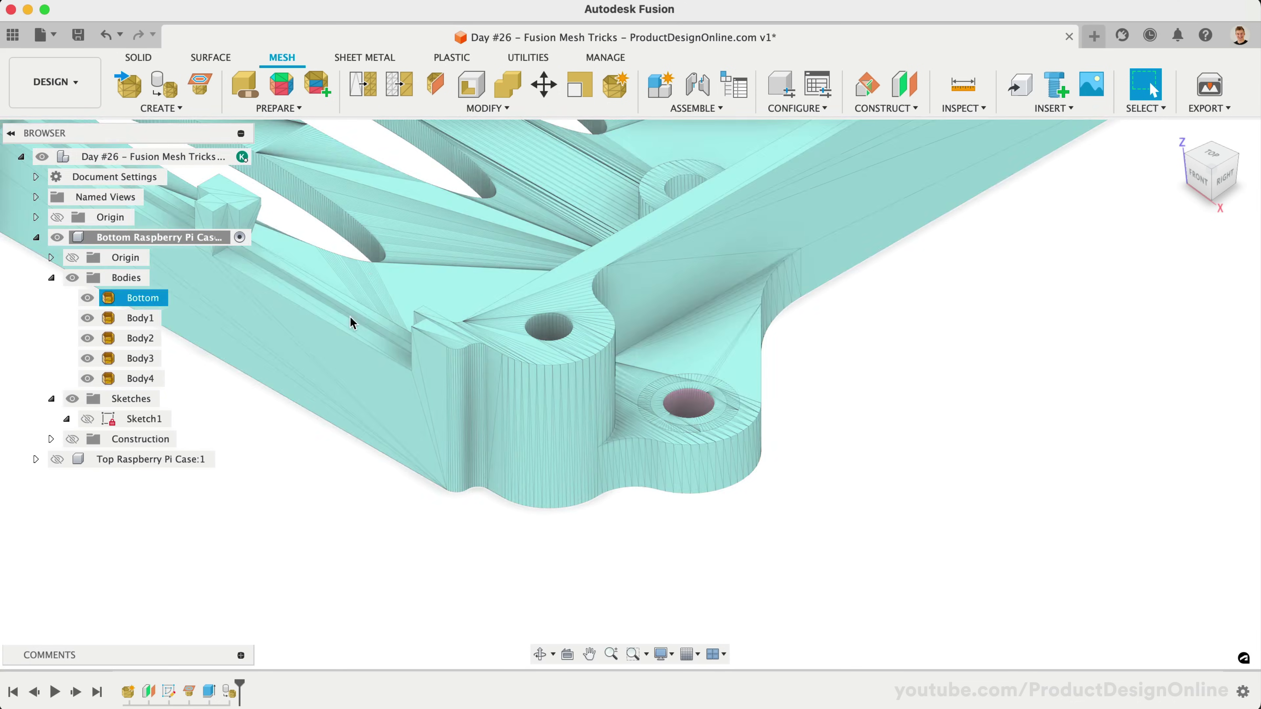
- Combine with Join, using Bottom as target and Body1–Body4 as tool bodies
click(508, 89)
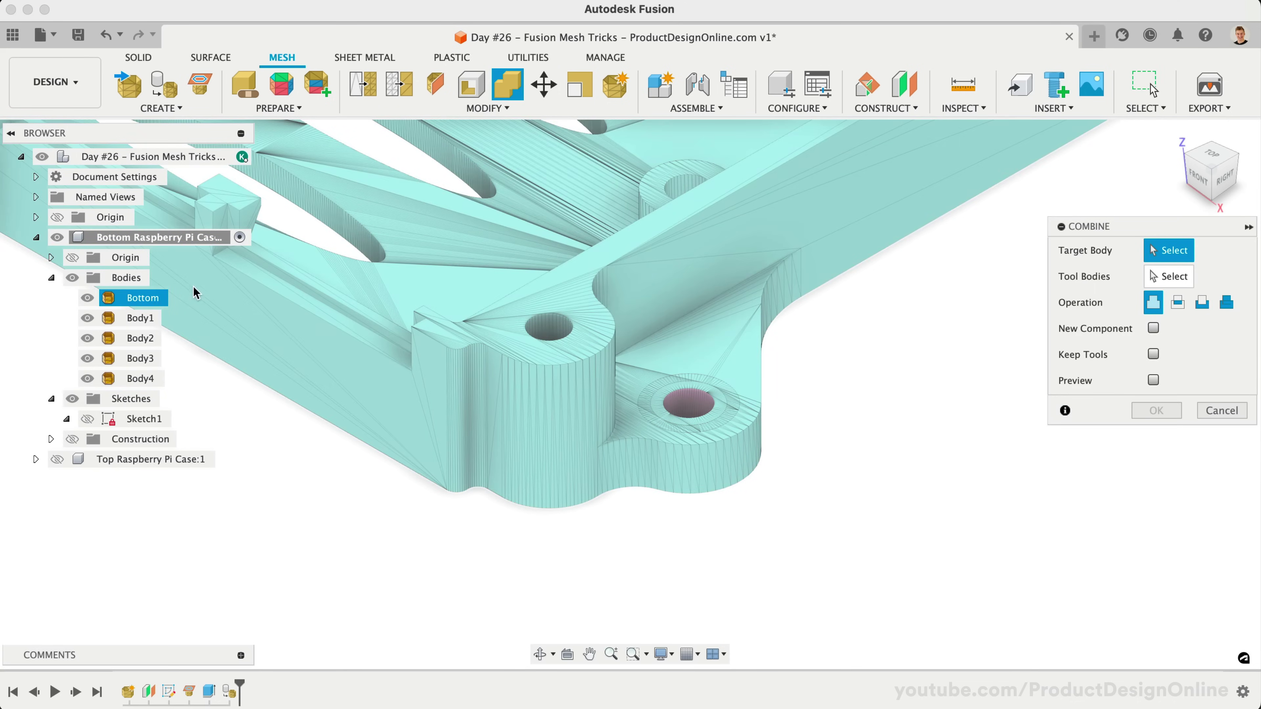
click(141, 298)
click(140, 318)
click(141, 338)
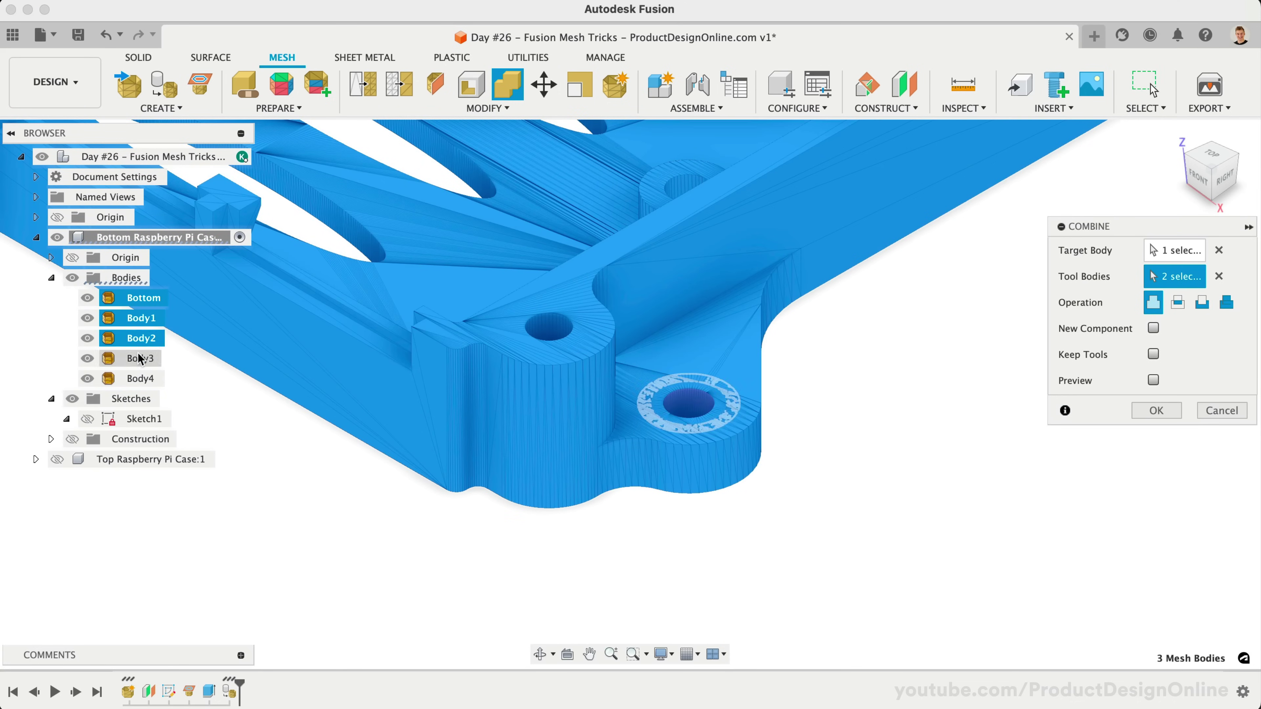
click(141, 358)
click(141, 378)
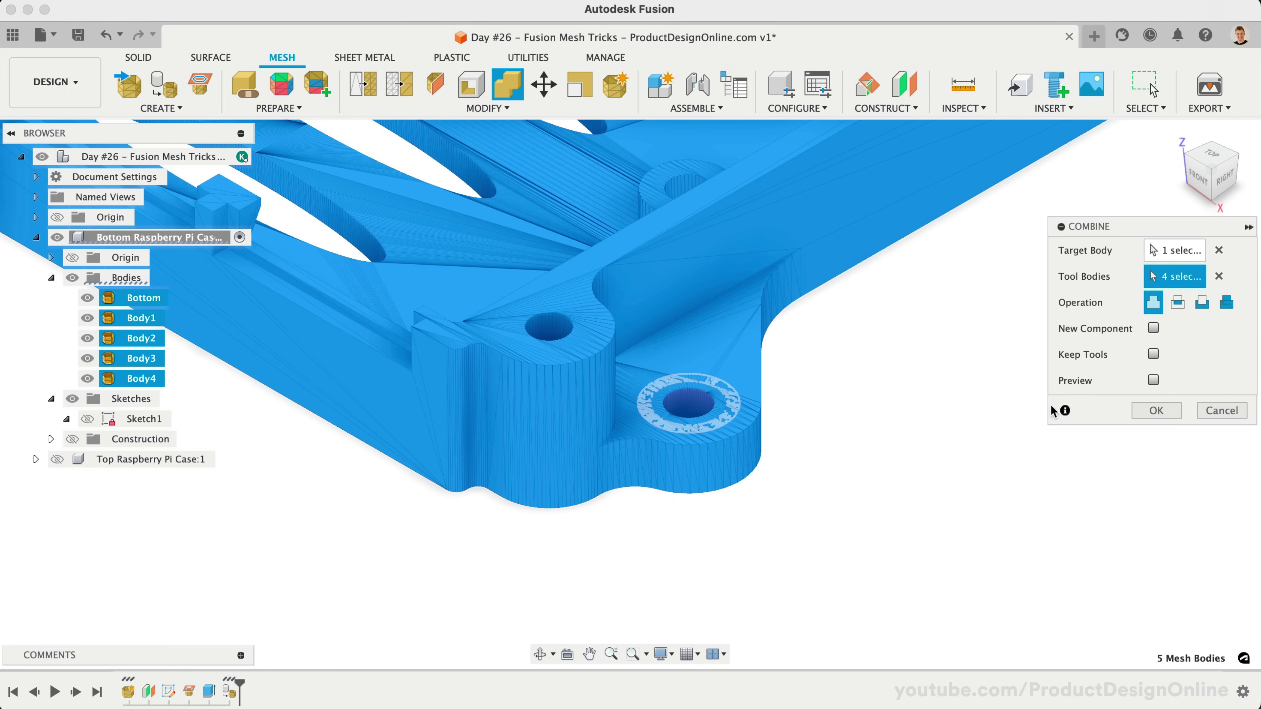
click(1137, 412)
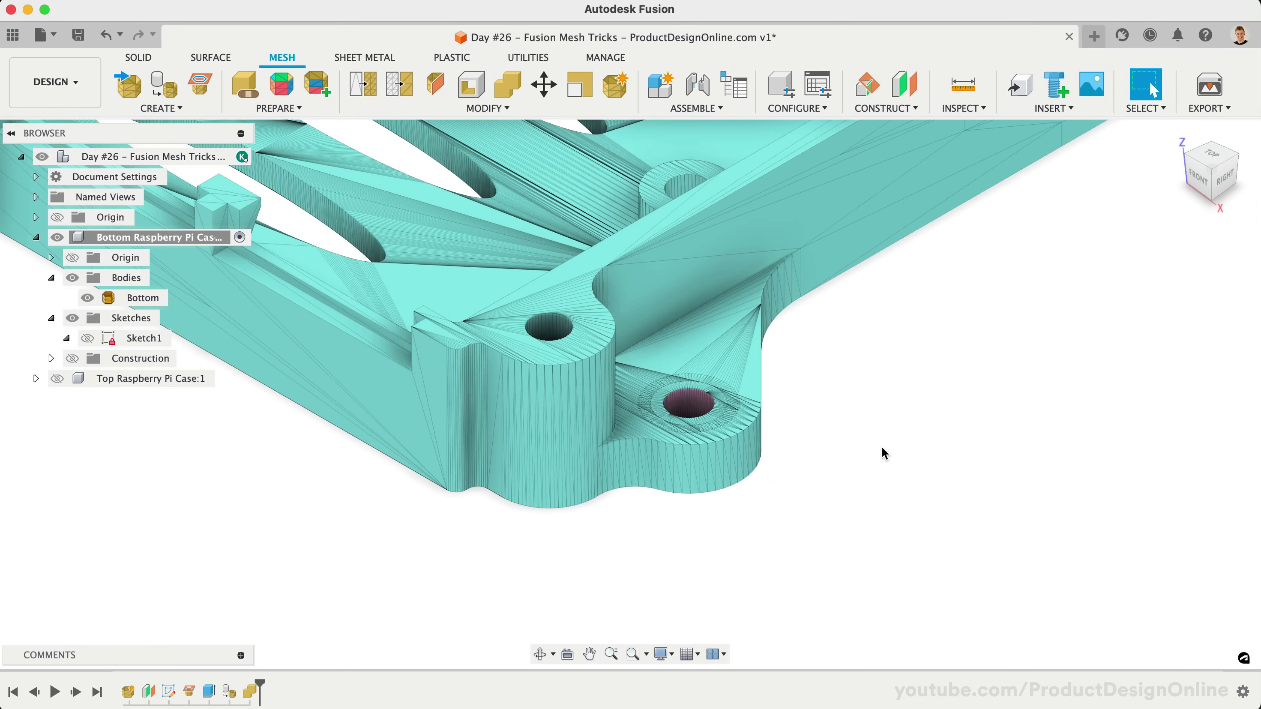
key(F6)
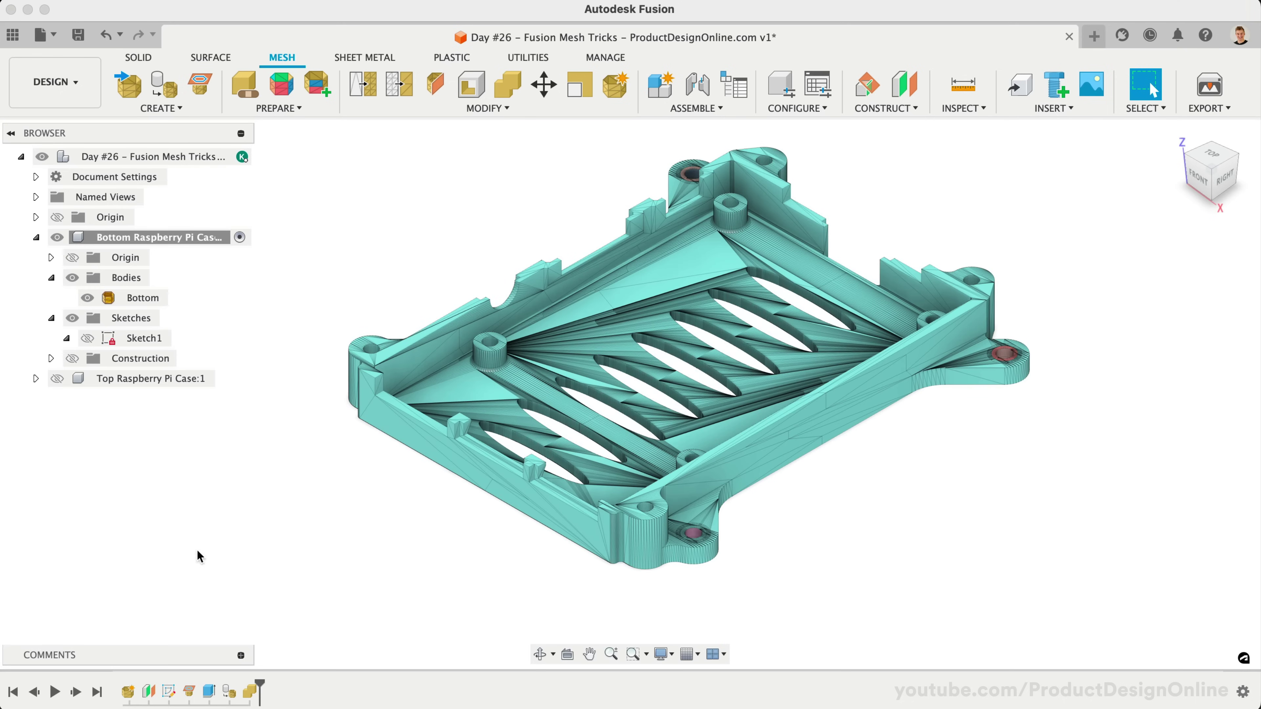
double_click(170, 692)
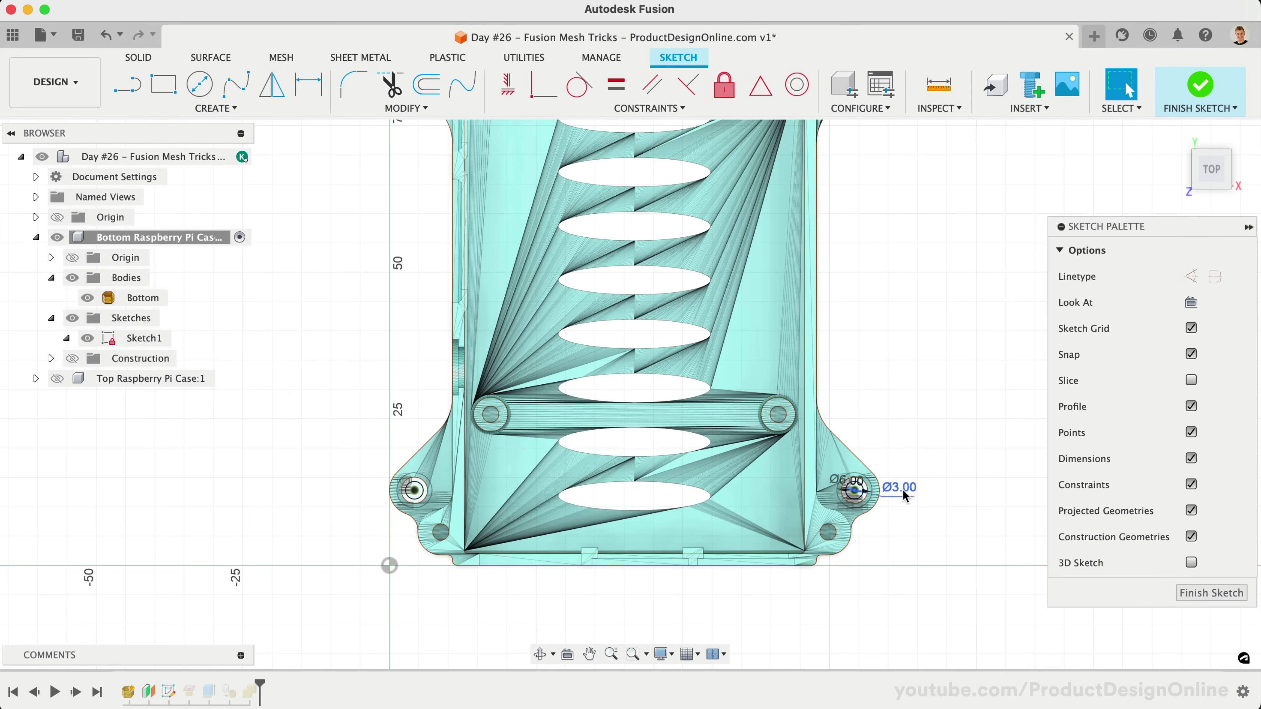
double_click(904, 496)
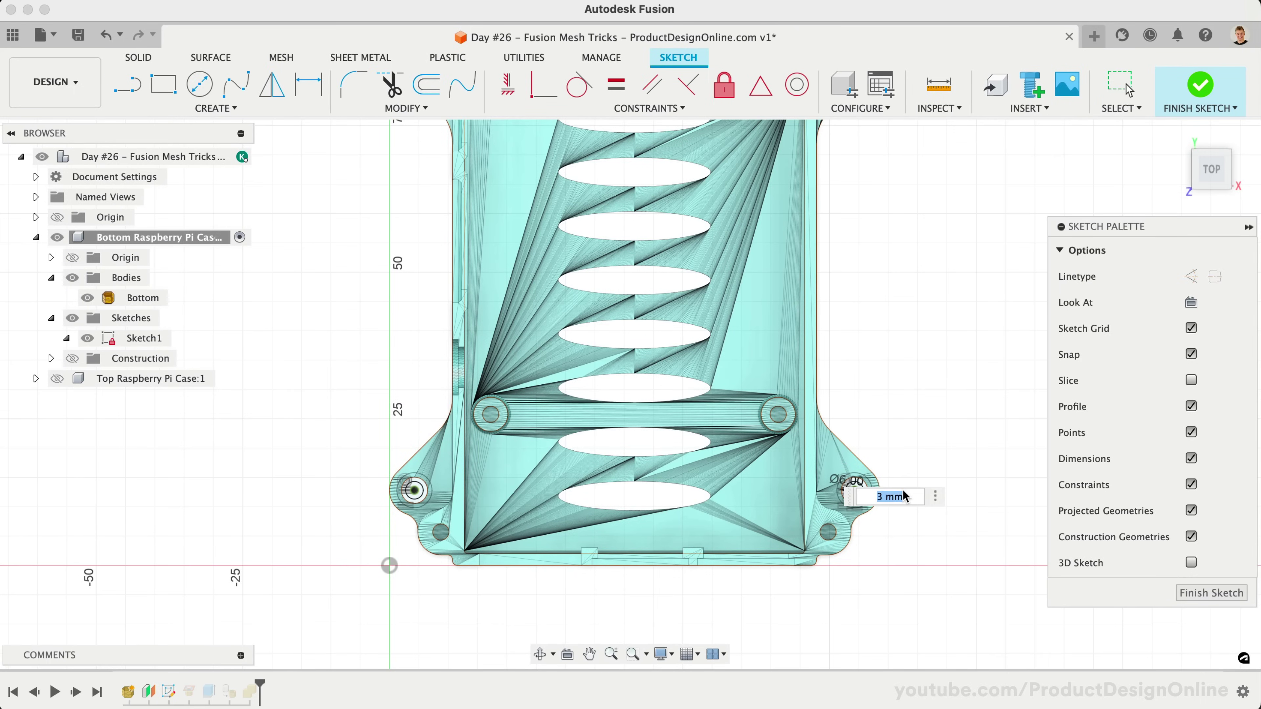
click(883, 501)
click(1200, 85)
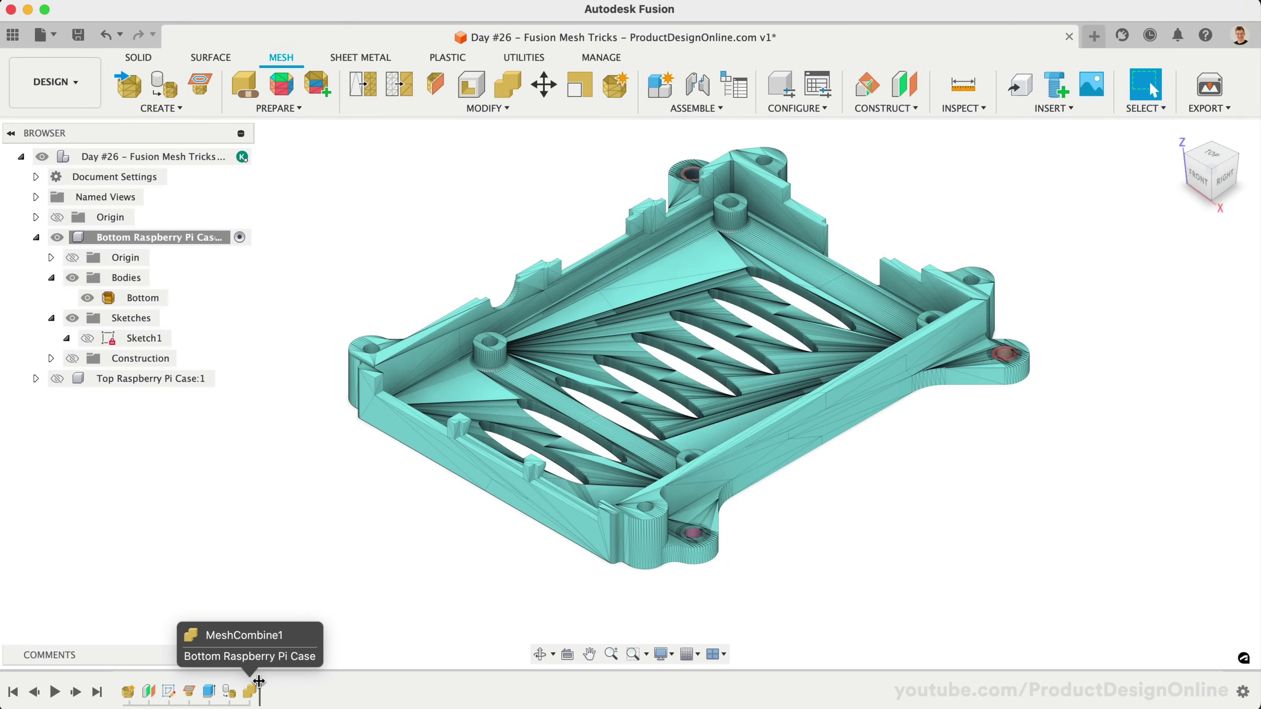
drag(250, 680, 219, 685)
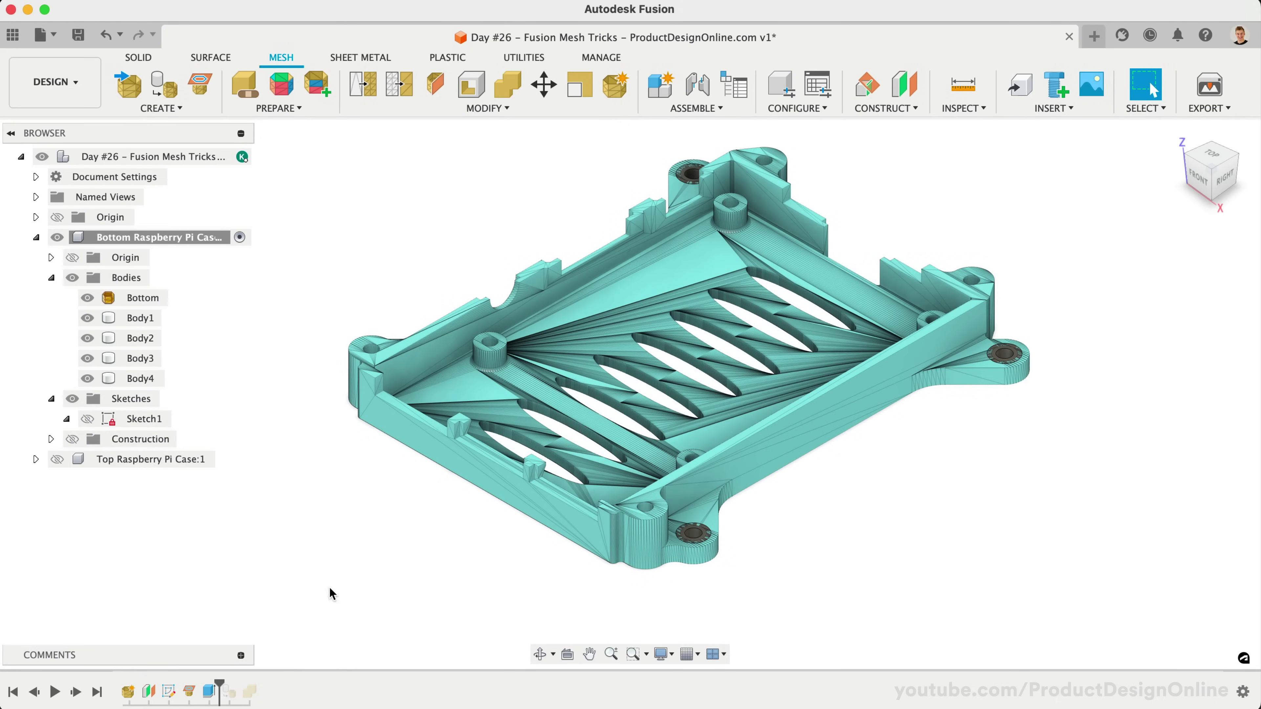
drag(217, 680, 259, 683)
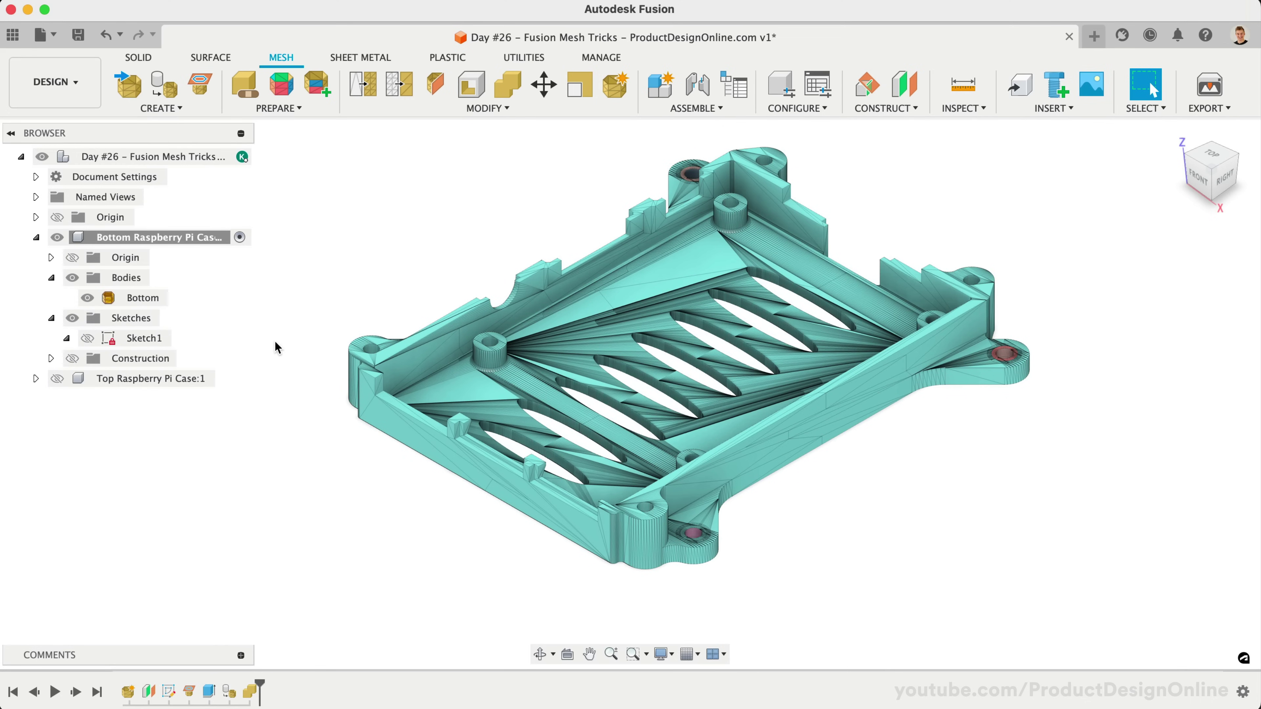
- Activate the top case component and show its mesh
click(37, 237)
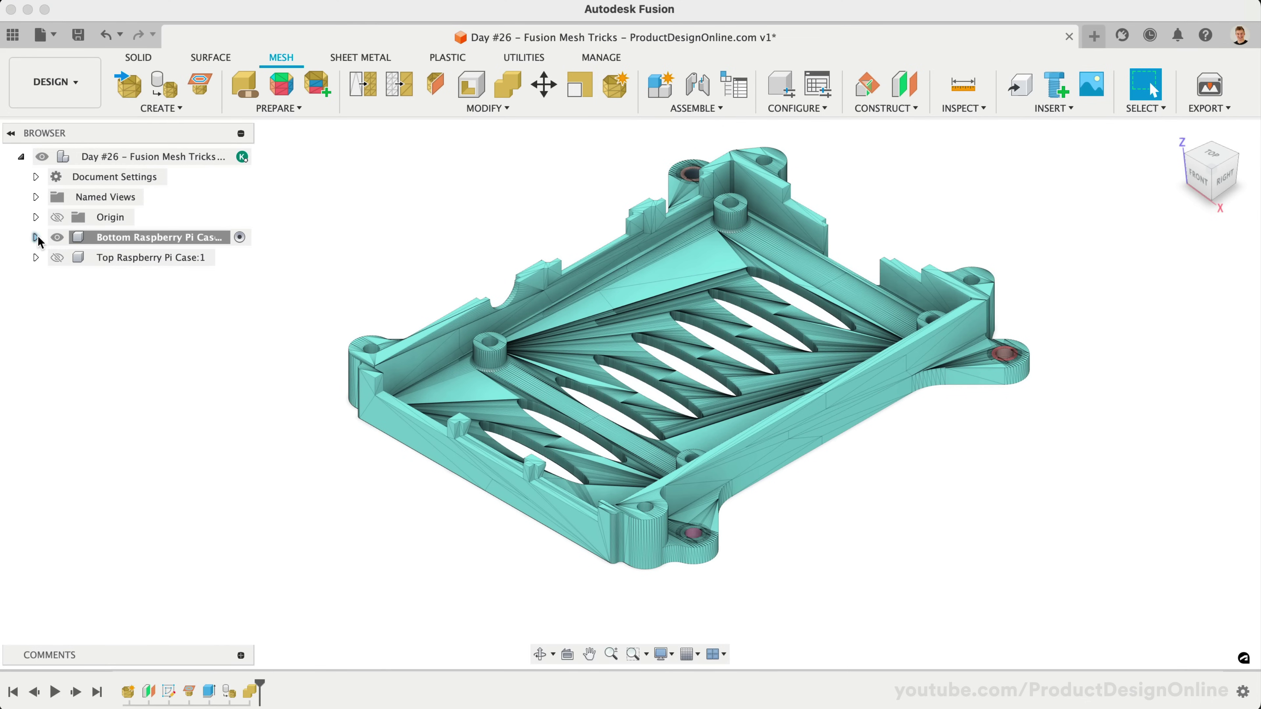
click(230, 257)
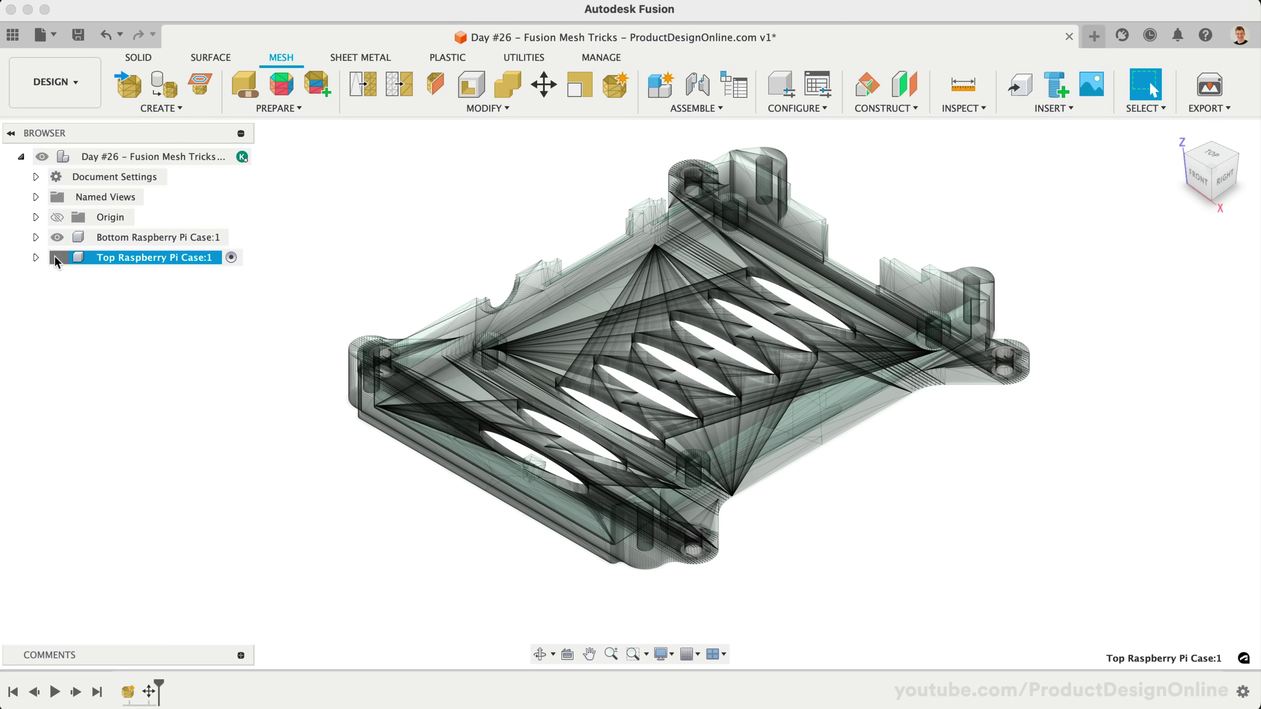
click(56, 258)
click(206, 357)
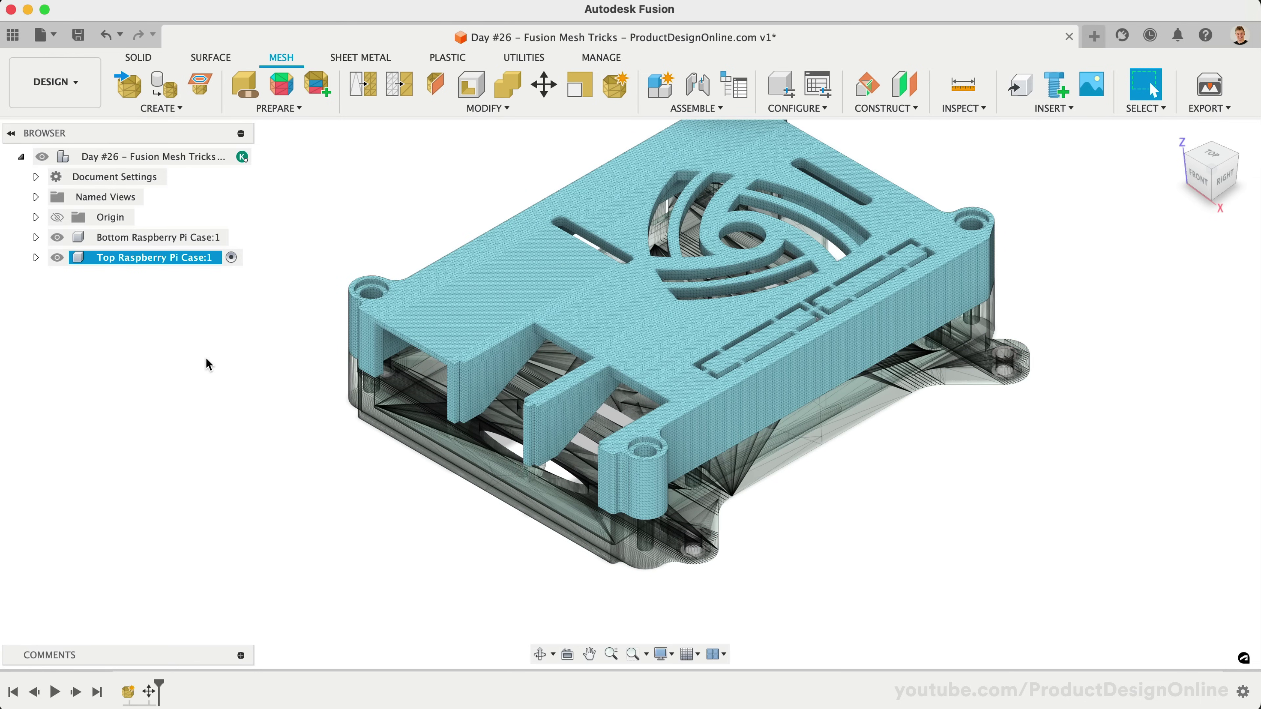
- Create a construction plane offset 22.50 mm above the XY plane
click(905, 85)
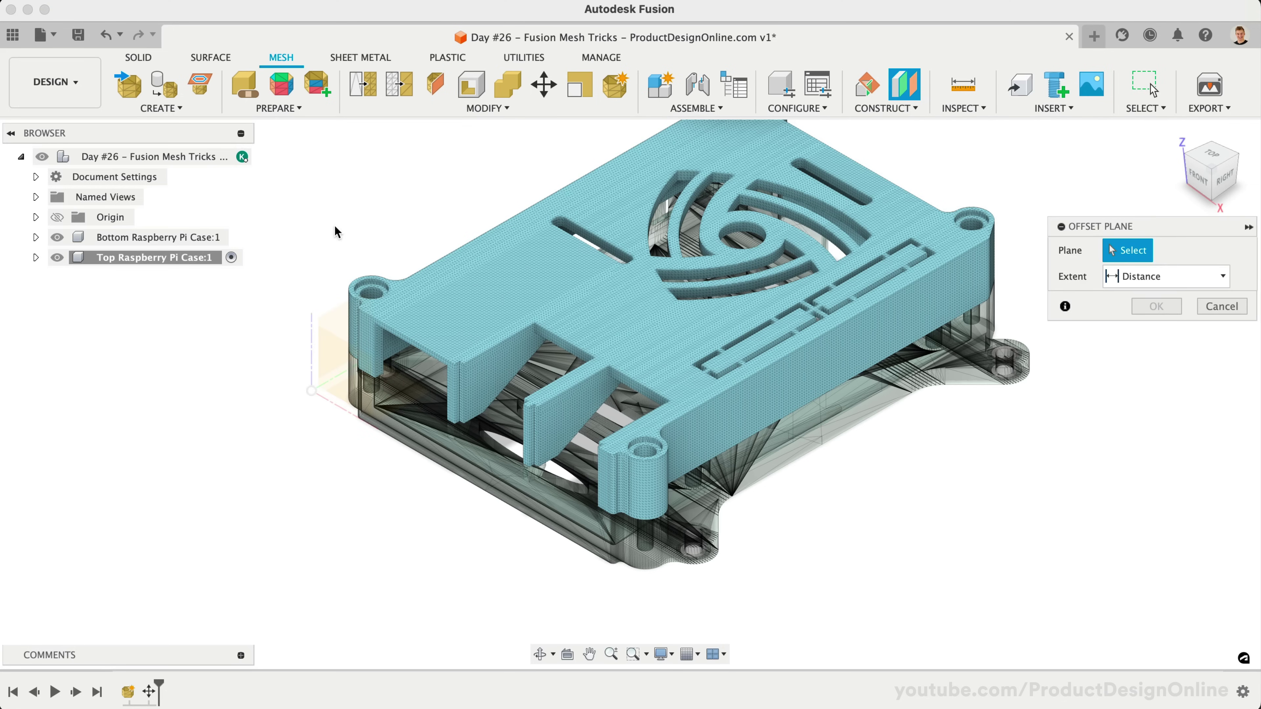
click(376, 399)
click(1197, 175)
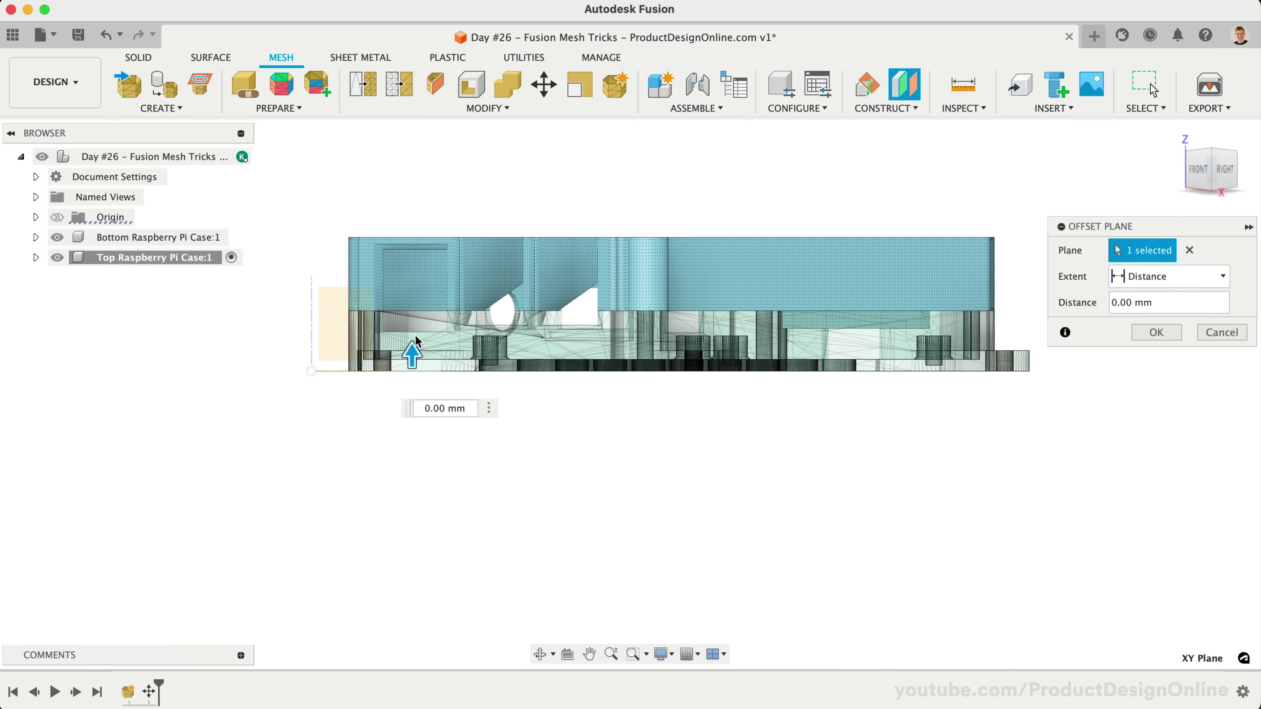
drag(411, 354, 420, 196)
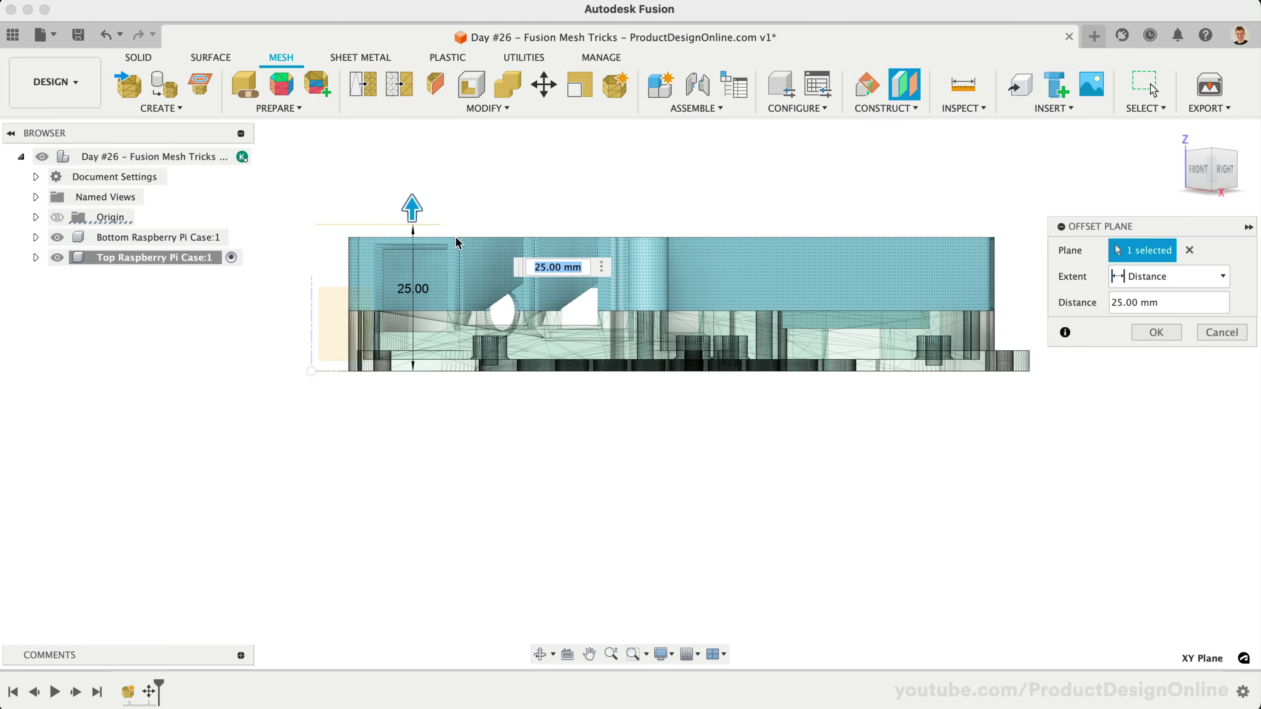
scroll(459, 241, up, 6)
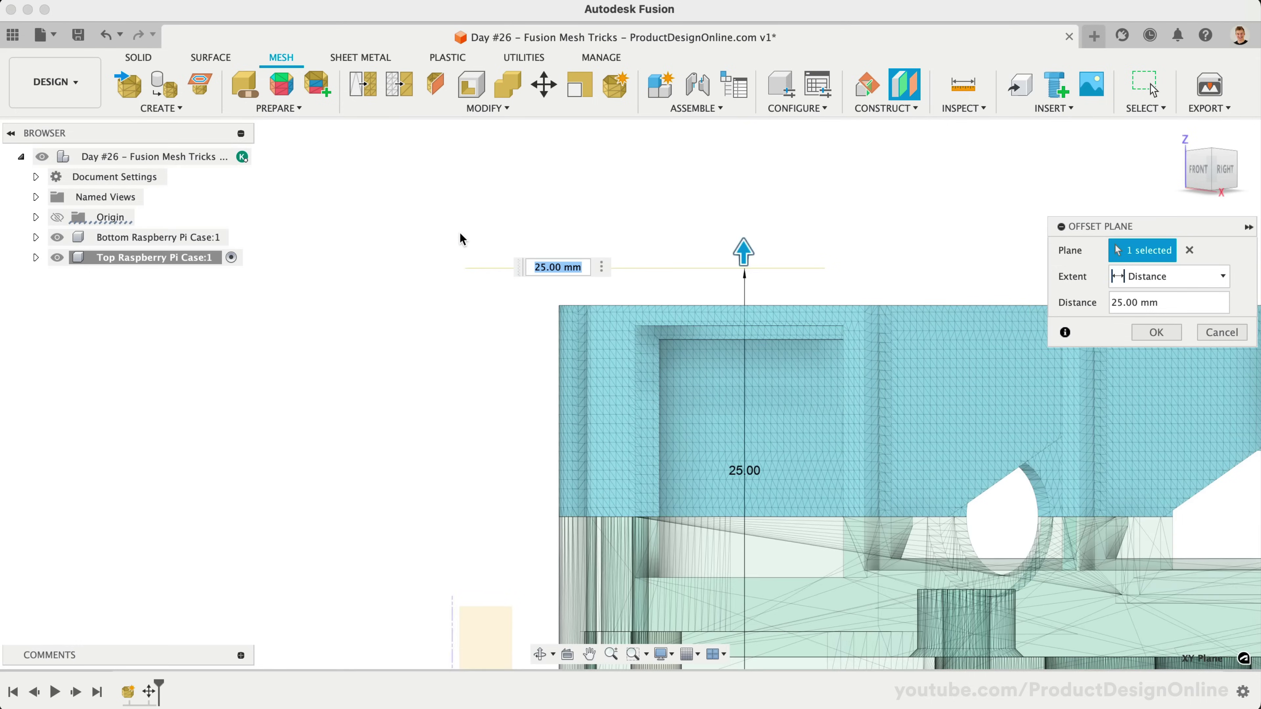
scroll(630, 397, up, 3)
drag(810, 175, 809, 256)
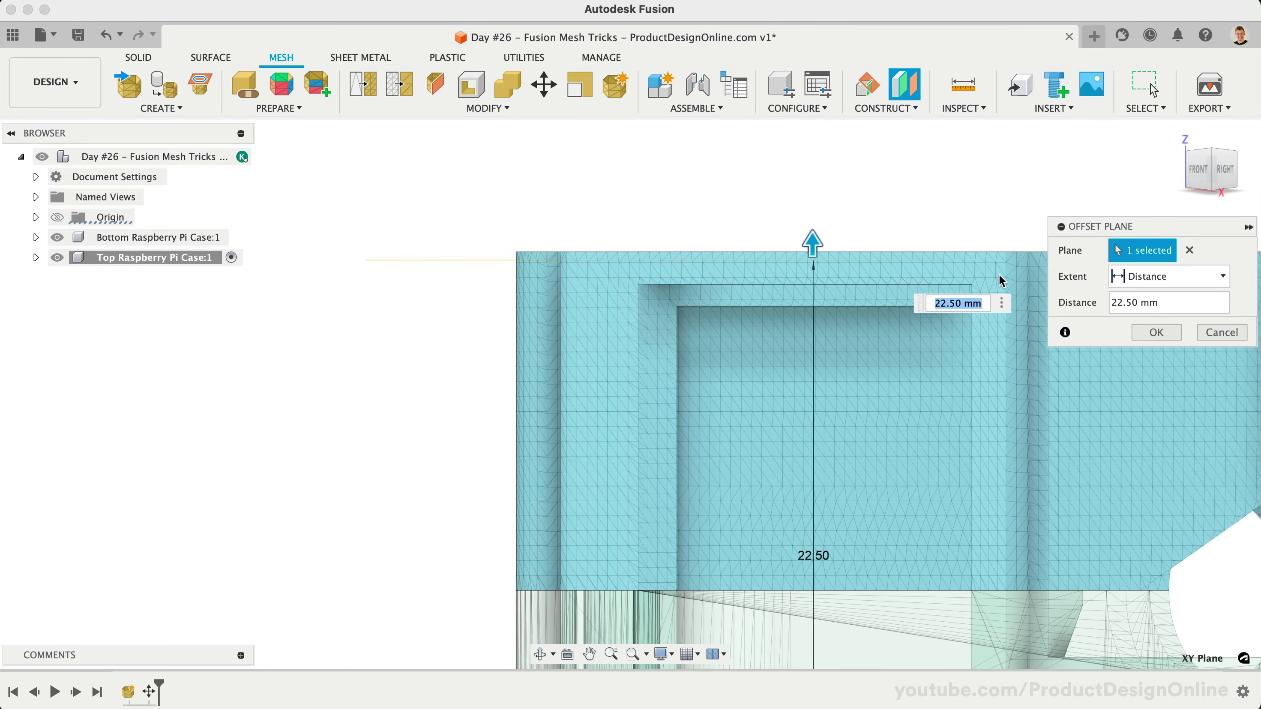
click(1156, 332)
scroll(861, 201, down, 5)
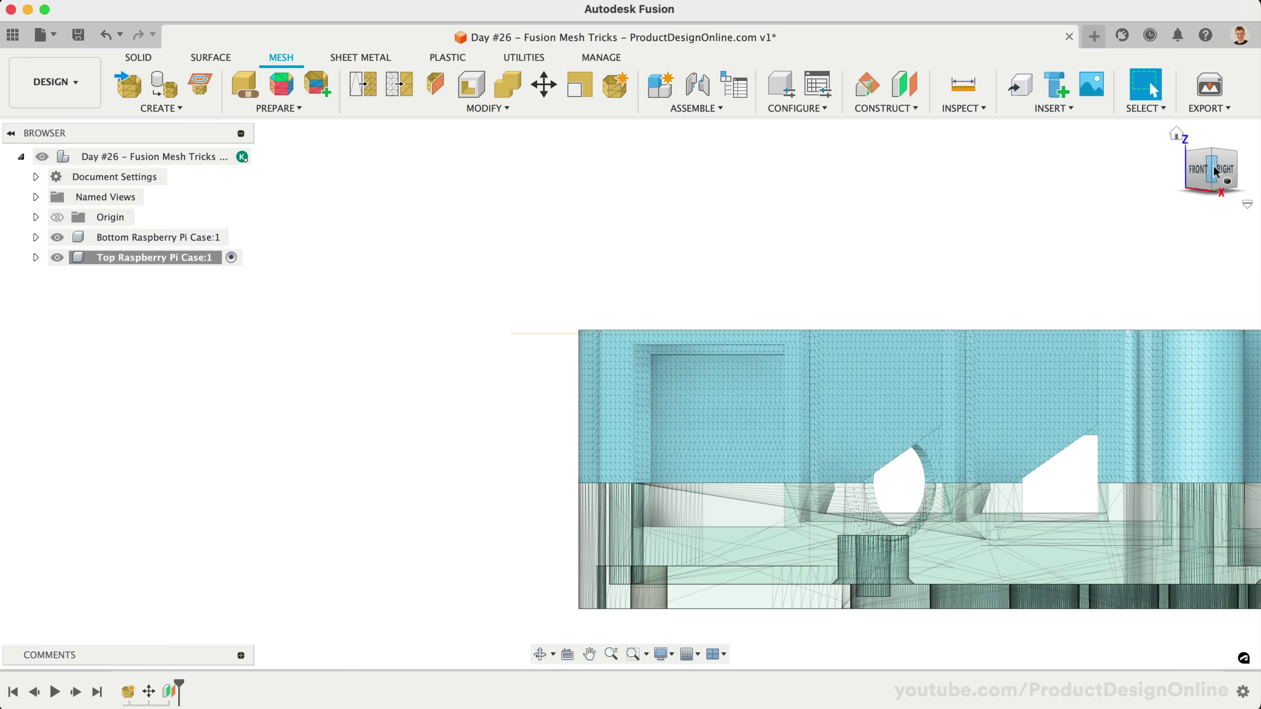
drag(1214, 167, 1204, 205)
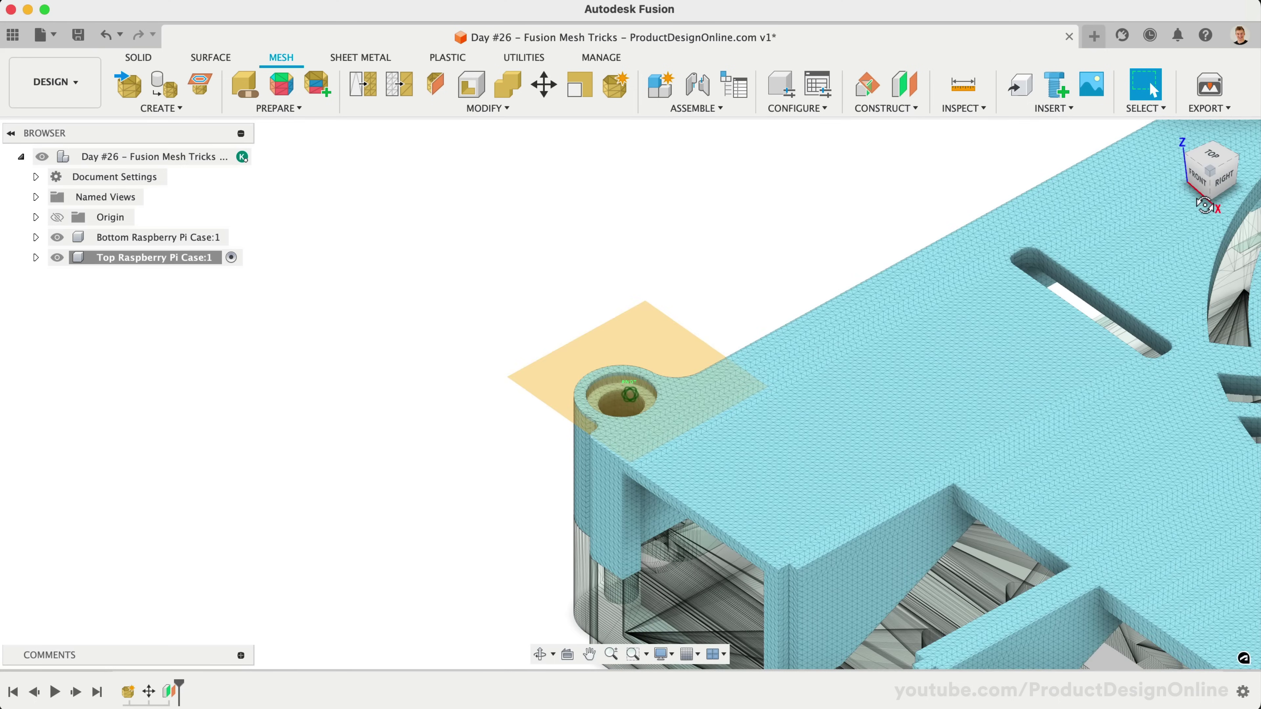
right_click(647, 333)
- Extrude the KEVIN text as a new body, two sides: 1 mm up, 2 mm down
click(631, 457)
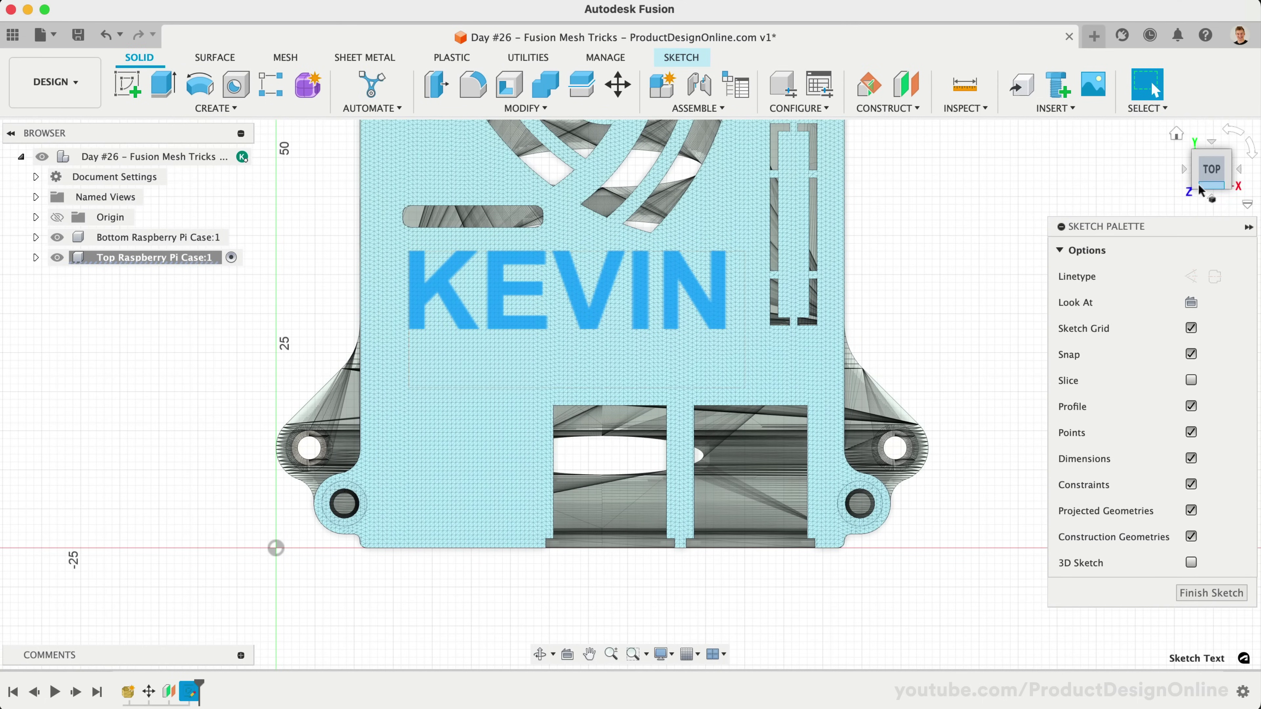
shift+middle_drag(479, 368, 563, 374)
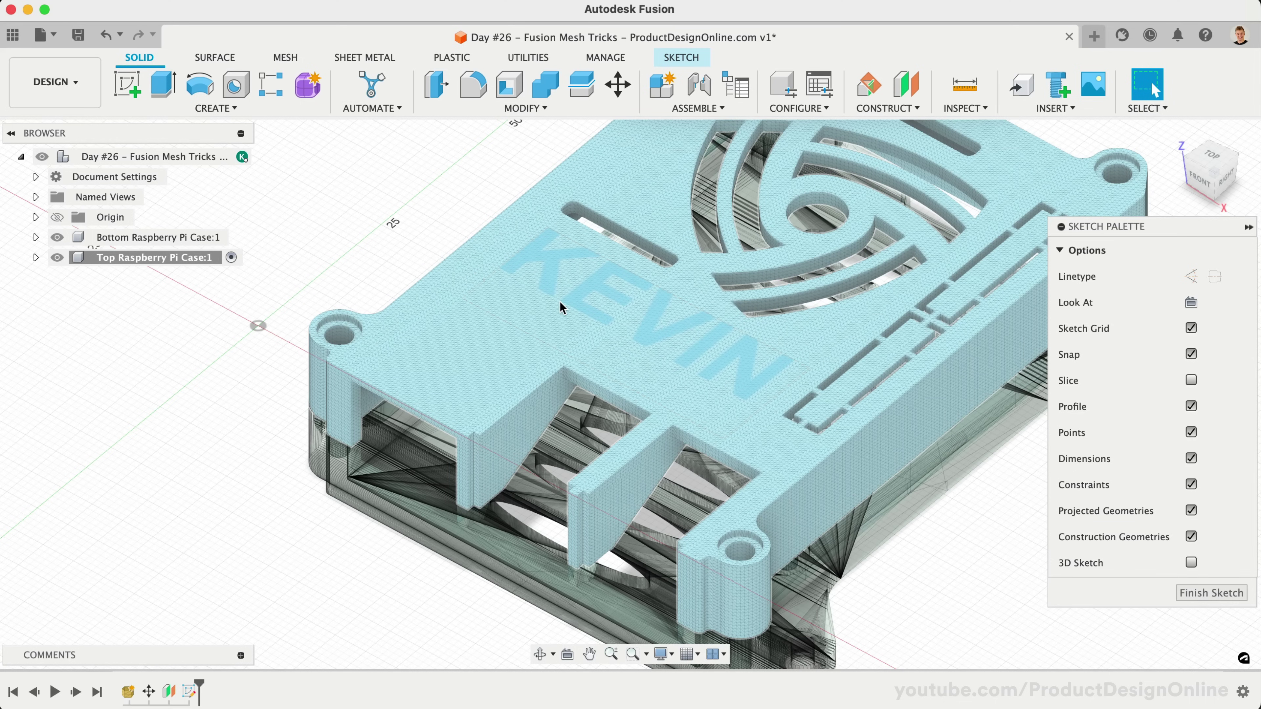
key(e)
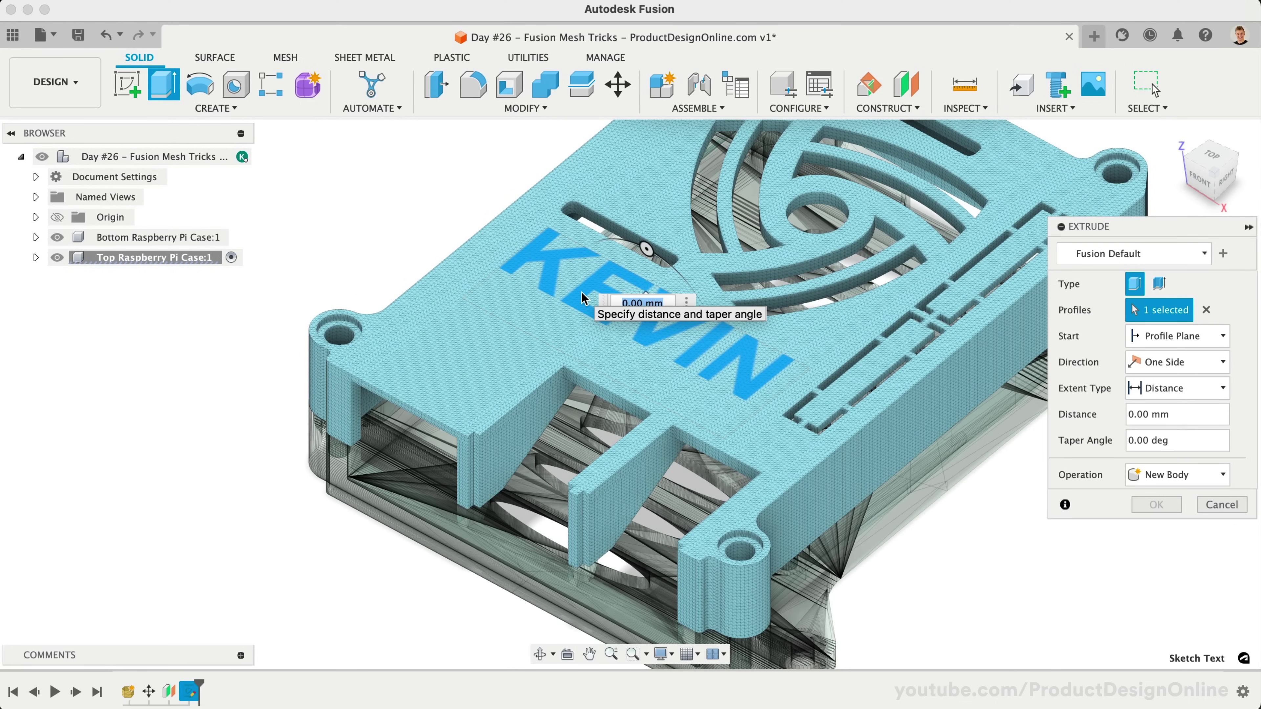
text(1)
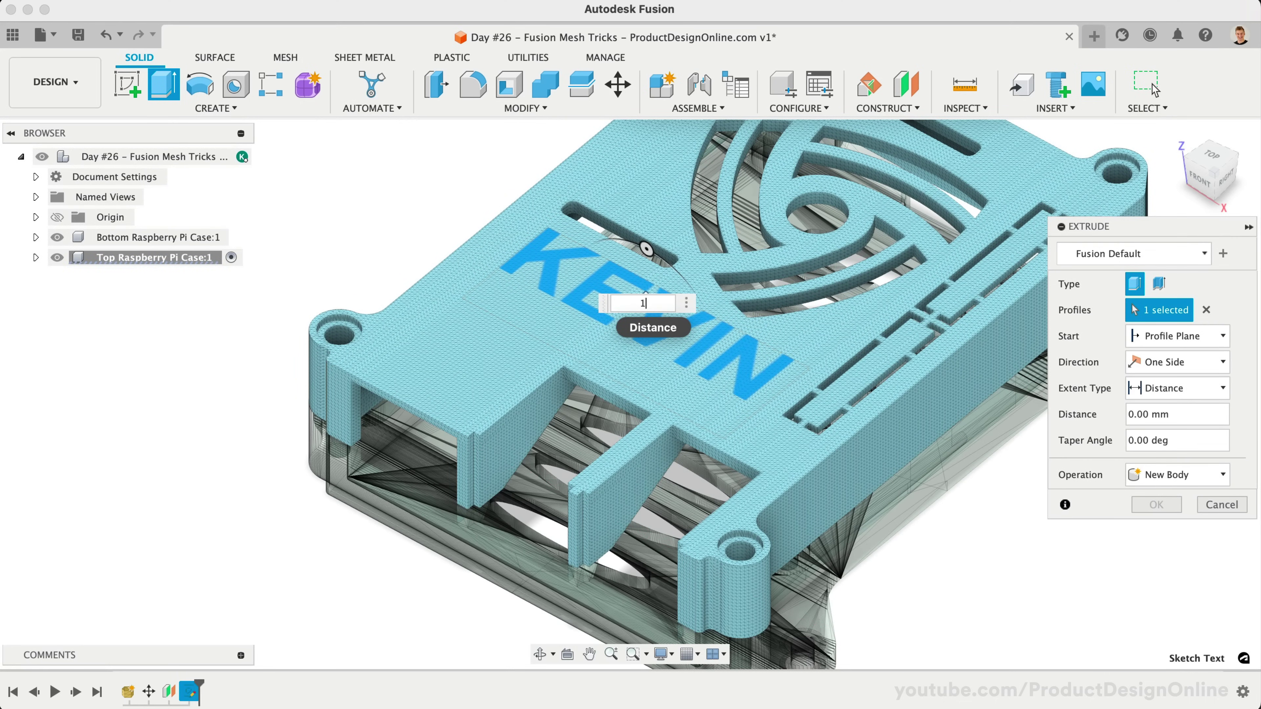
scroll(456, 392, right, 5)
scroll(457, 392, down, 2)
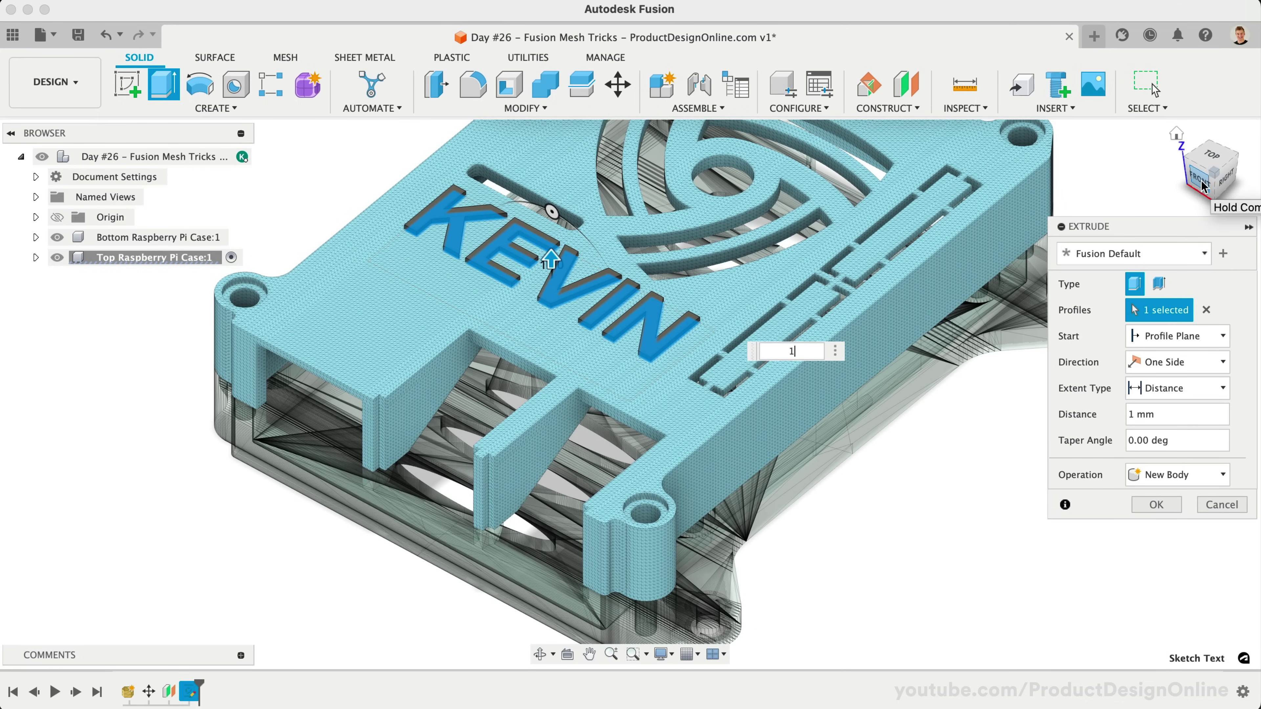
click(1191, 389)
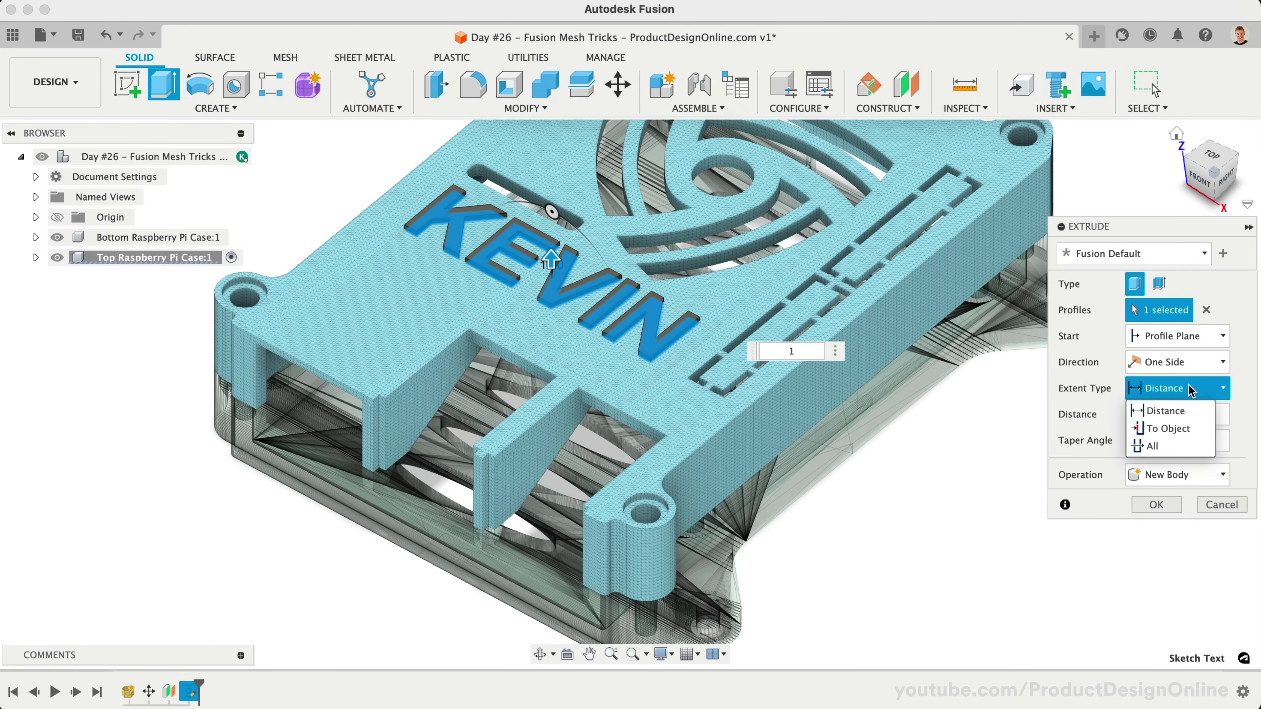
click(1176, 363)
click(1176, 402)
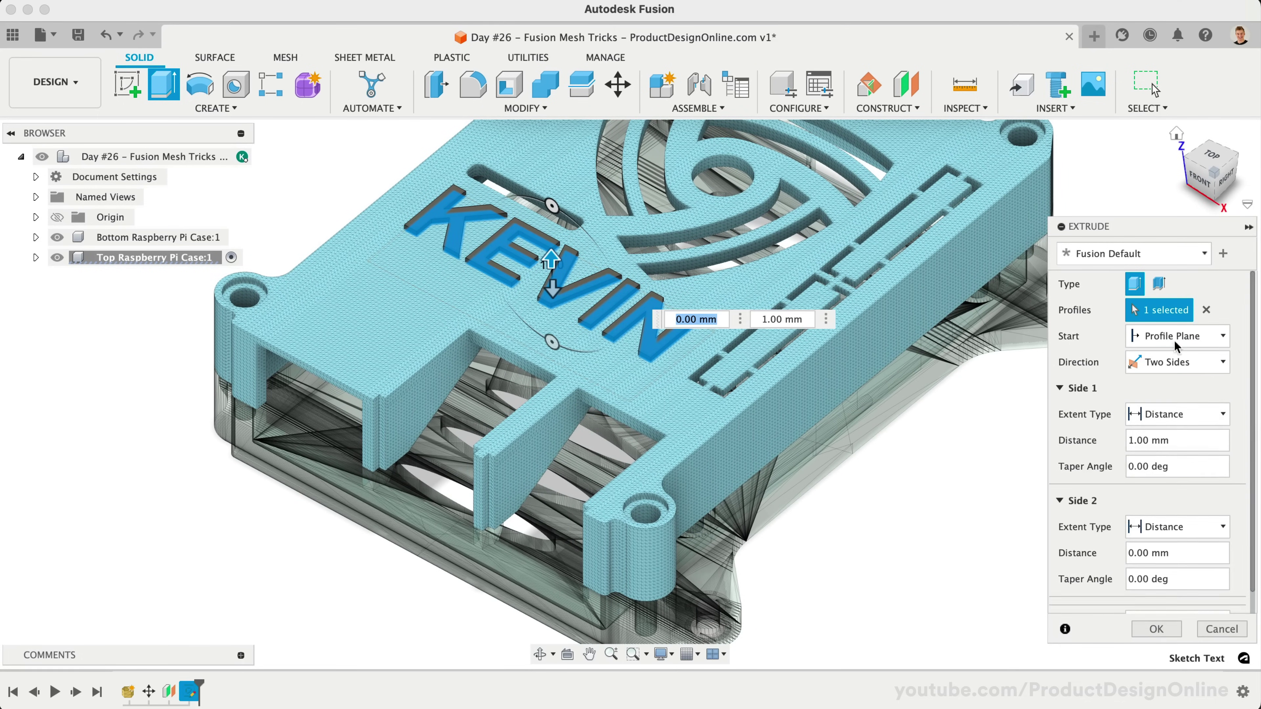
click(1201, 177)
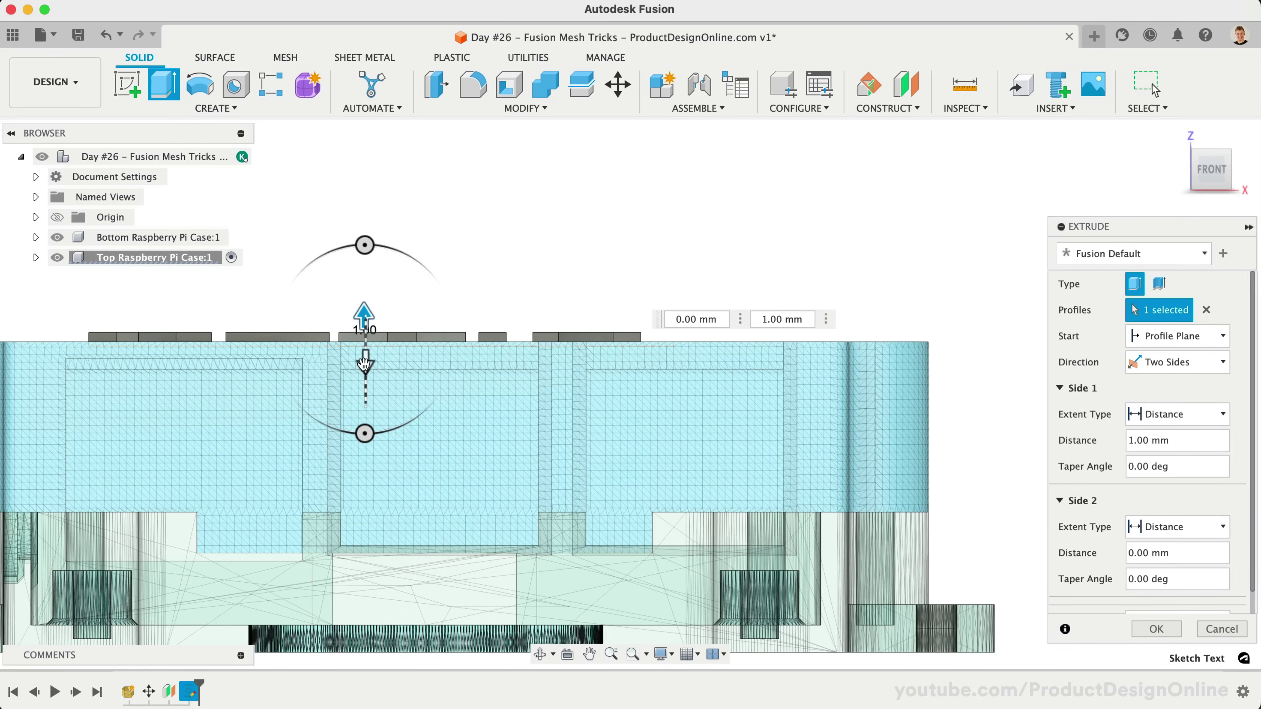
drag(365, 365, 367, 395)
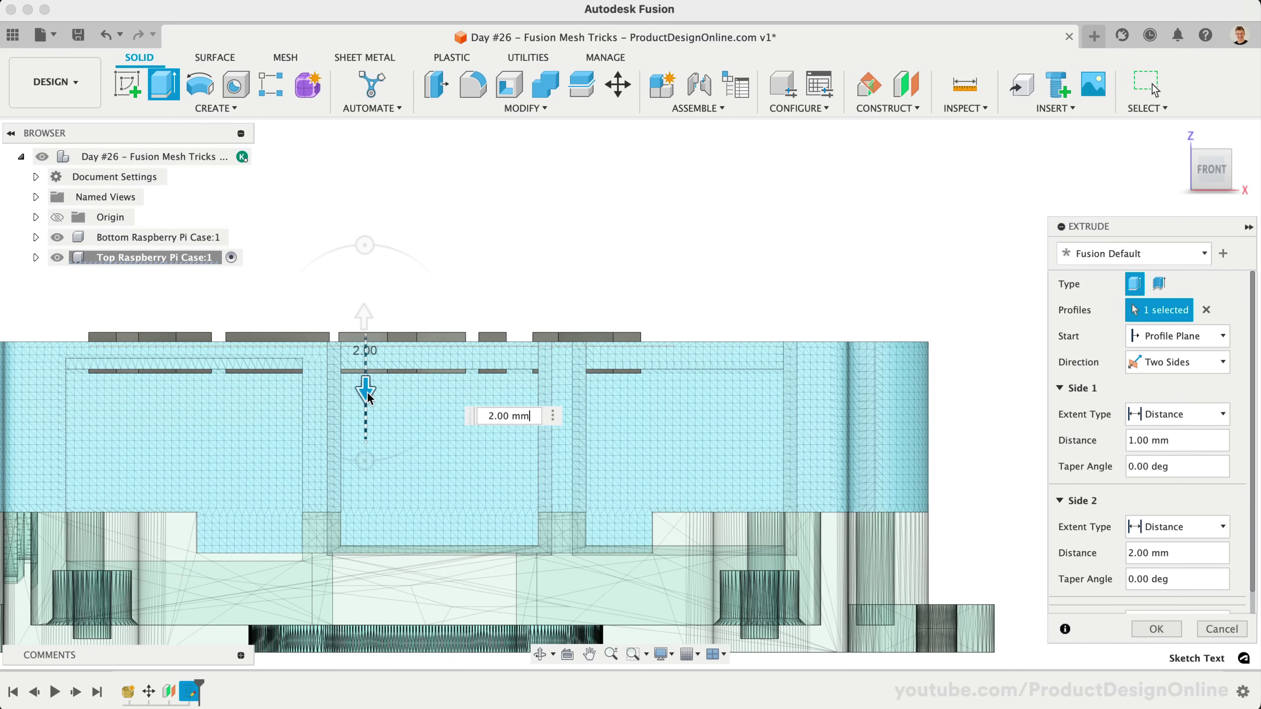
click(1152, 629)
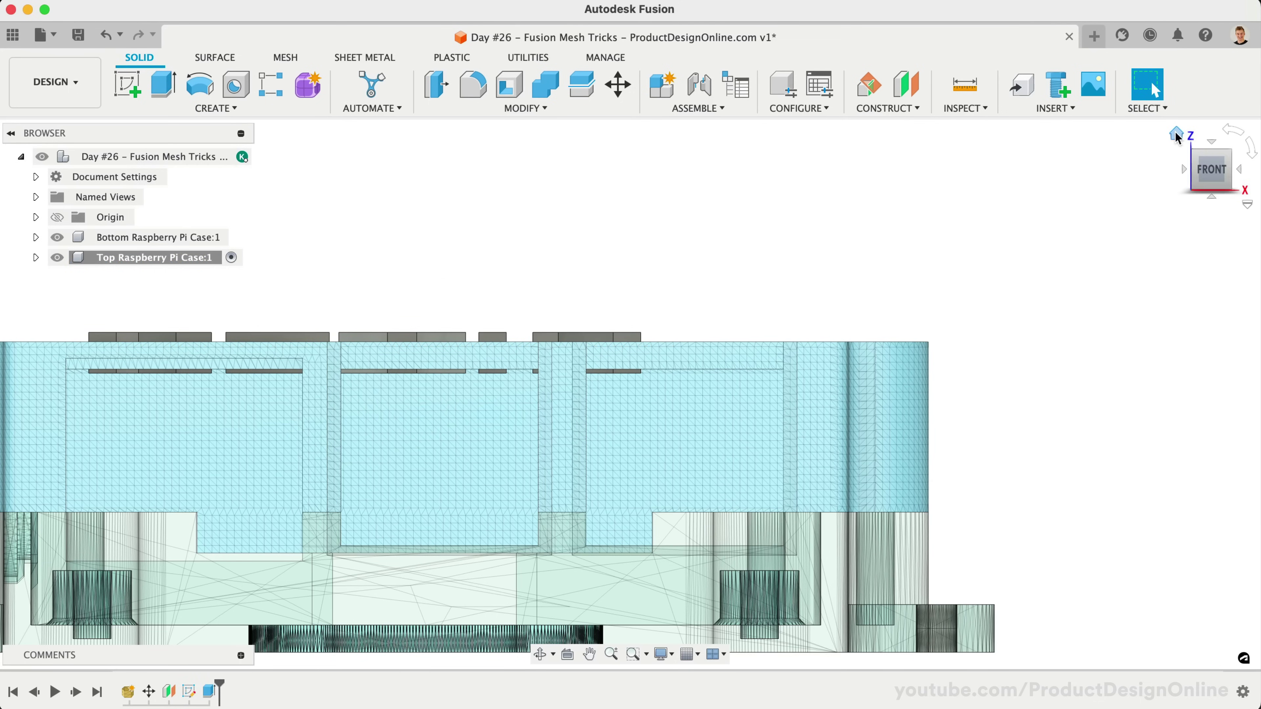
- Return to the home view and expand the Top Raspberry Pi Case bodies in the Mesh workspace
click(1177, 134)
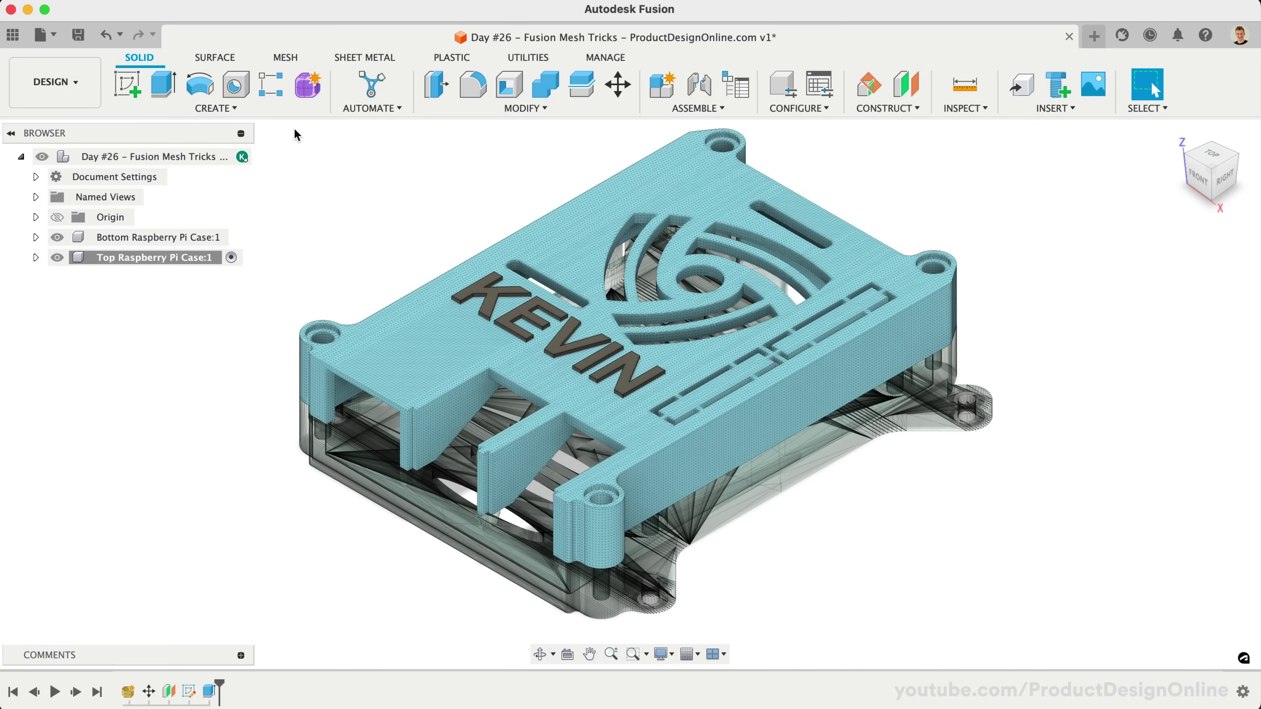
click(286, 59)
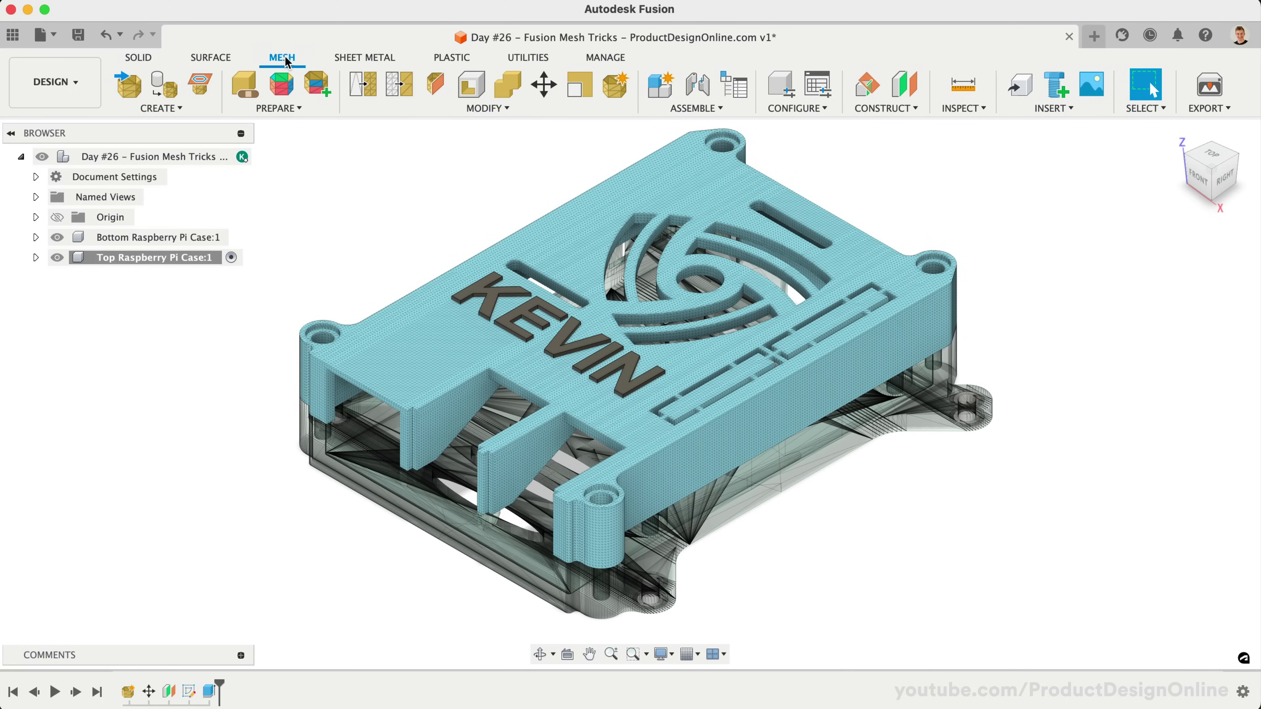
click(35, 257)
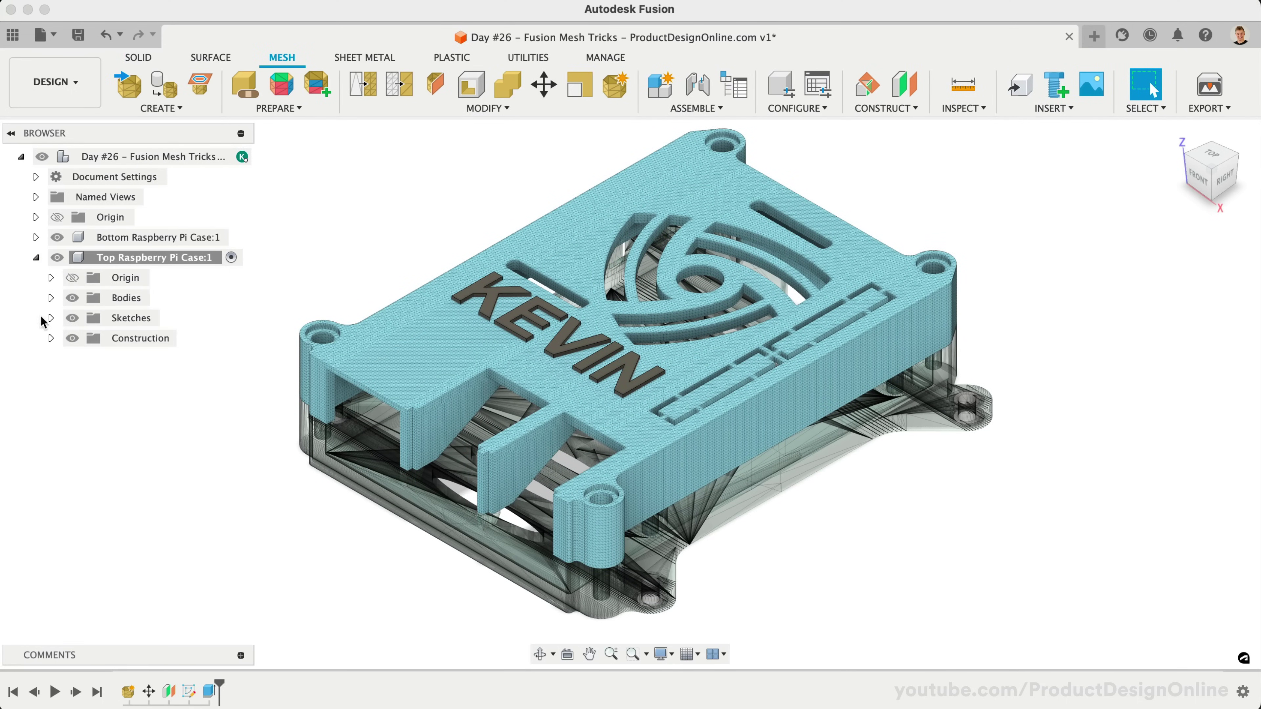
click(50, 298)
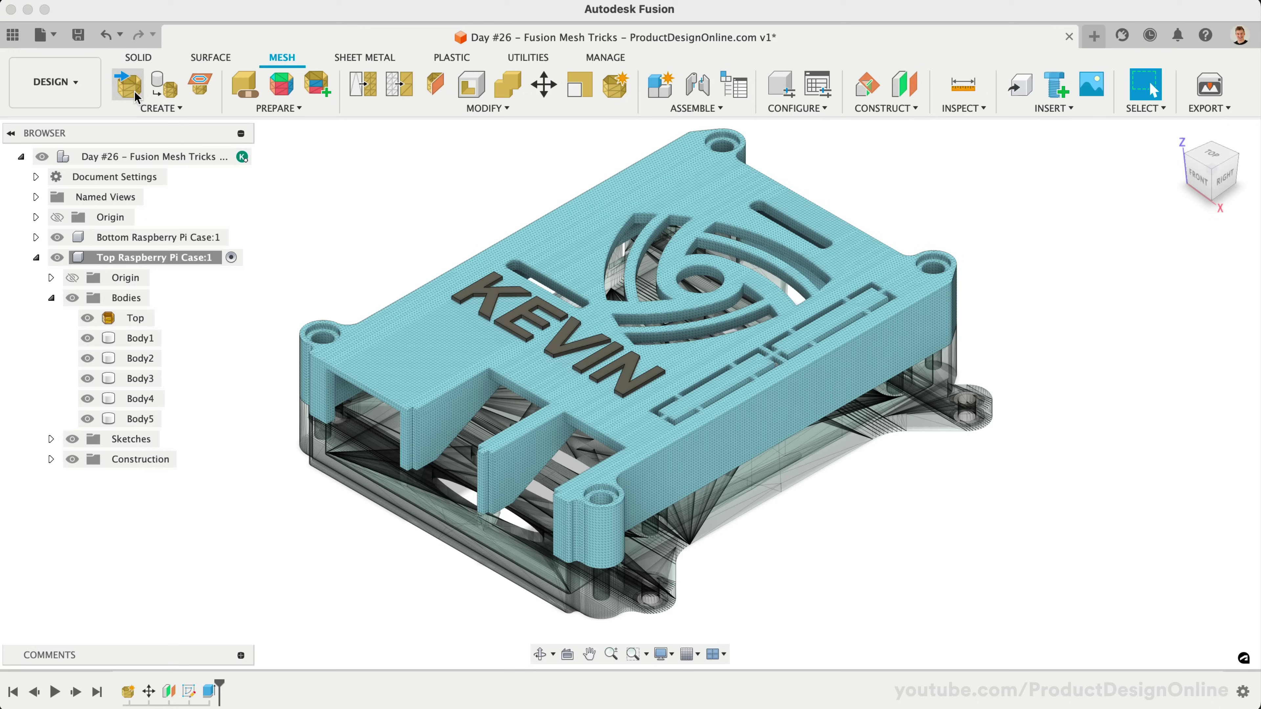
- Tessellate the letter bodies Body1–Body5 into mesh bodies at Medium refinement
click(164, 85)
click(141, 339)
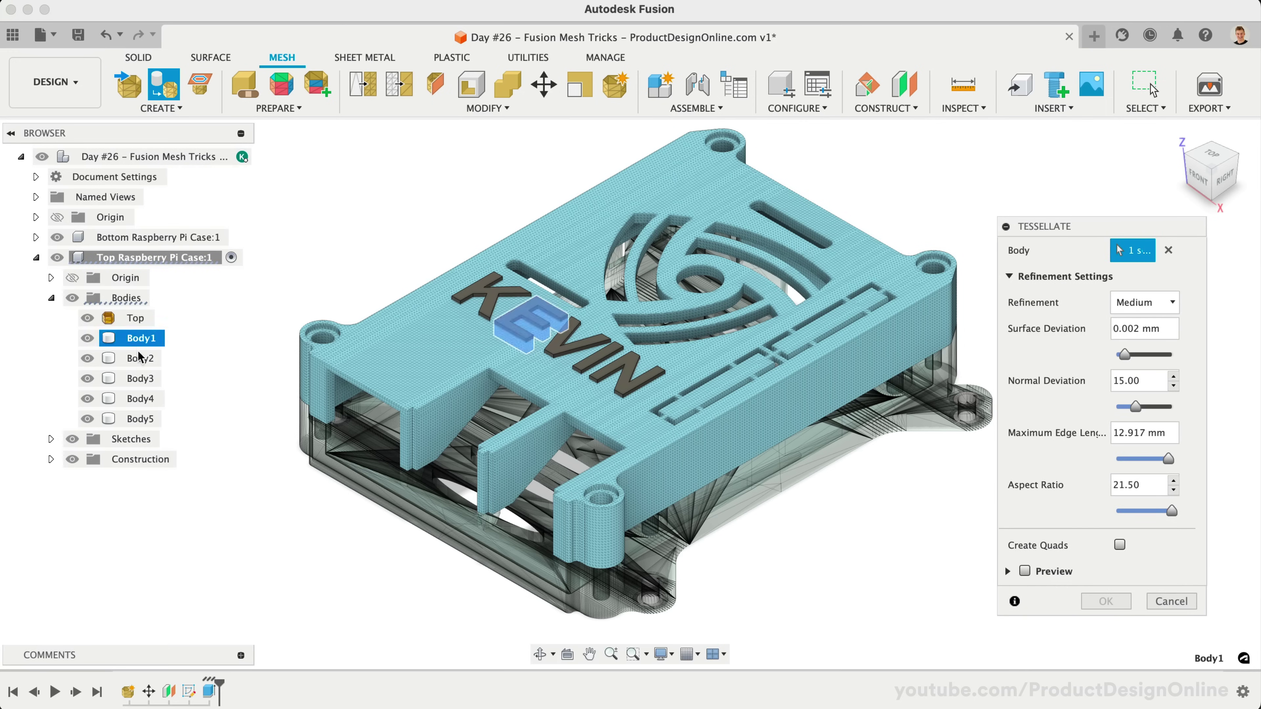
click(140, 358)
click(141, 379)
click(141, 399)
click(140, 419)
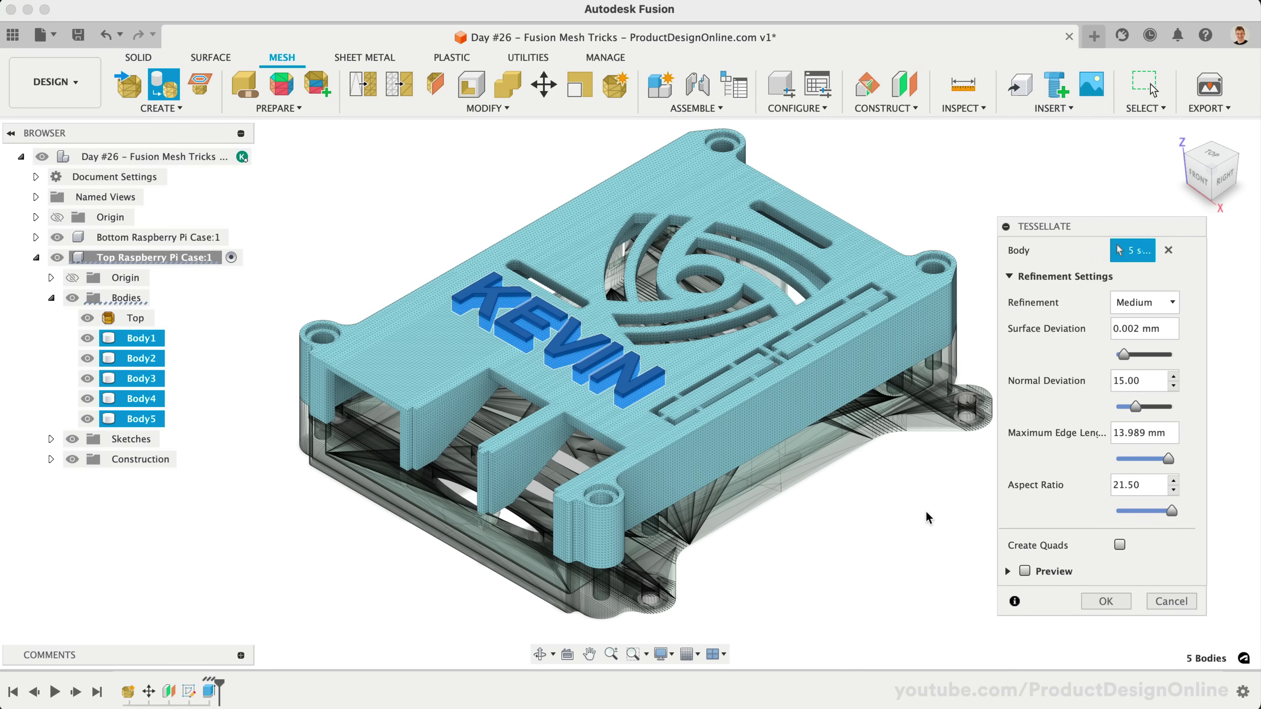
click(1106, 601)
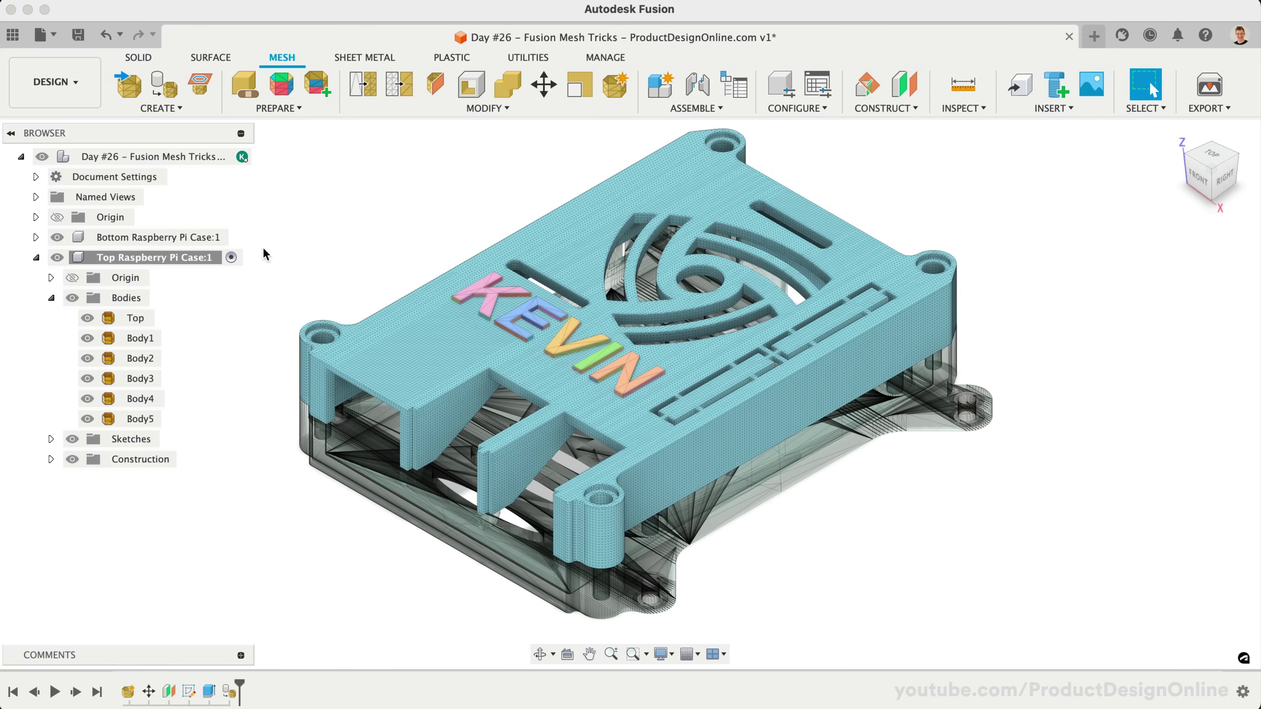
- Combine with Top as target and Body1–Body5 as tool bodies using the Cut operation
click(507, 88)
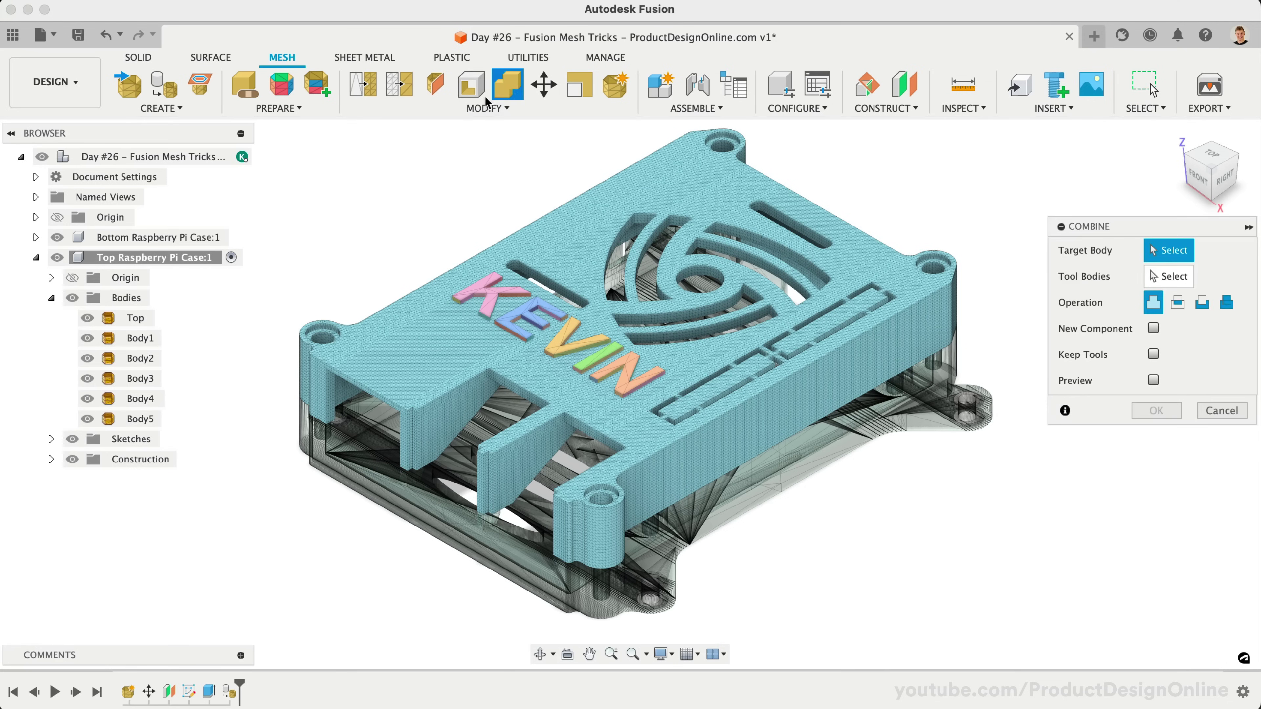
click(576, 249)
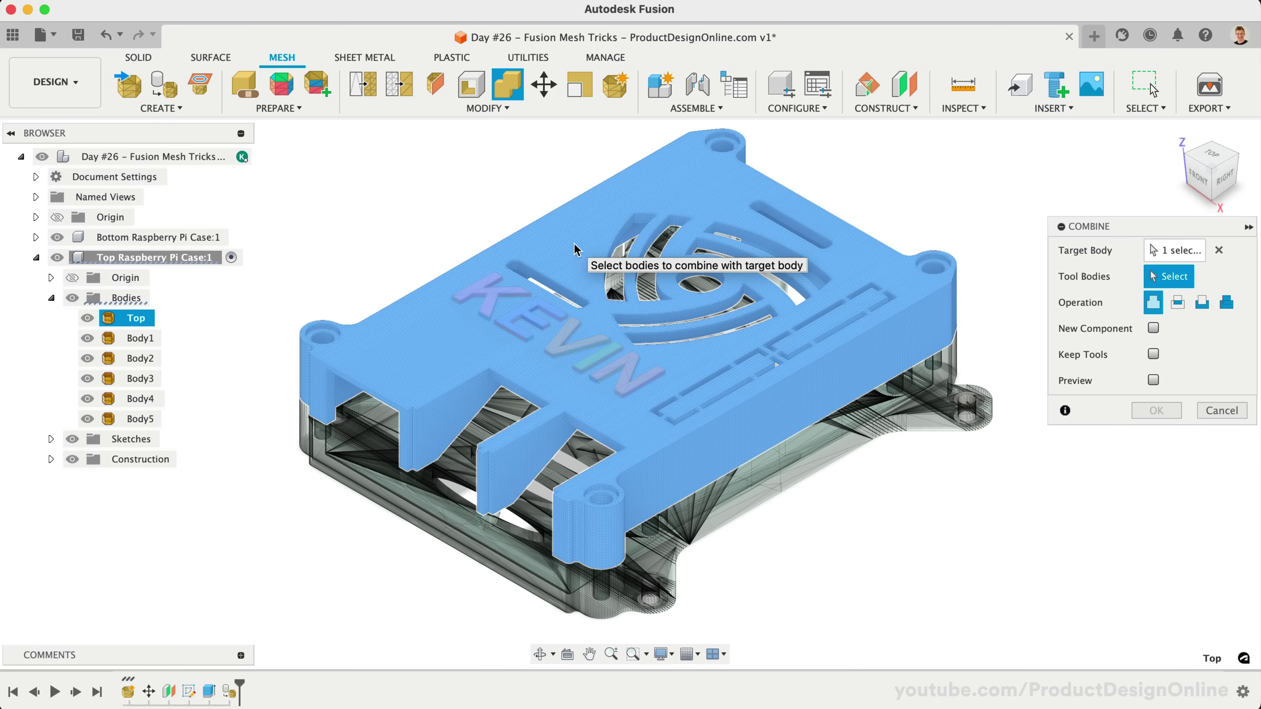
click(130, 338)
click(130, 358)
click(130, 378)
click(130, 398)
click(130, 419)
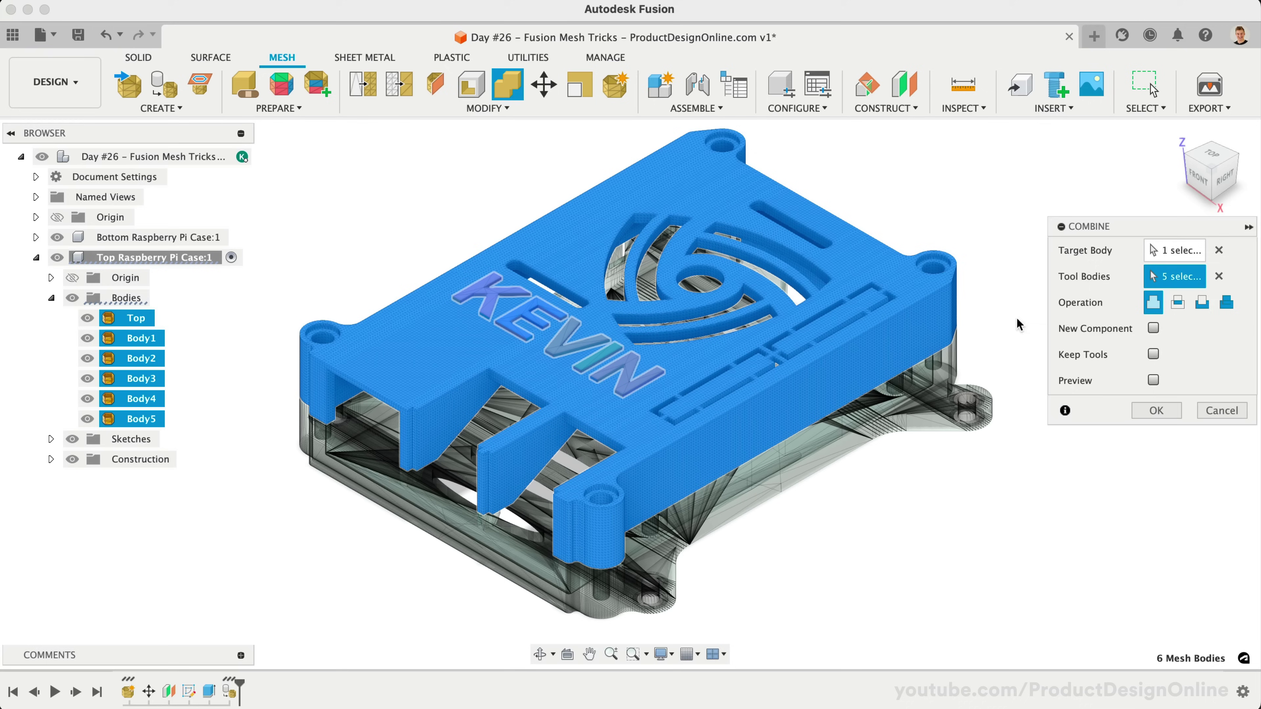
click(1201, 303)
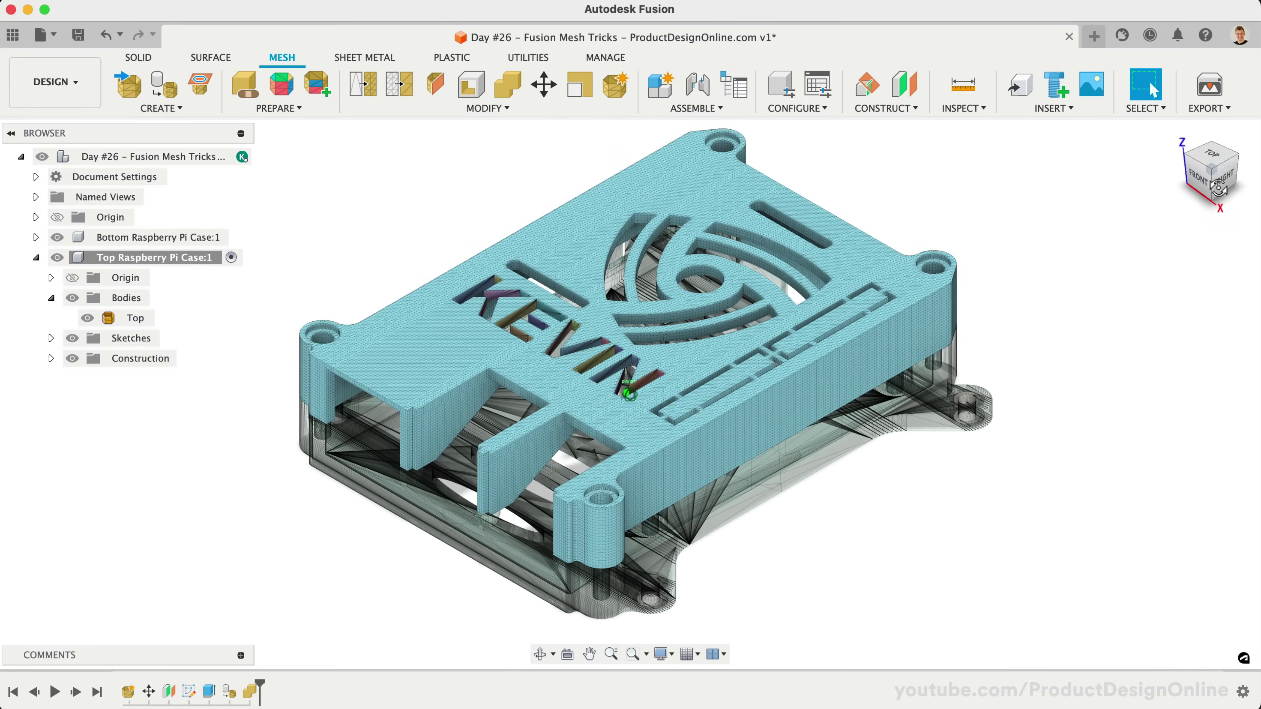
mouse_move(1218, 188)
mouse_down()
mouse_move(1216, 203)
mouse_move(1213, 184)
mouse_up()
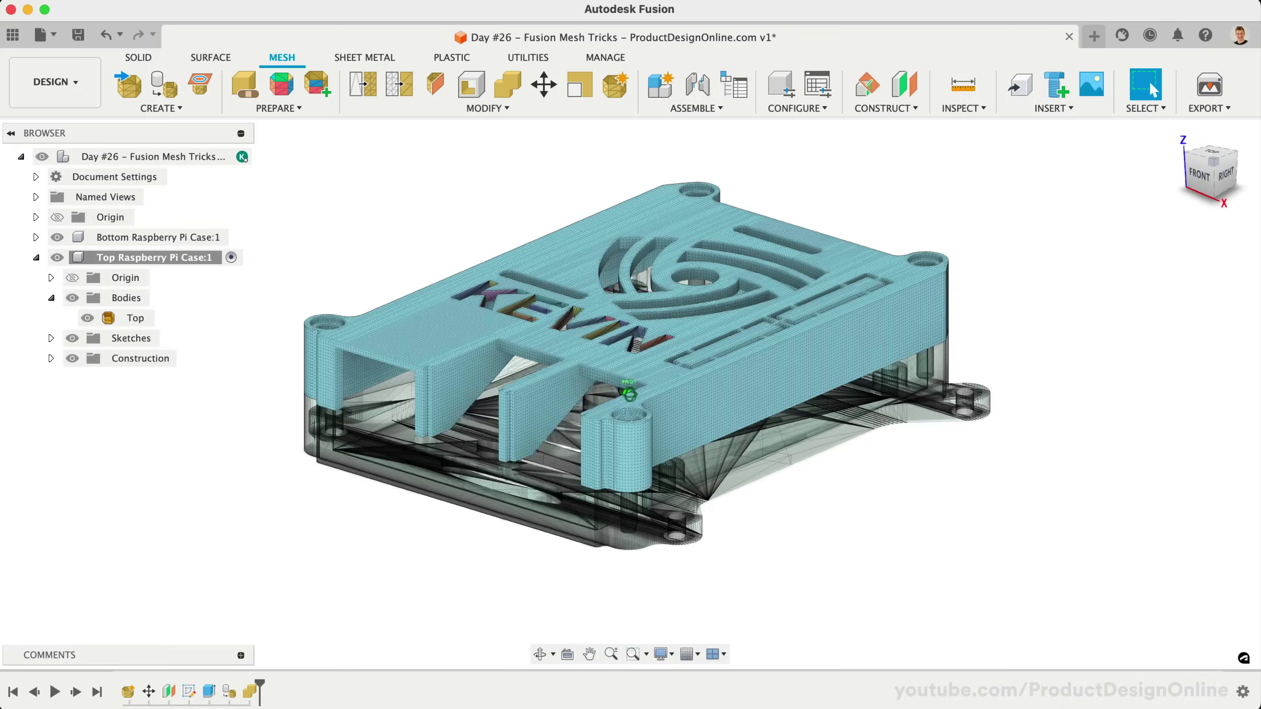